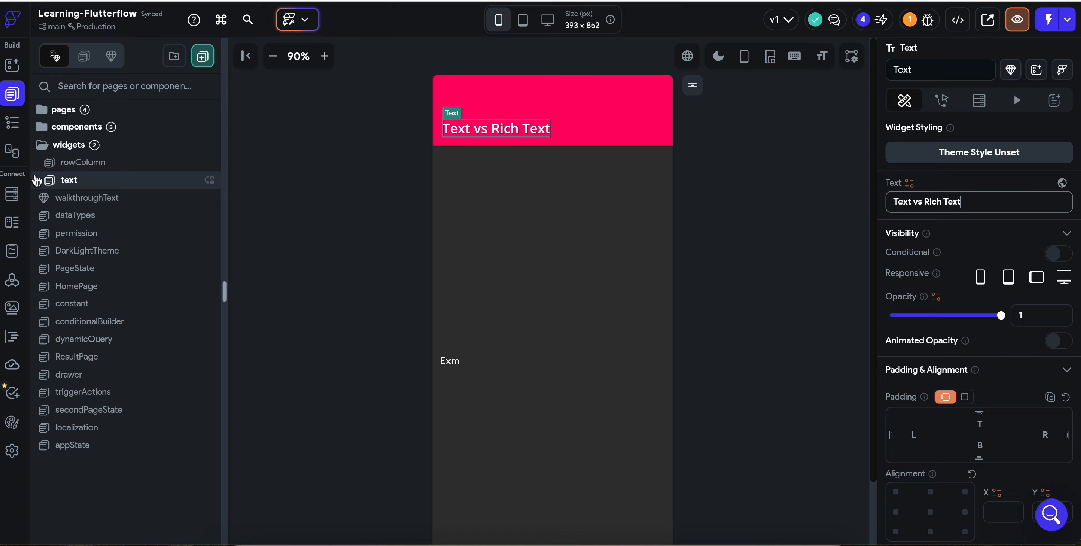
Add a Text widget to the row beside the "Exm" text.
click(12, 64)
scroll(144, 304, down, 10)
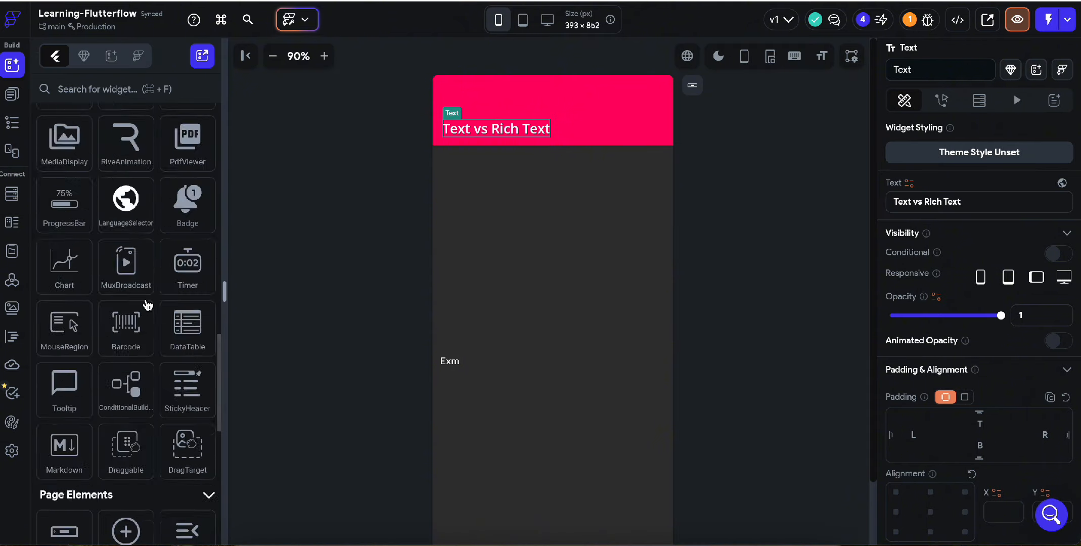
scroll(147, 304, up, 10)
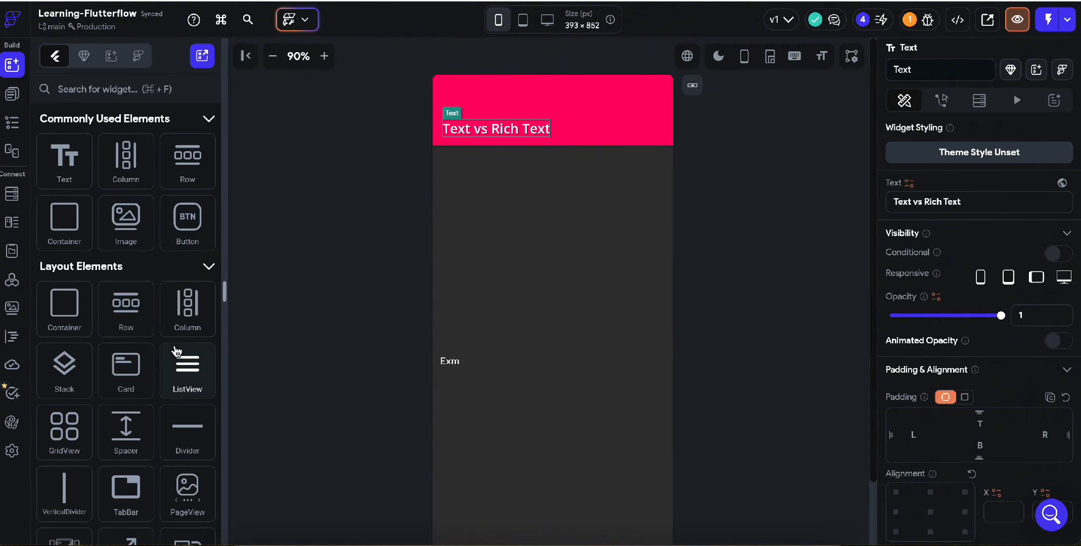
scroll(126, 430, down, 2)
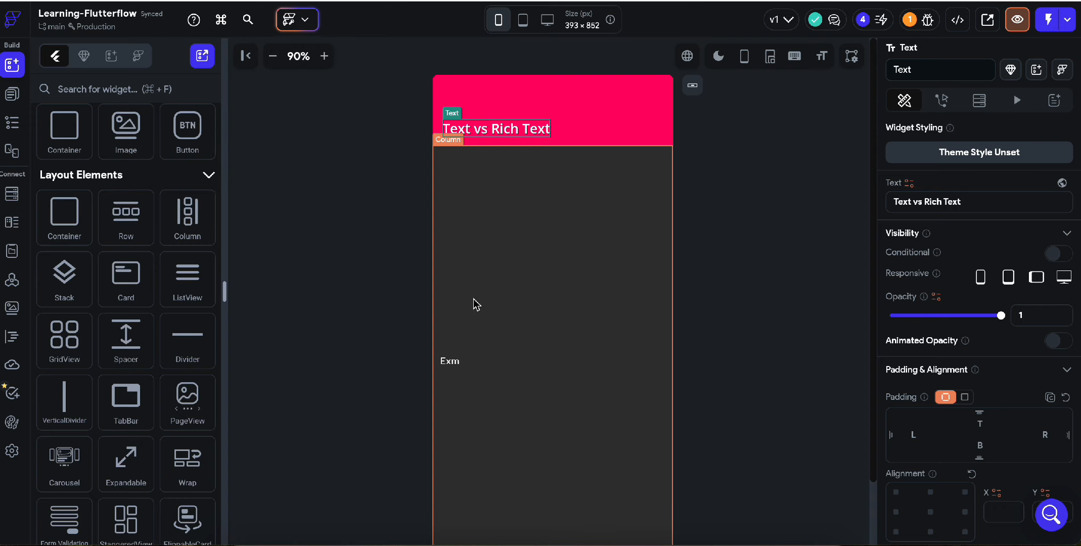
scroll(204, 237, up, 2)
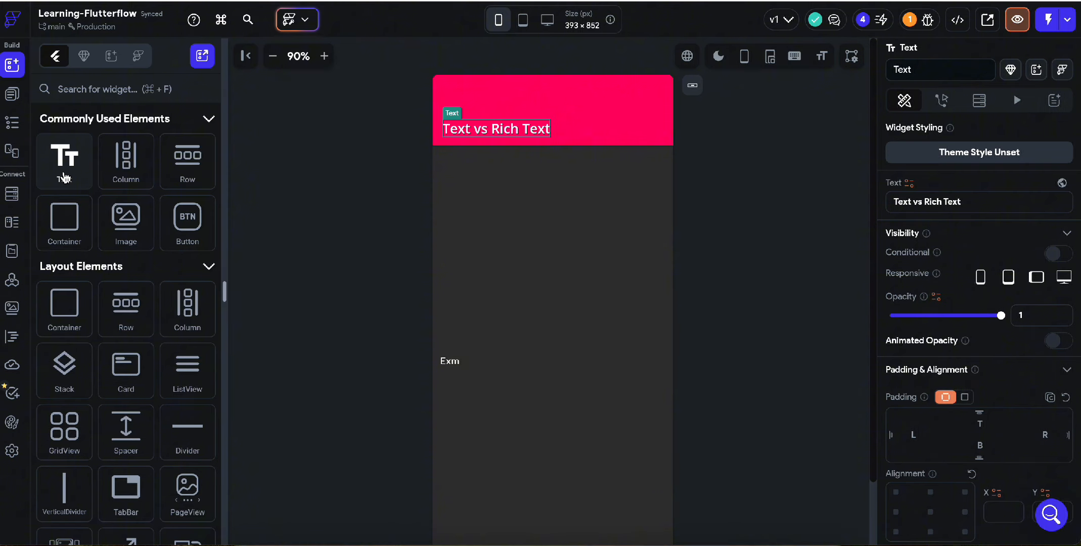
drag(63, 177, 473, 362)
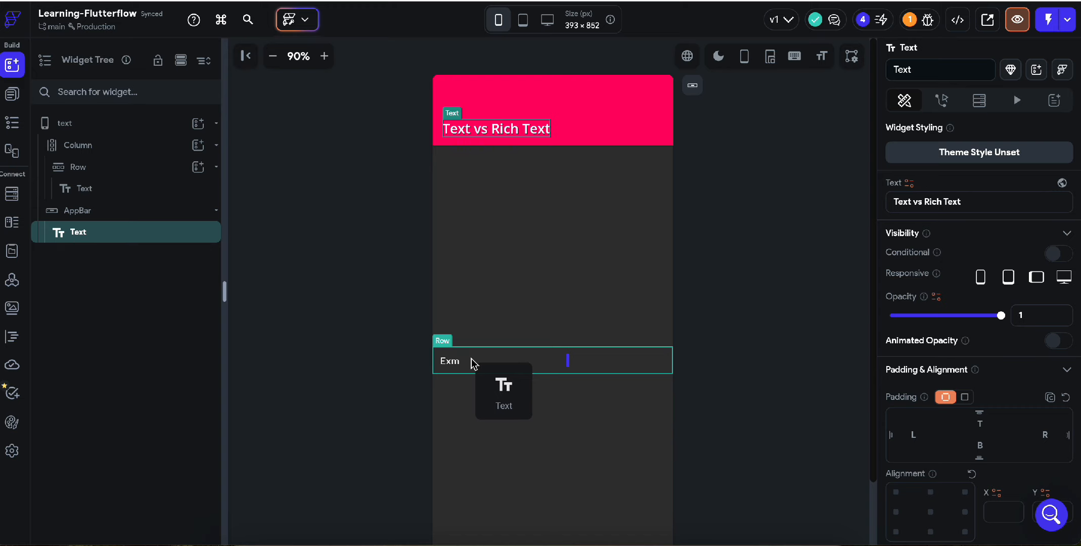
drag(473, 362, 473, 363)
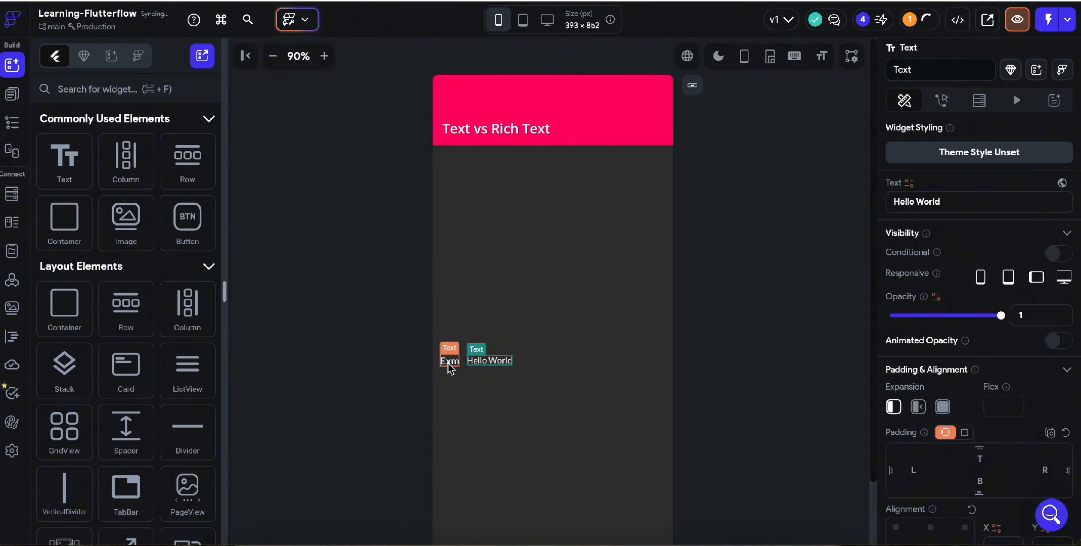
Delete the "Hello World" text widget from the row.
click(449, 366)
click(490, 363)
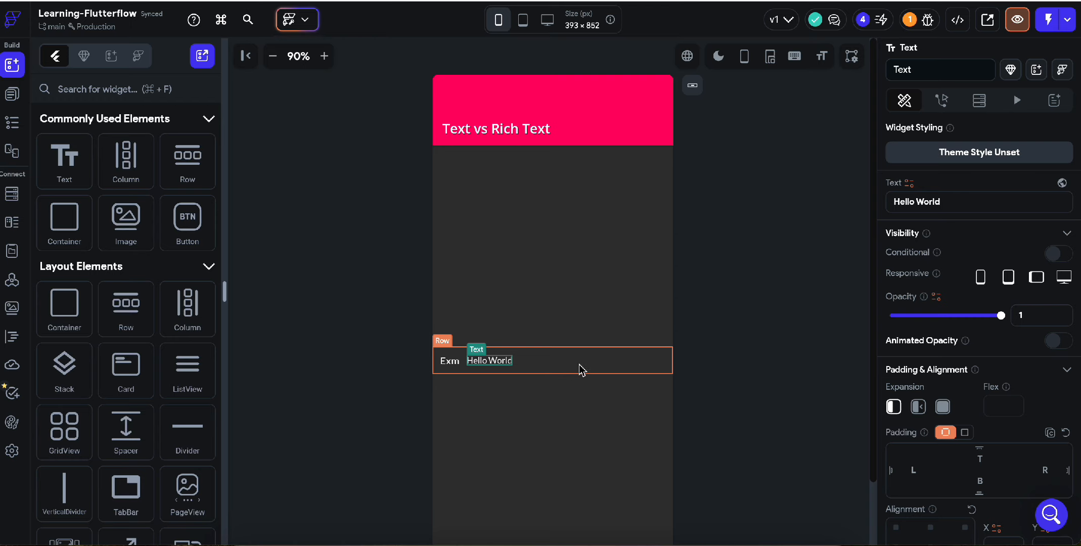
key(Delete)
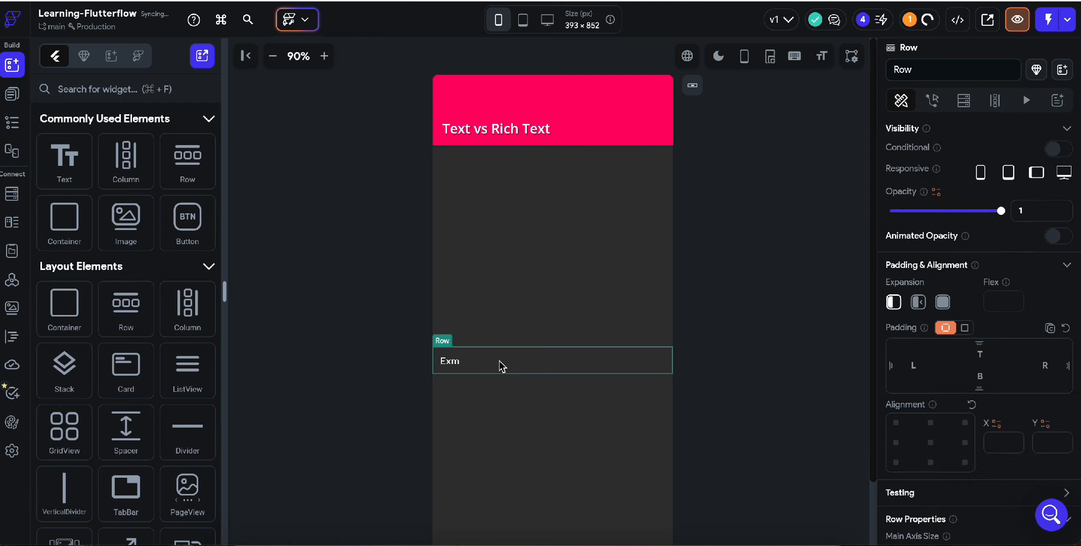
Change the content of the row's "Exm" text widget to "Example".
click(450, 365)
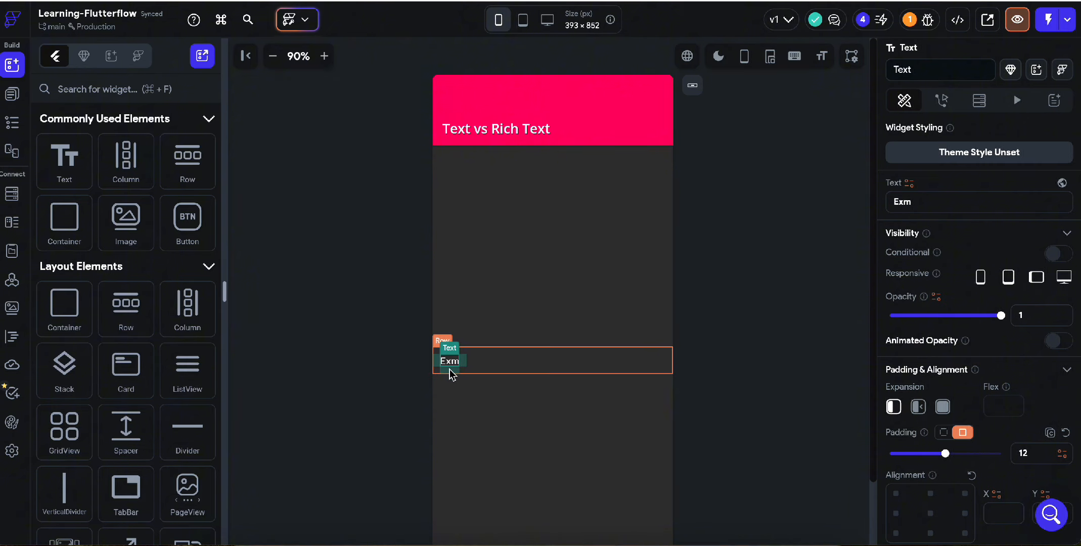
click(927, 205)
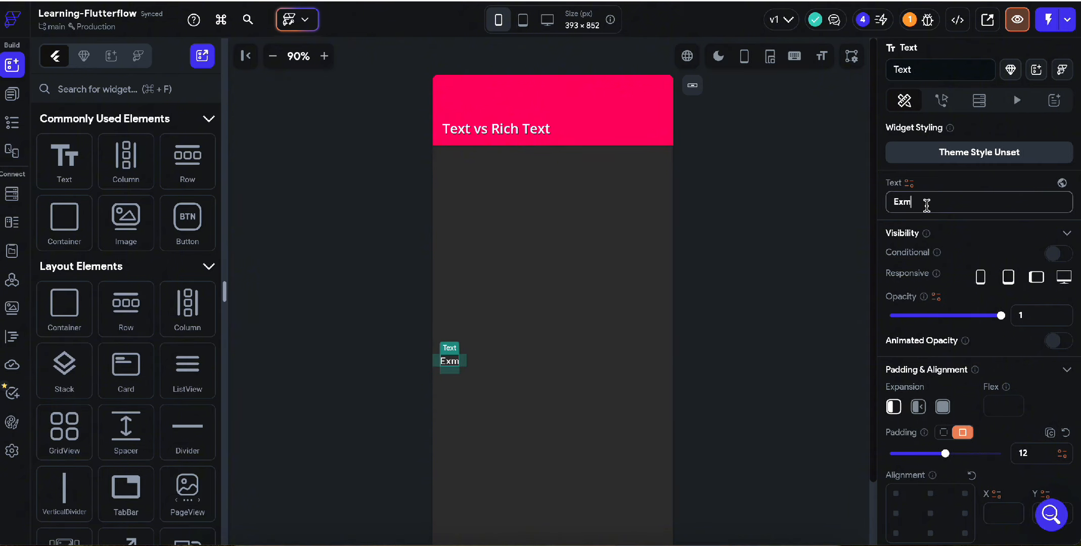
text(amp)
key(BackSpace)
key(BackSpace)
key(BackSpace)
key(BackSpace)
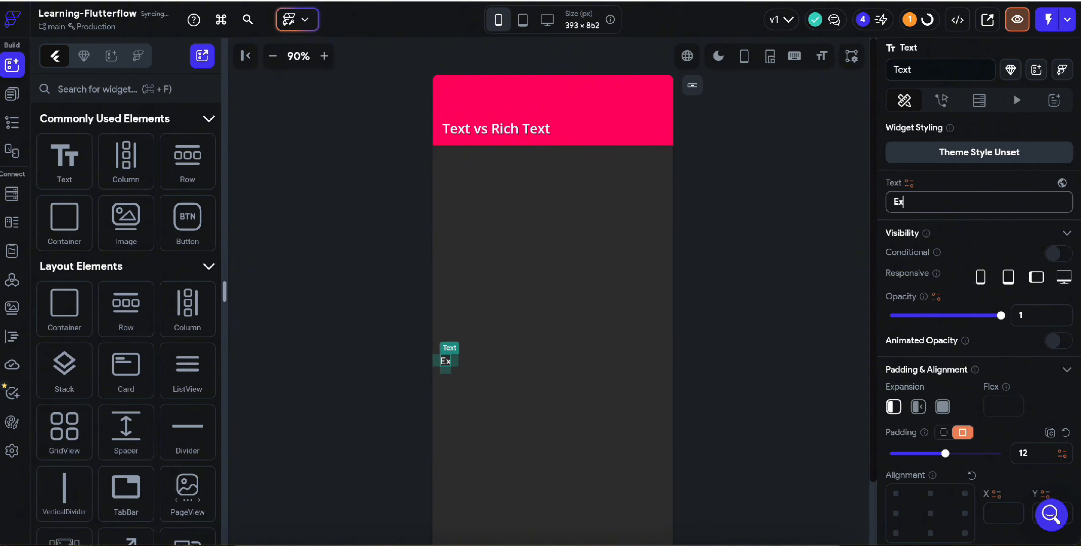
text(ampkle)
key(BackSpace)
key(BackSpace)
key(BackSpace)
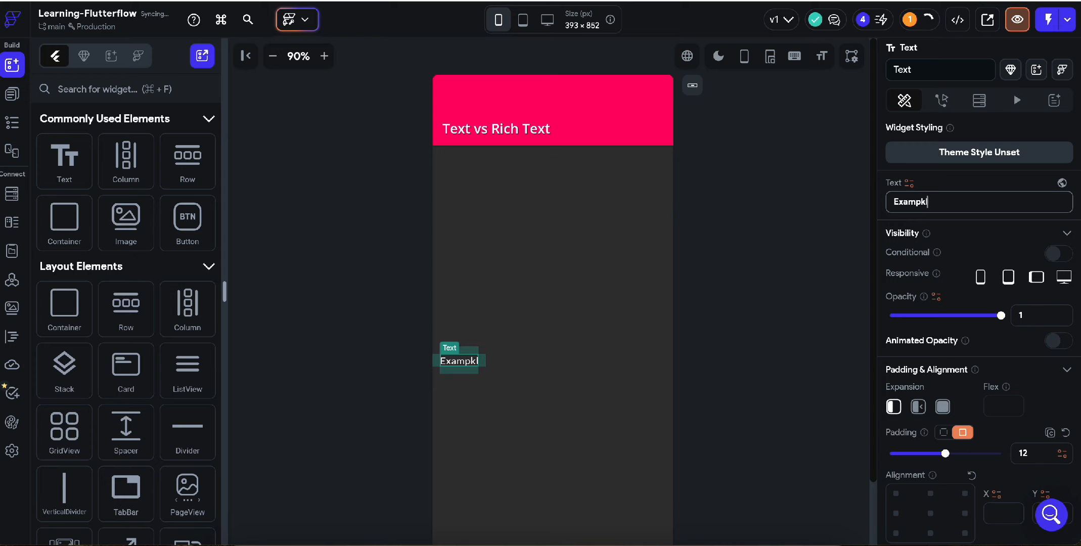
text(le)
click(529, 365)
Examine the text properties of the "Example" widget, including theme text style, font family, weight and size.
click(451, 362)
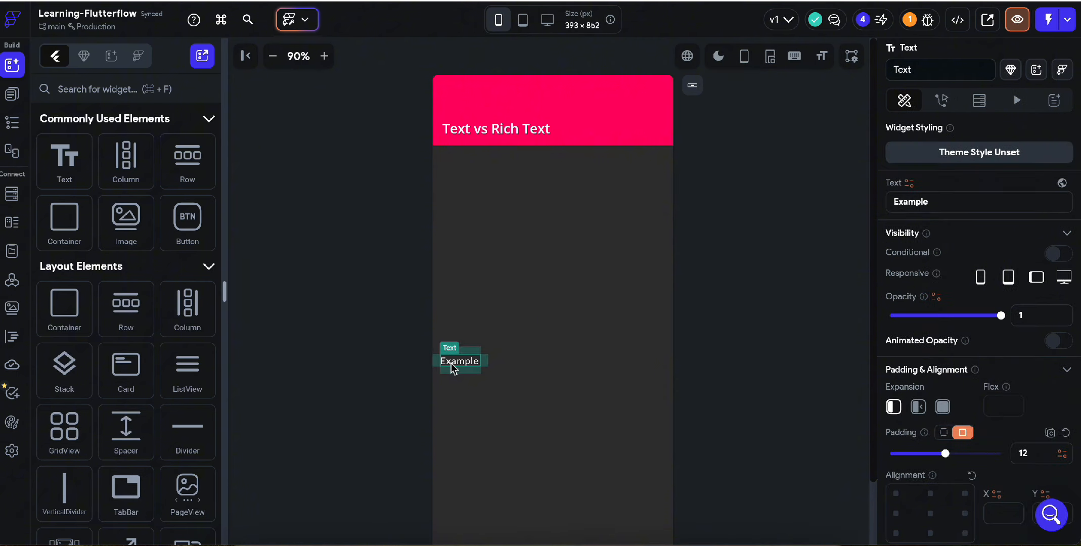
scroll(1052, 442, down, 3)
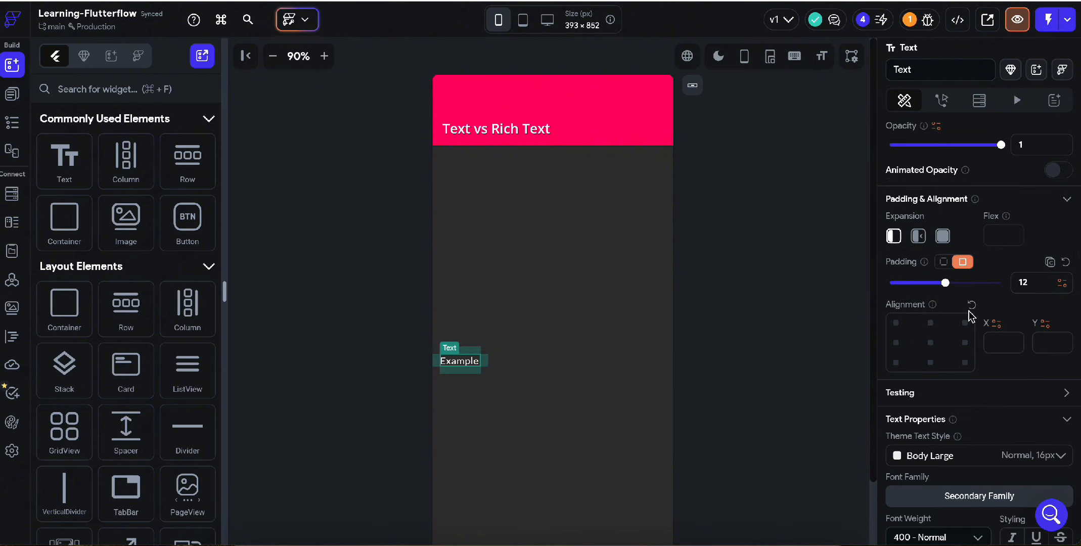
scroll(975, 405, down, 3)
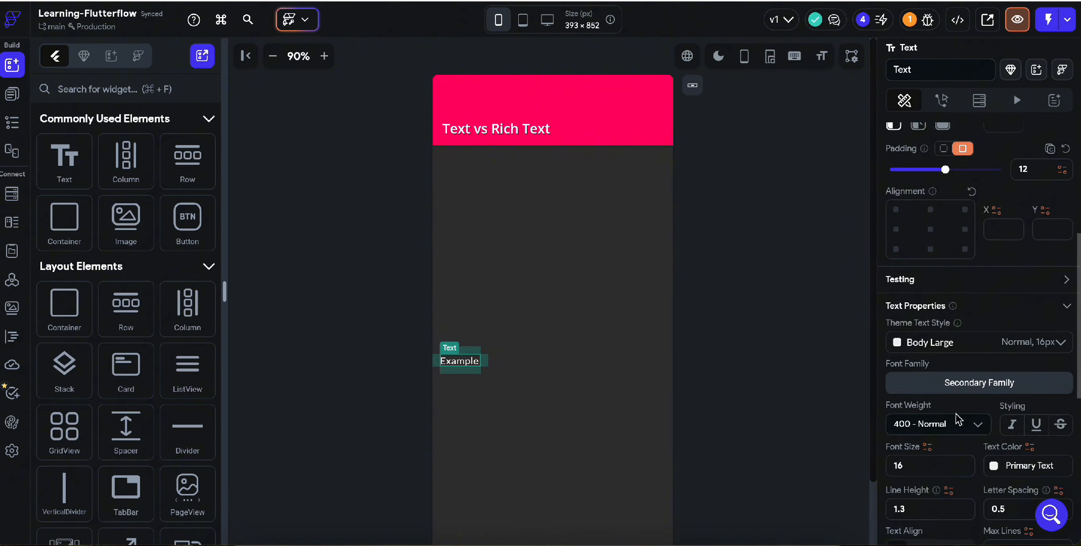
scroll(944, 278, down, 2)
scroll(908, 157, up, 2)
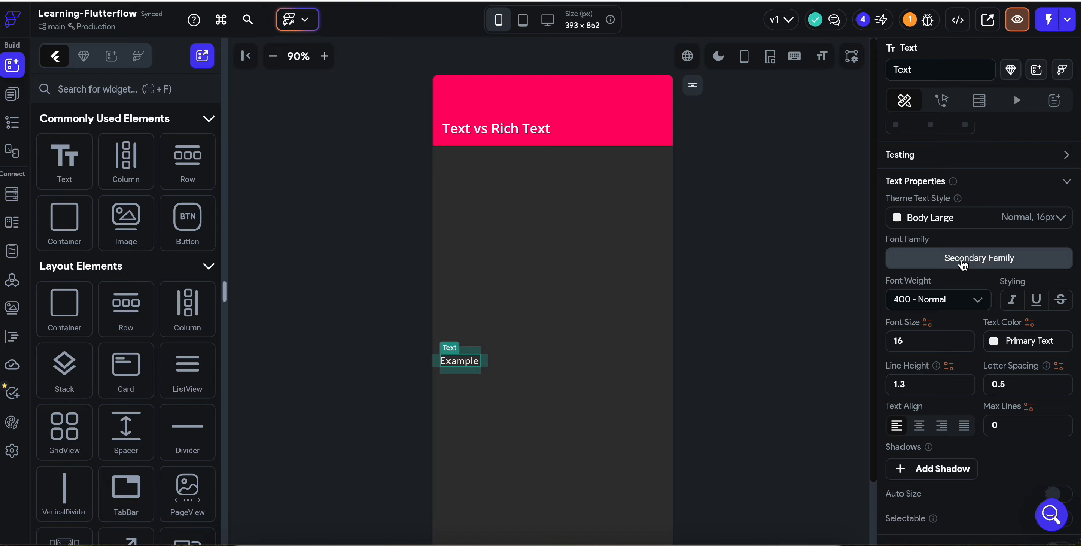
Check which theme fonts are offered as font family for the "Example" text, leaving the choice unmade.
click(12, 451)
click(12, 94)
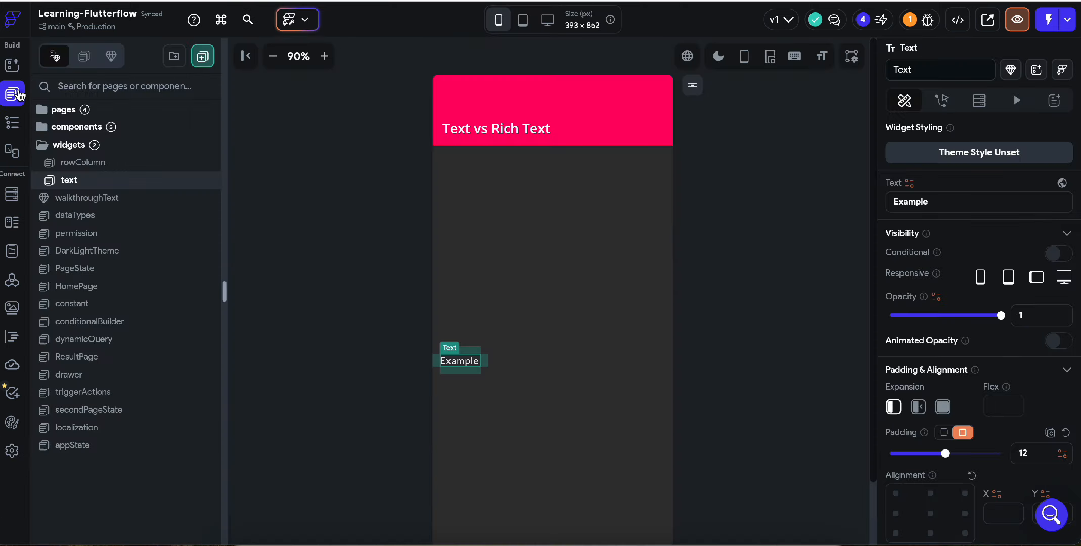
scroll(1019, 389, down, 5)
scroll(1020, 394, down, 3)
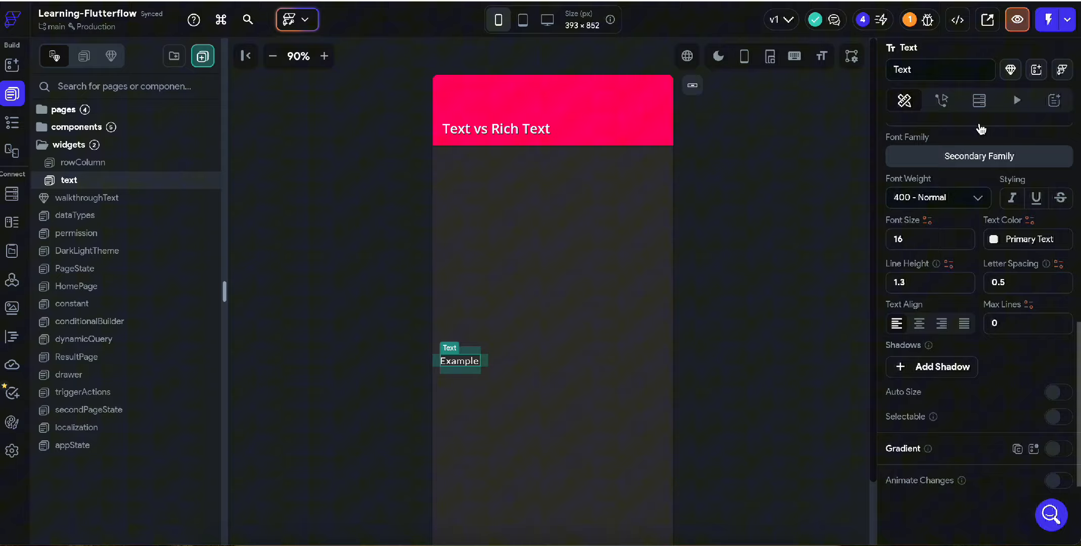
click(974, 156)
click(667, 192)
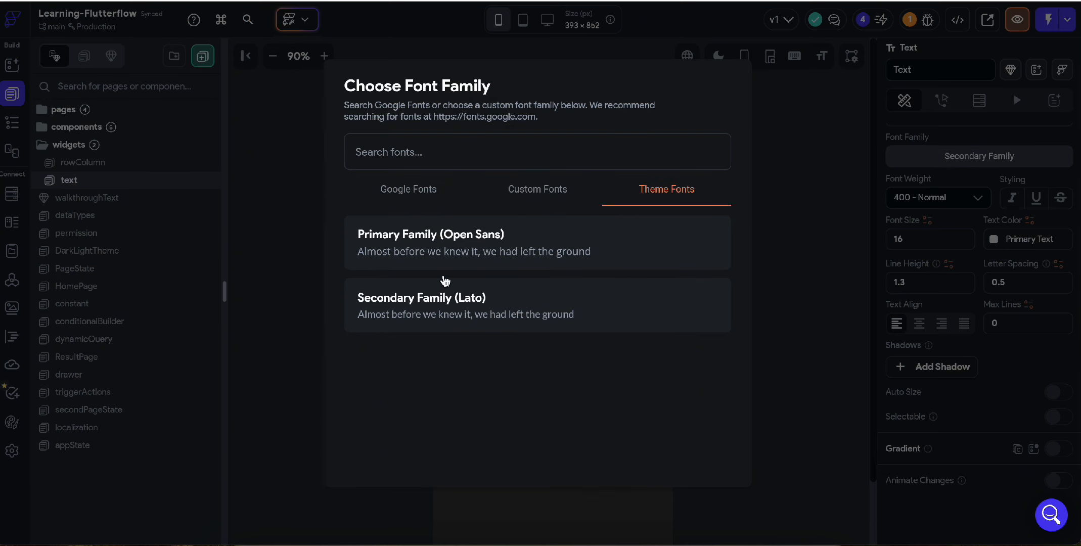
click(819, 226)
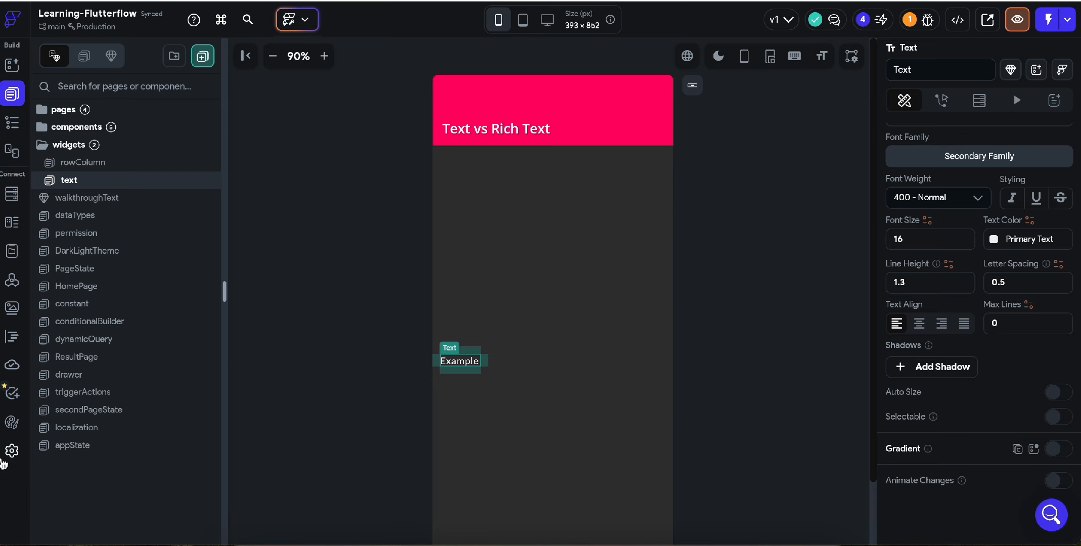
Look through the App Details and App Assets pages of the app settings for the font configuration.
click(11, 450)
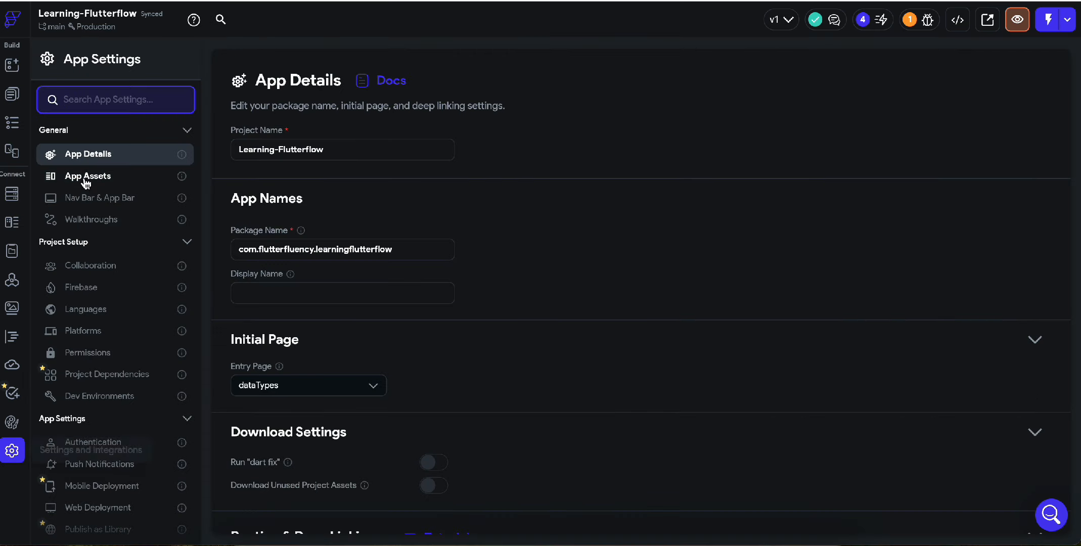
click(120, 186)
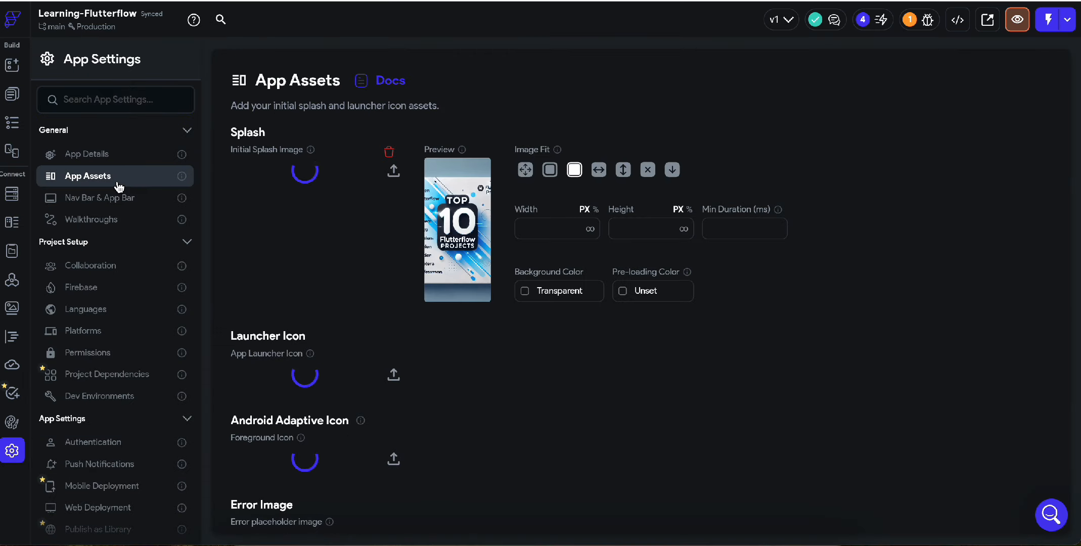
click(126, 154)
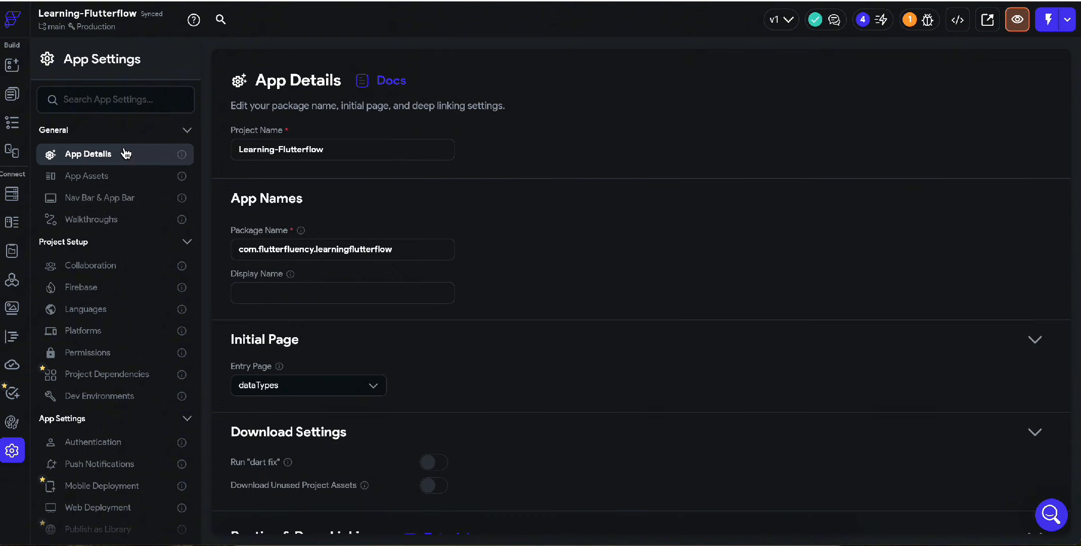
scroll(613, 477, down, 5)
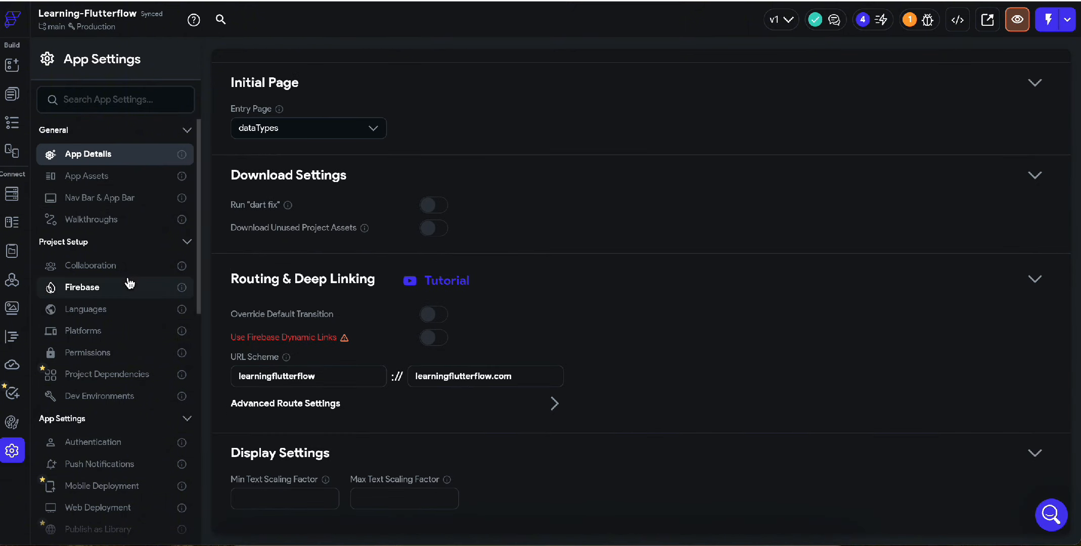
click(124, 178)
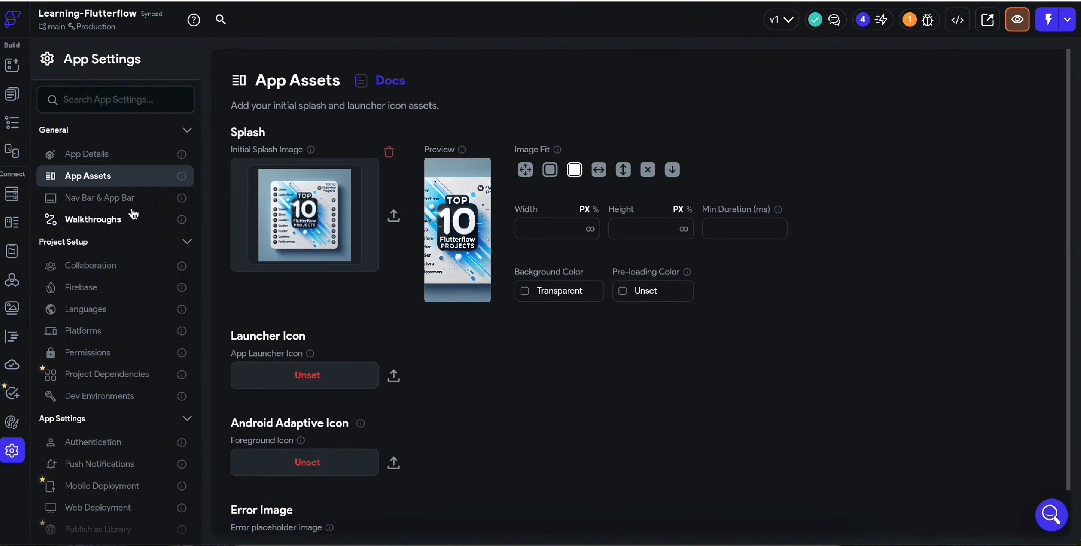
click(133, 154)
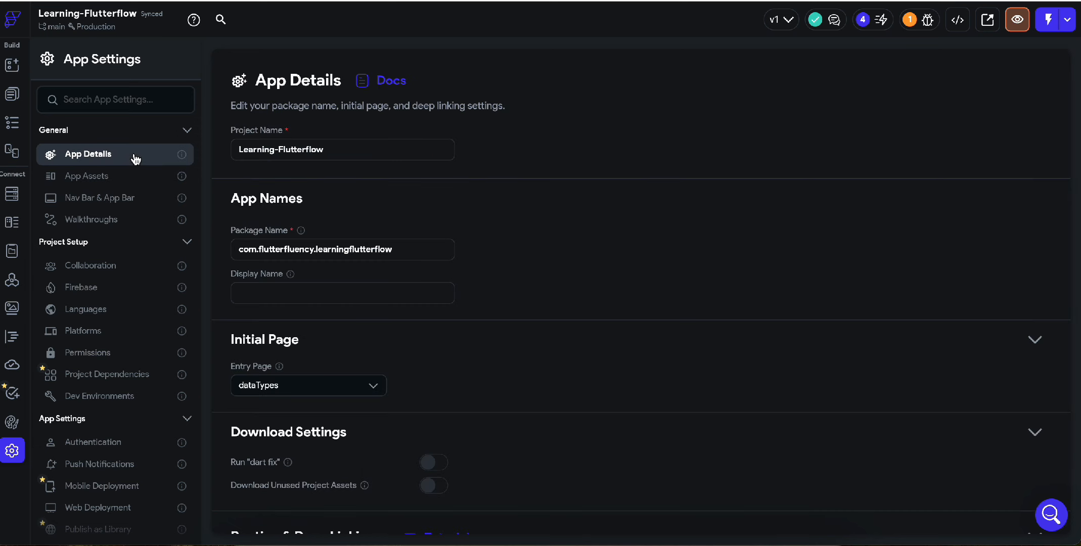
Set the primary font family in the theme's typography settings to Roboto.
click(15, 421)
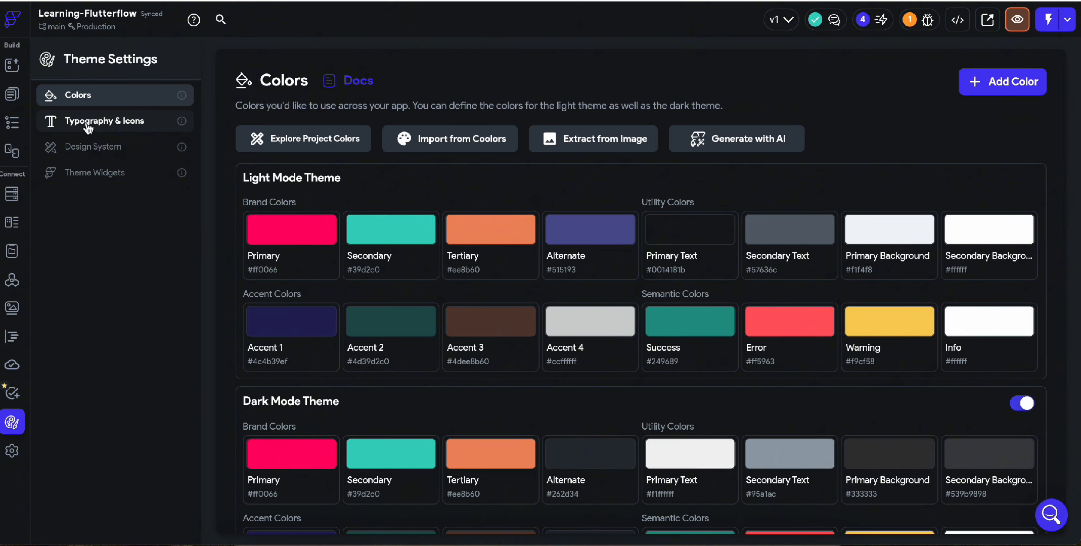
click(138, 124)
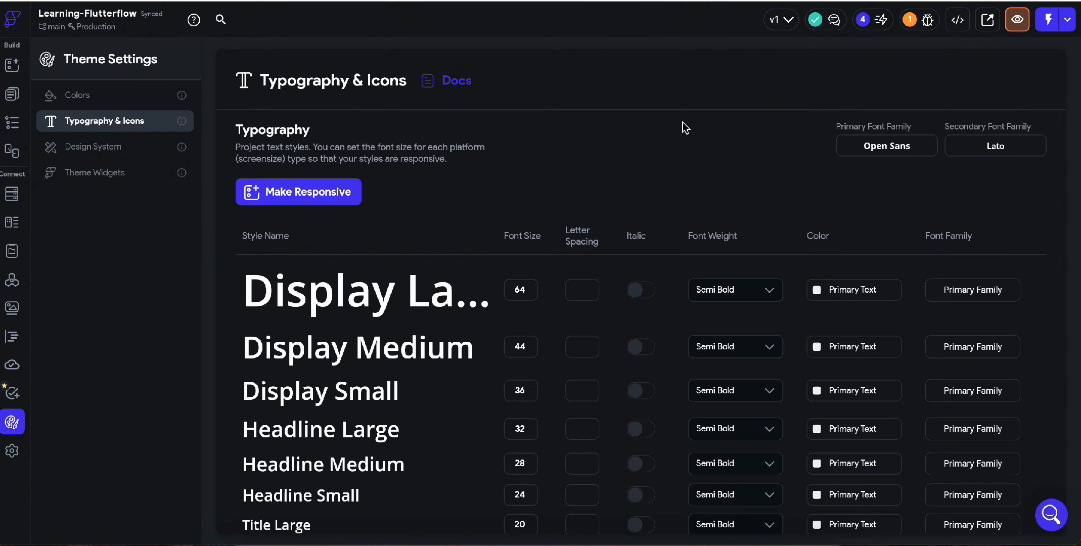
click(893, 156)
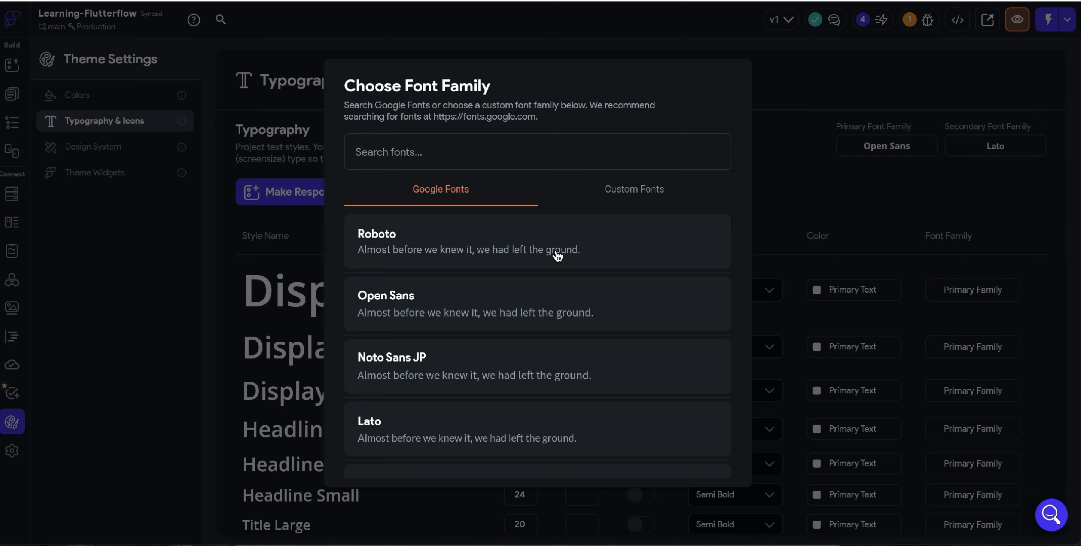
click(500, 253)
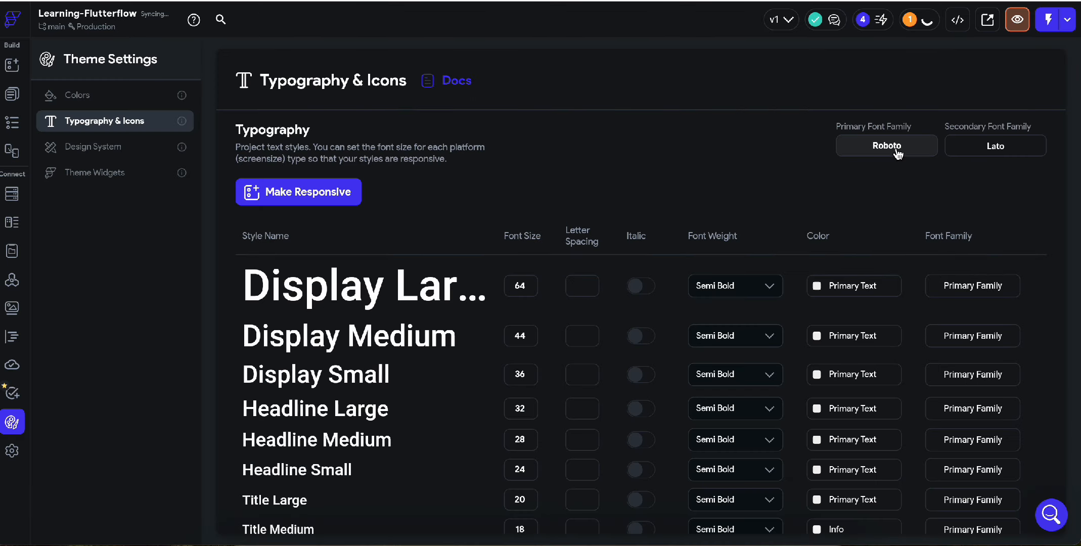
Search the Google fonts for "mon" and set the theme's secondary font family to Montserrat Alternates.
click(992, 150)
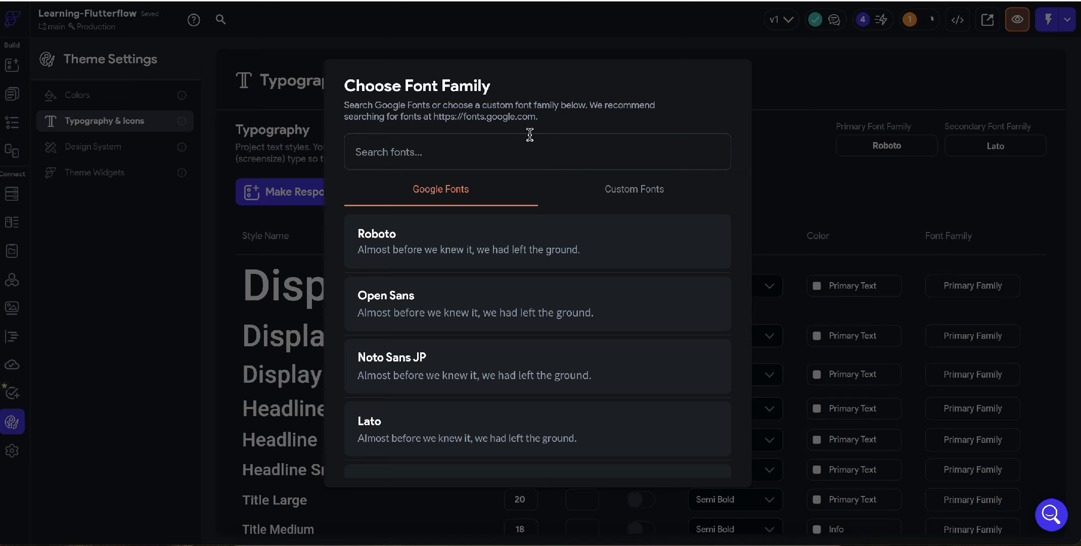
click(526, 151)
text(mon)
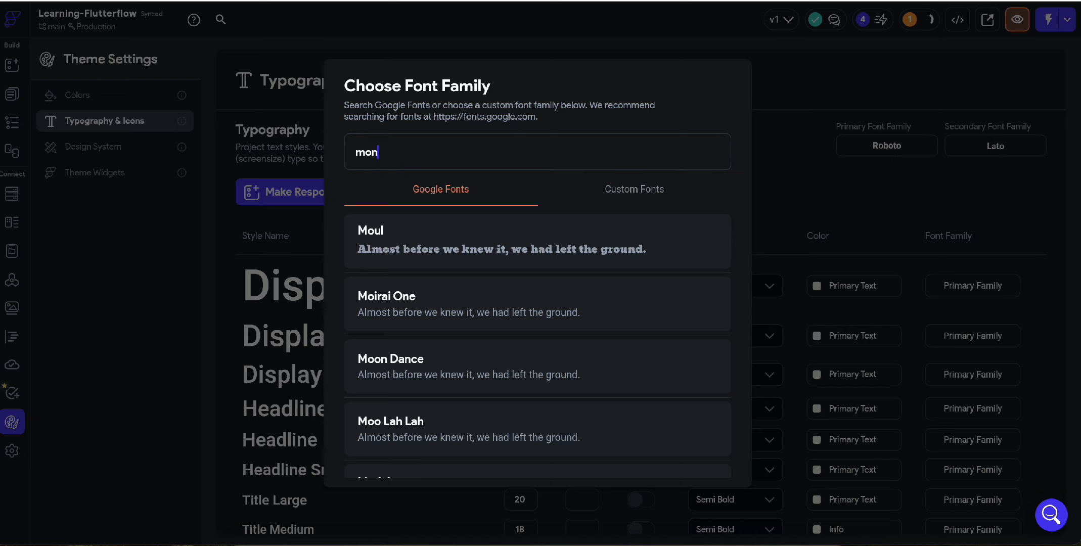
scroll(507, 284, down, 5)
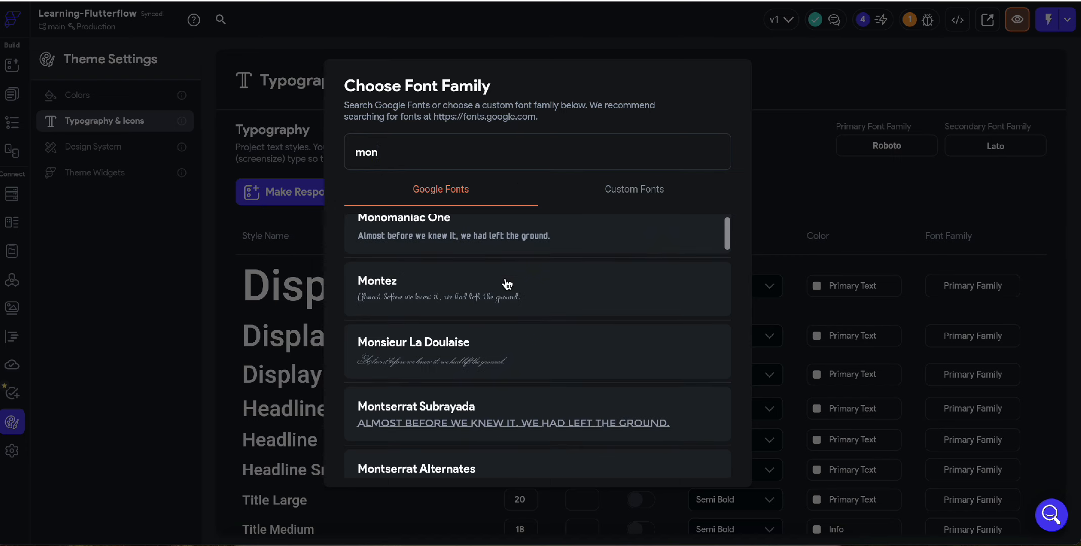
scroll(508, 284, down, 2)
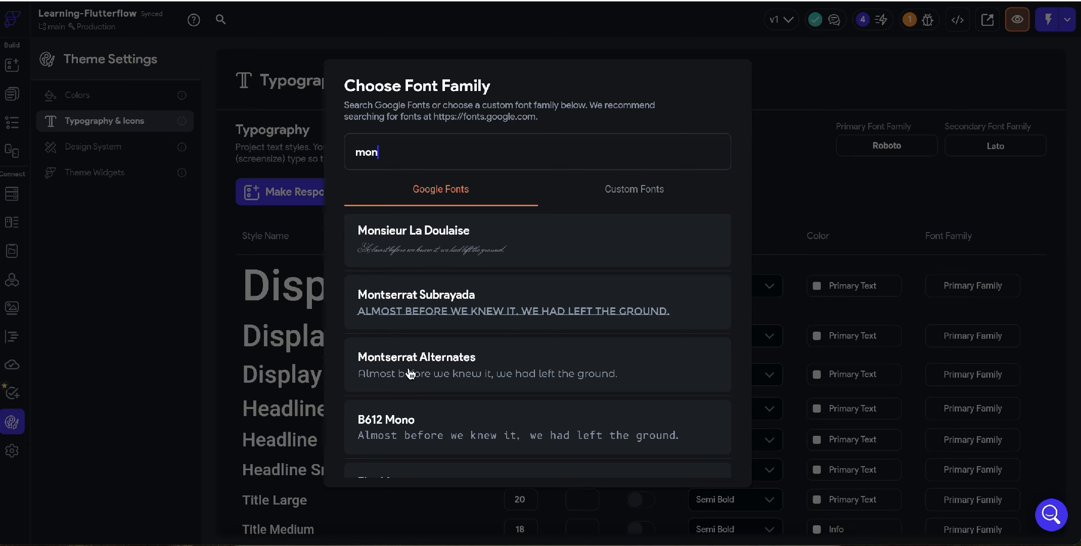
click(442, 385)
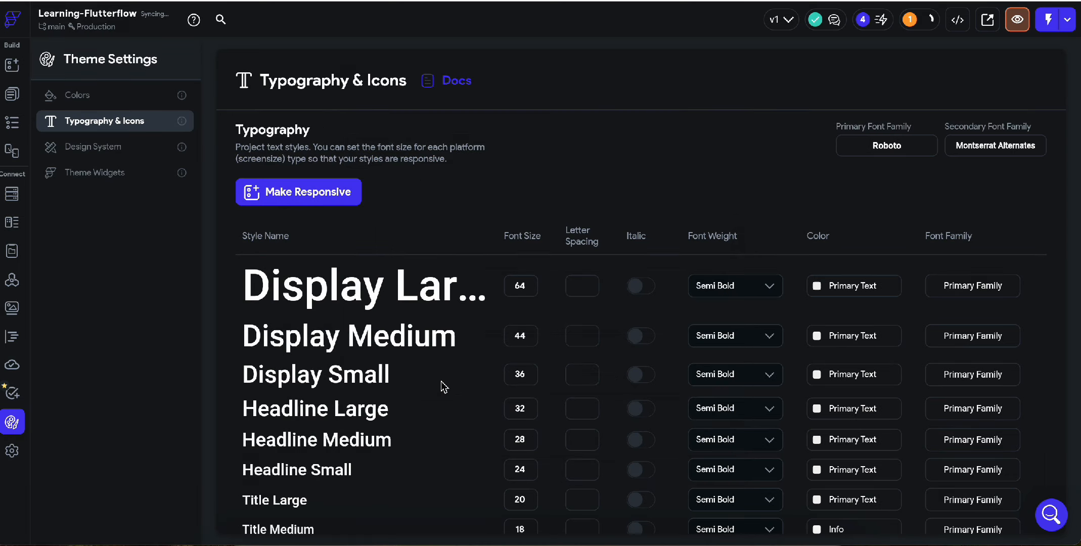
Return to the page with the "Example" text and set that text's font size to 18.
click(12, 94)
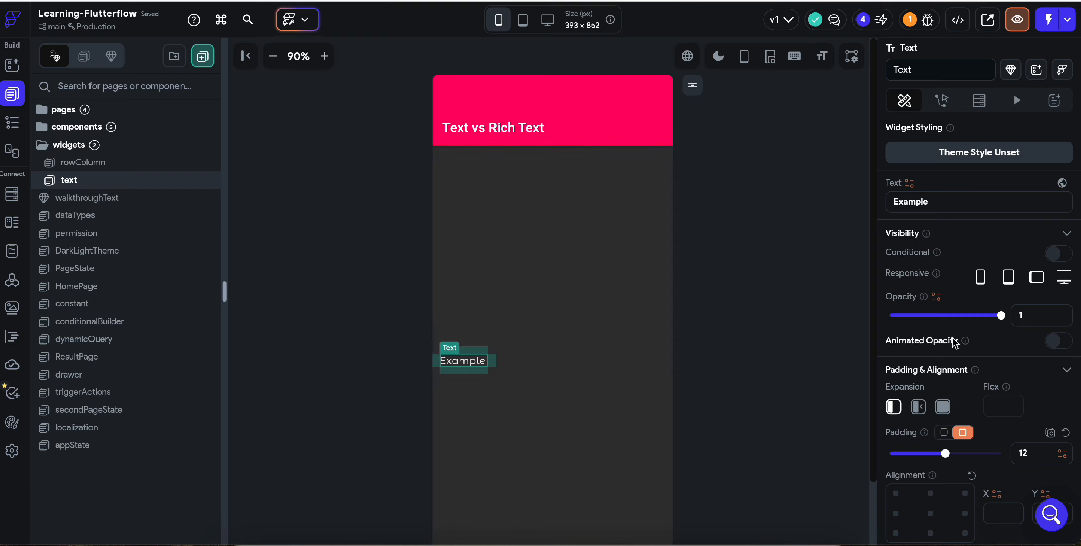
scroll(1031, 409, down, 10)
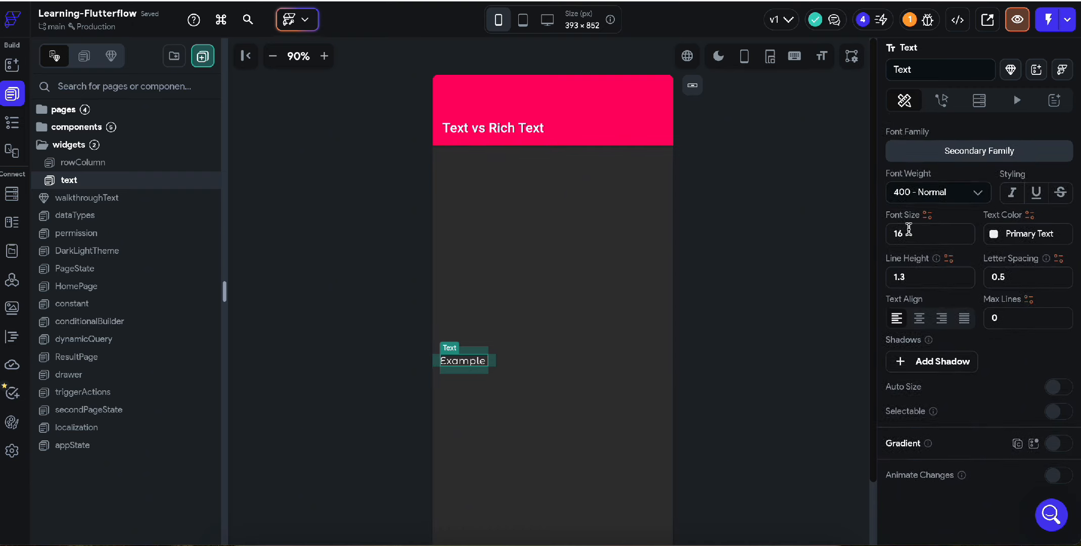
scroll(924, 234, up, 1)
click(924, 258)
key(BackSpace)
text(8)
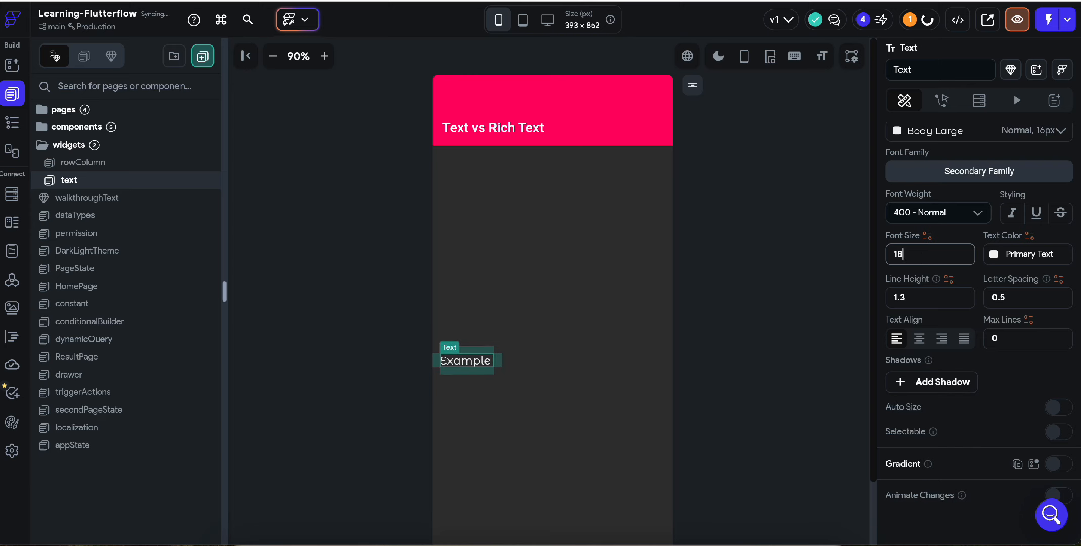
Try the theme's Primary color as the "Example" text's color and undo the change.
click(993, 254)
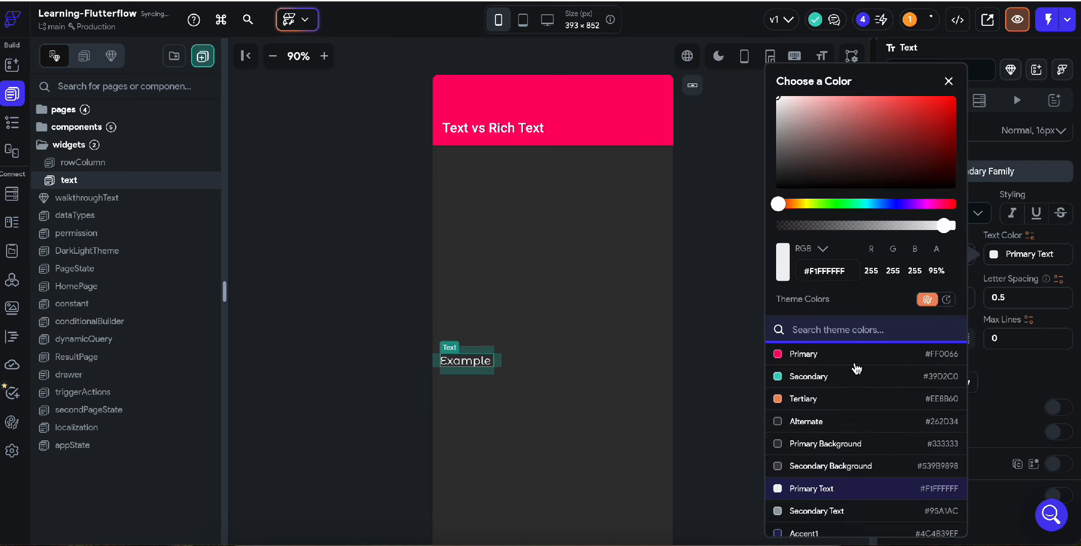
click(830, 354)
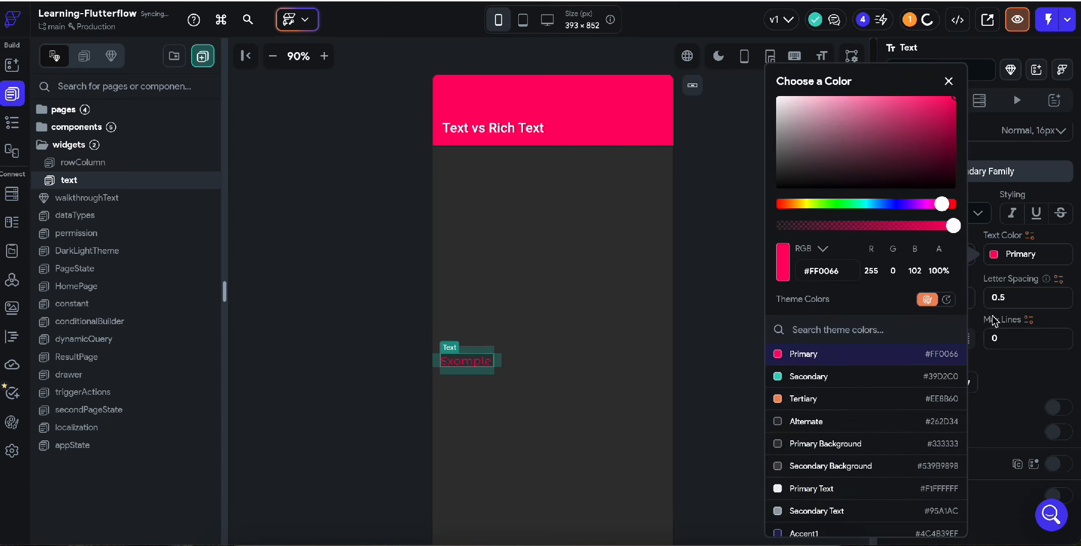
click(1036, 384)
key(ctrl+z)
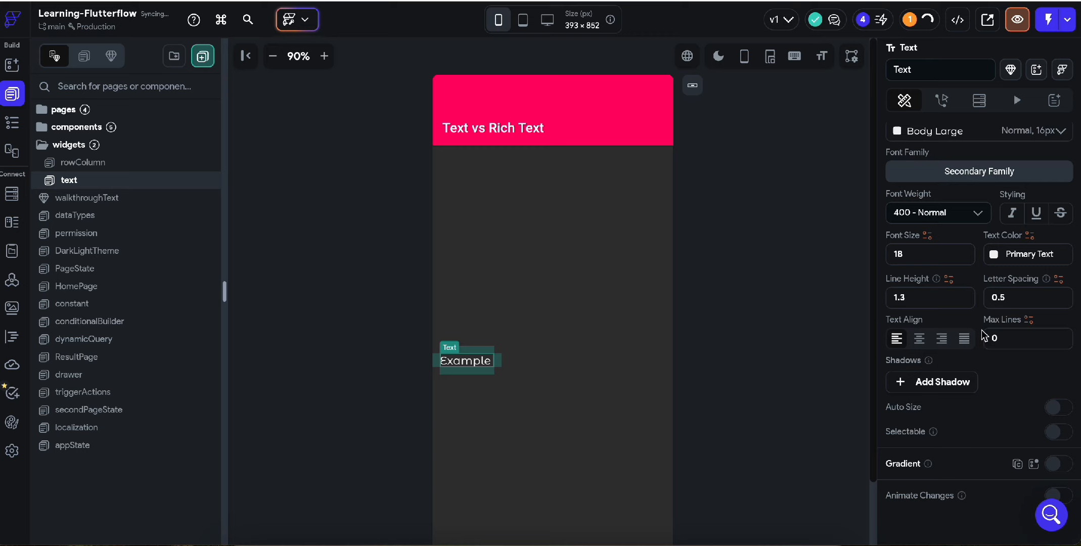
Set the "Example" text's line height to 3.
click(920, 299)
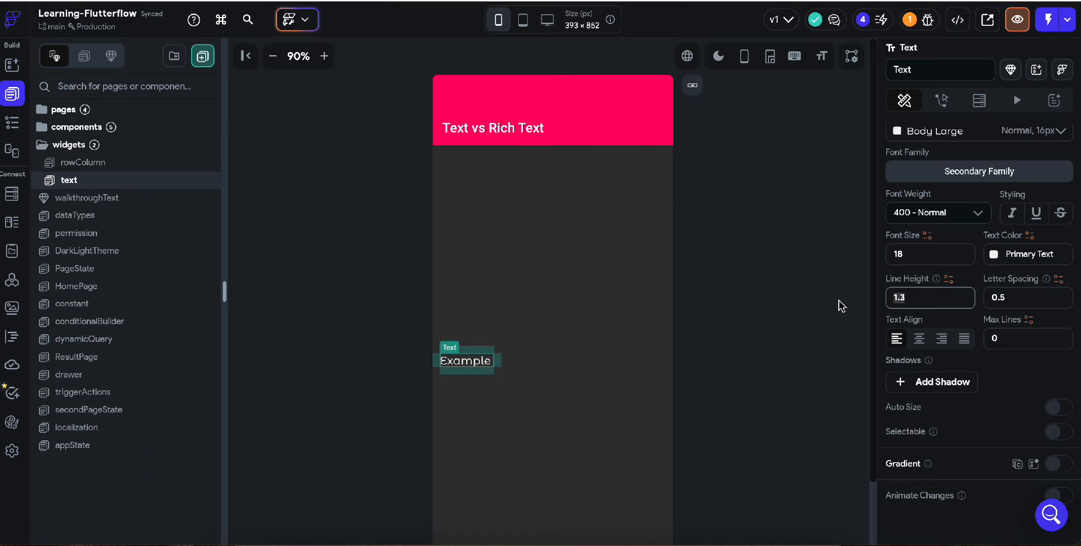
key(BackSpace)
key(BackSpace)
key(BackSpace)
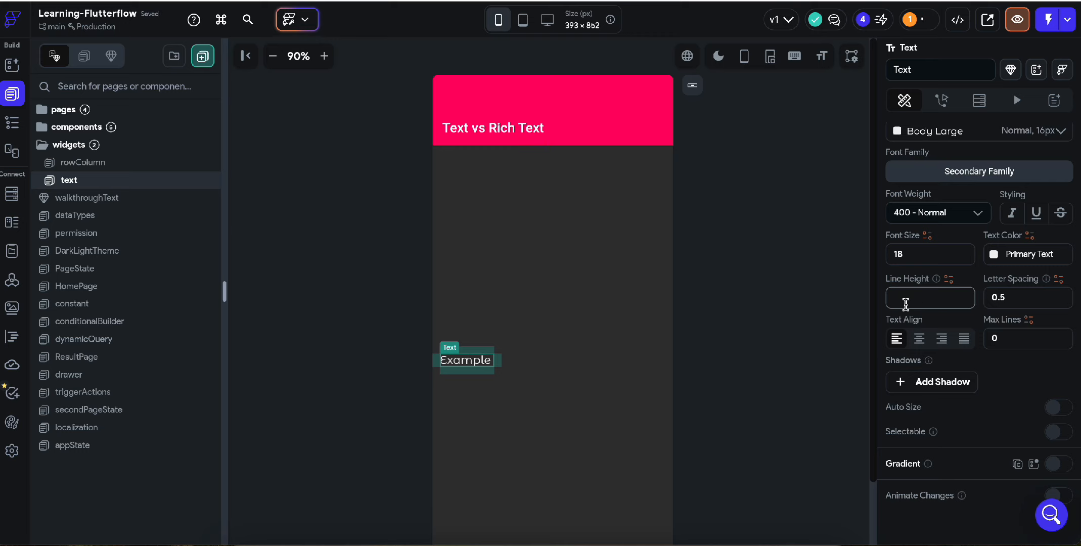
text(0)
key(BackSpace)
text(3)
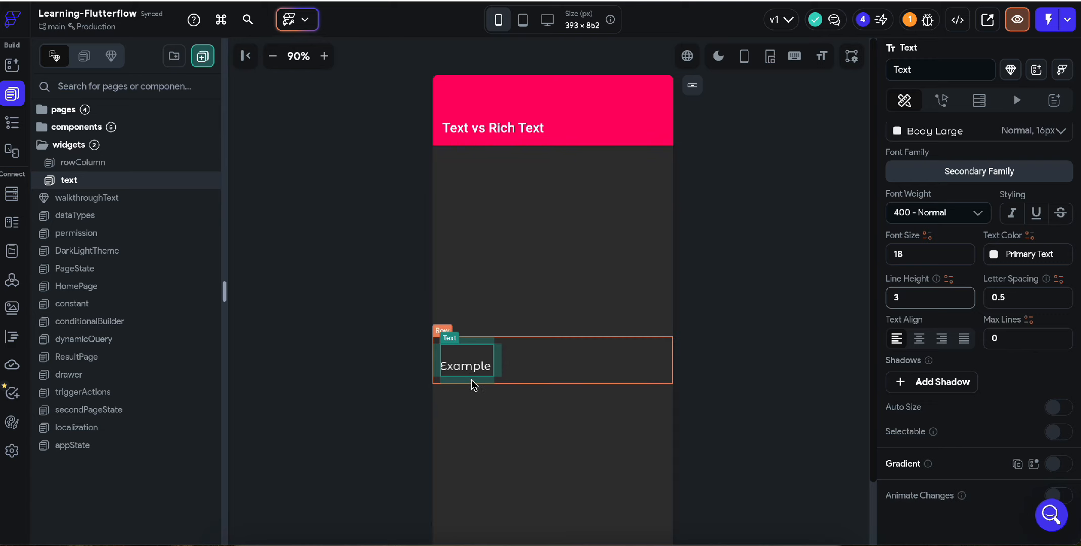
Clear the "Example" text's line height, and try centered text alignment before switching back to left alignment.
click(923, 295)
key(BackSpace)
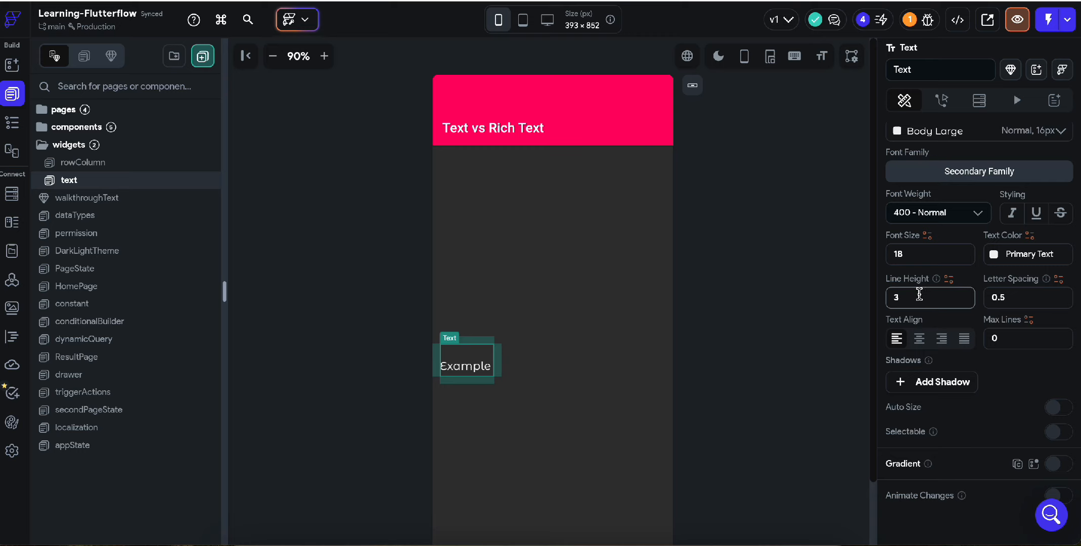
click(921, 340)
click(896, 339)
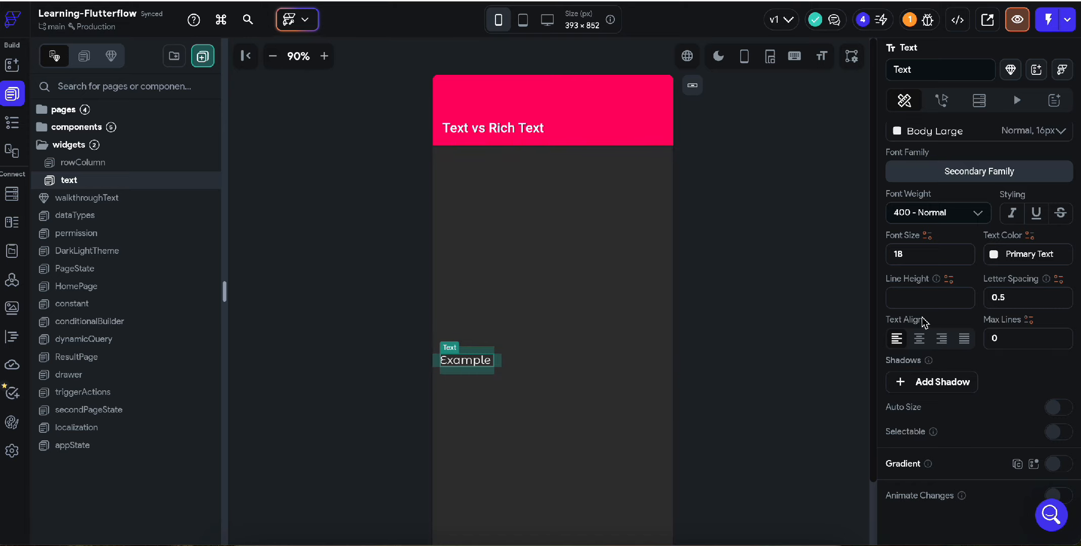
Set the "Example" text's letter spacing to 1 and leave its maximum number of lines empty.
click(1019, 299)
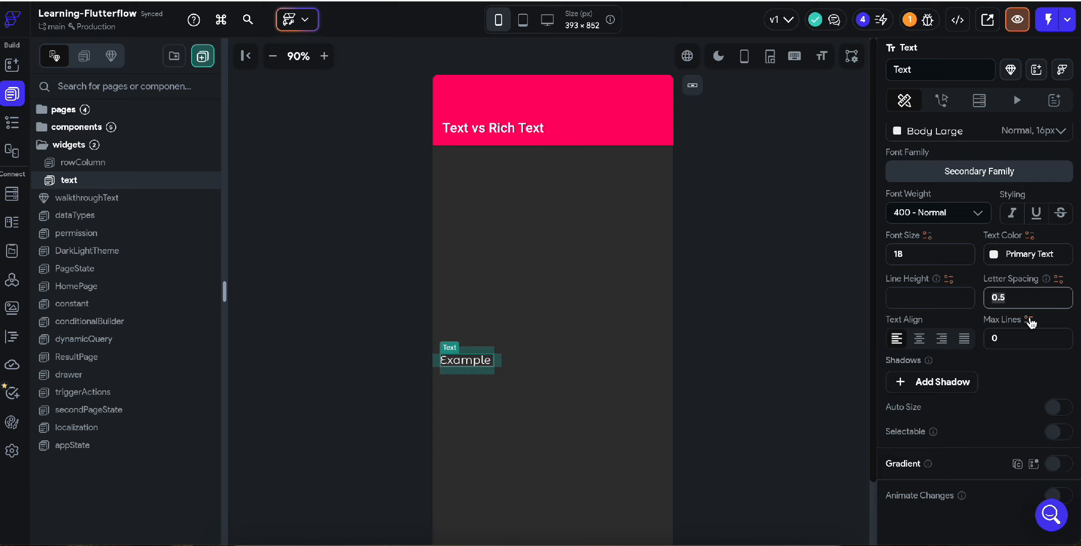
text(1)
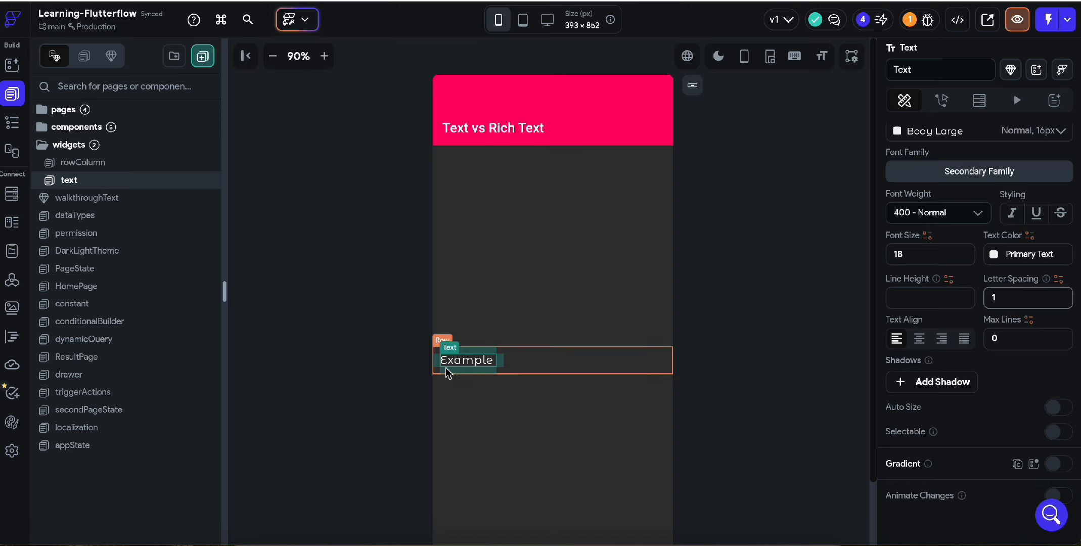
click(1009, 339)
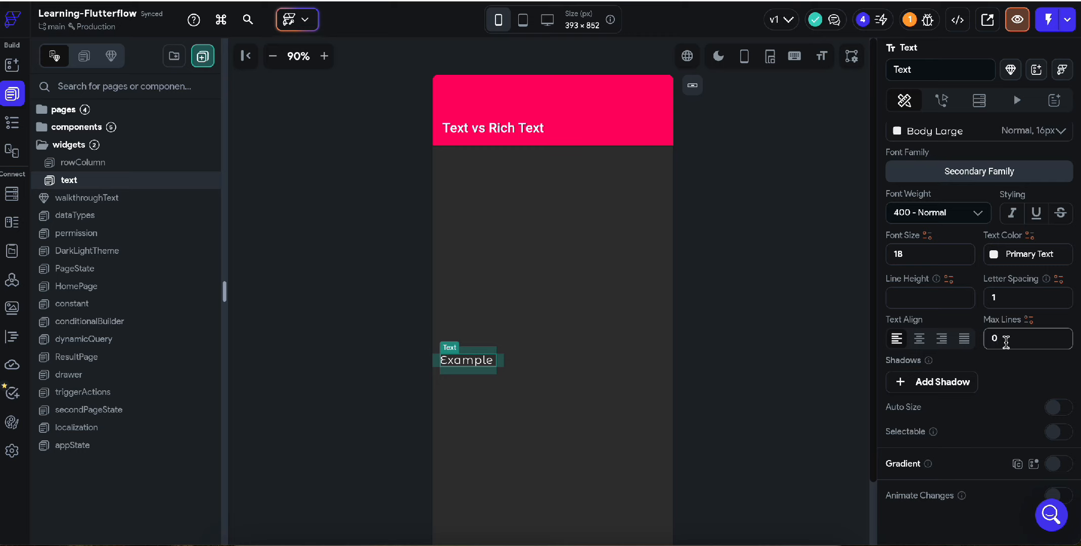
drag(1007, 340, 978, 343)
key(BackSpace)
text(1)
key(BackSpace)
scroll(968, 407, down, 2)
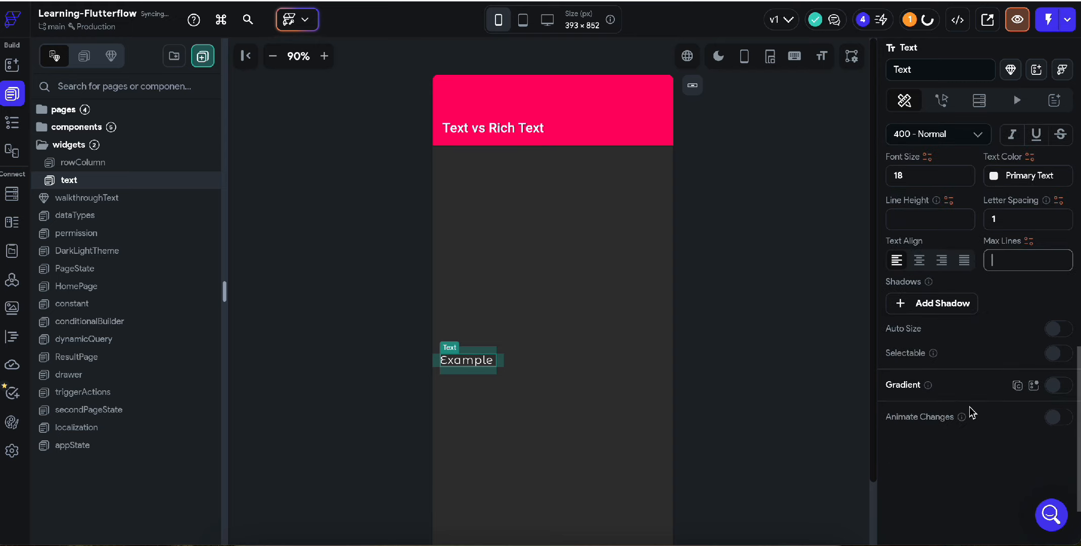
Search the widgets for "circular" and insert a CircleImage into the row containing the "Example" text.
scroll(969, 406, up, 1)
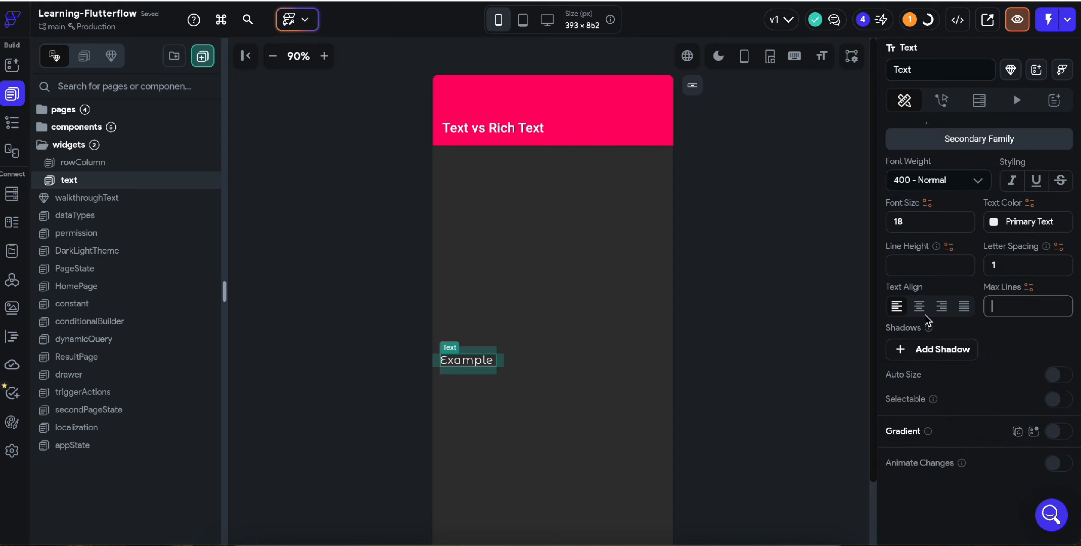
scroll(925, 314, up, 6)
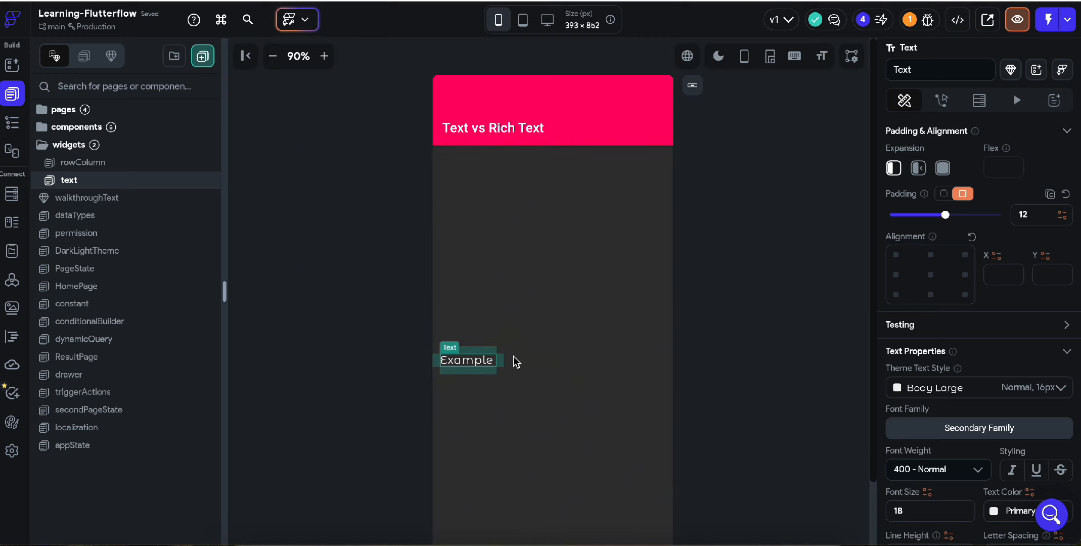
scroll(957, 300, up, 5)
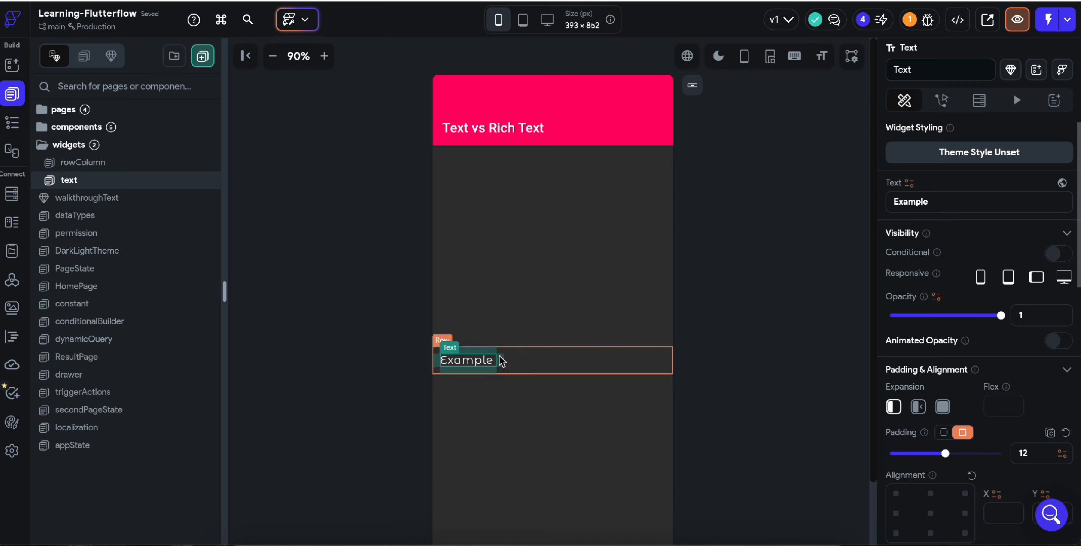
click(535, 362)
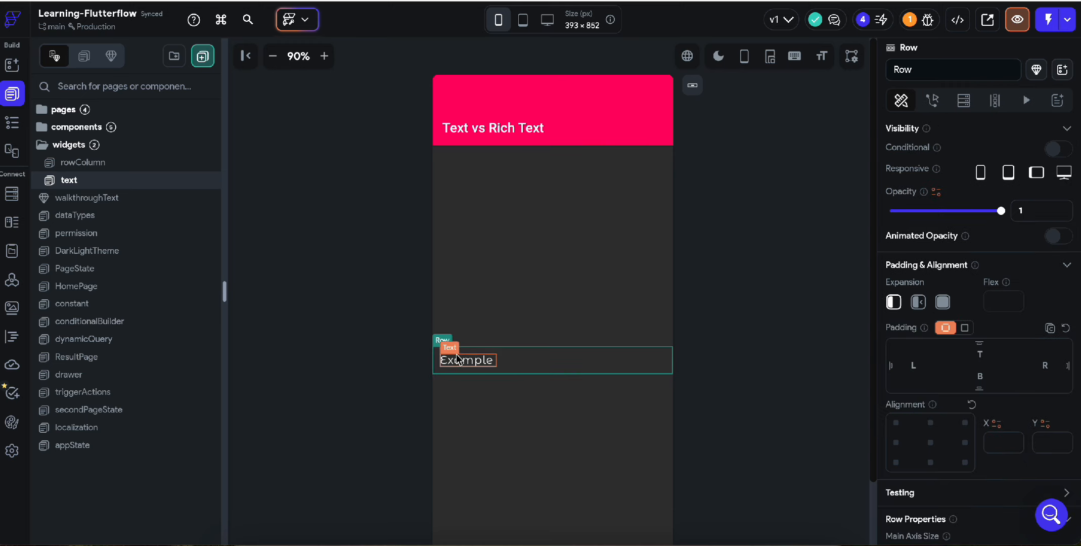
right_click(522, 361)
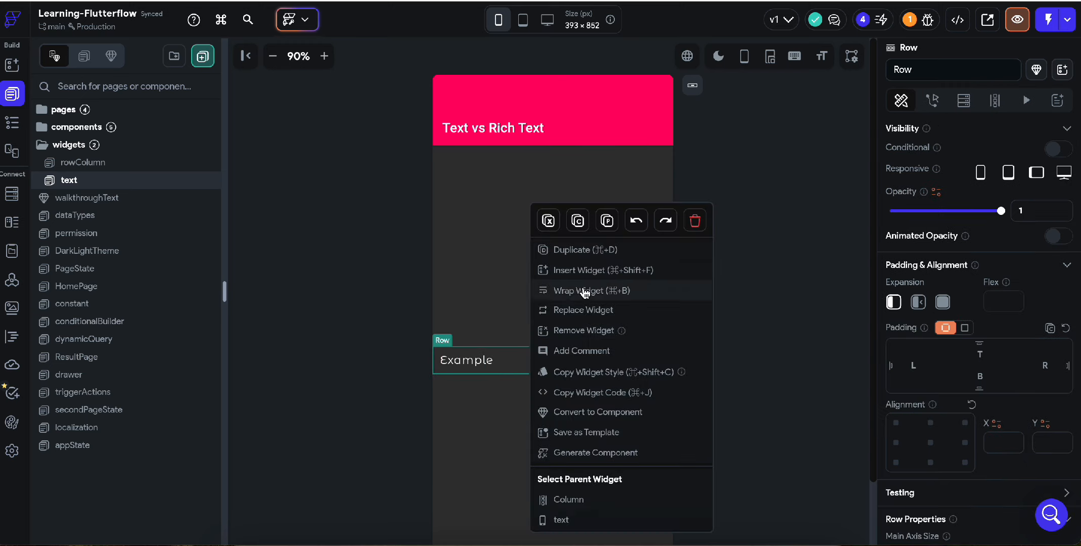
click(597, 272)
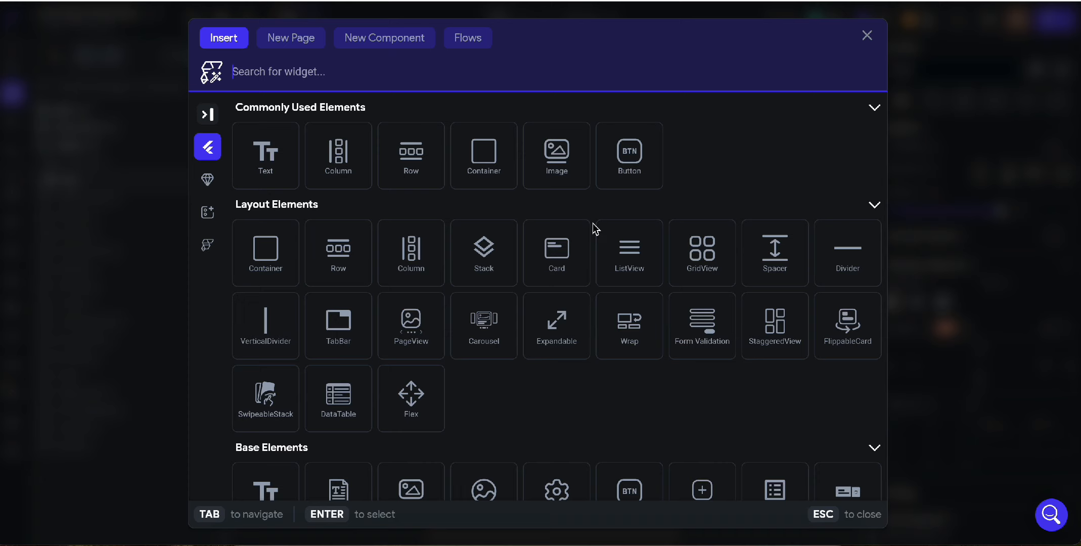
text(circular)
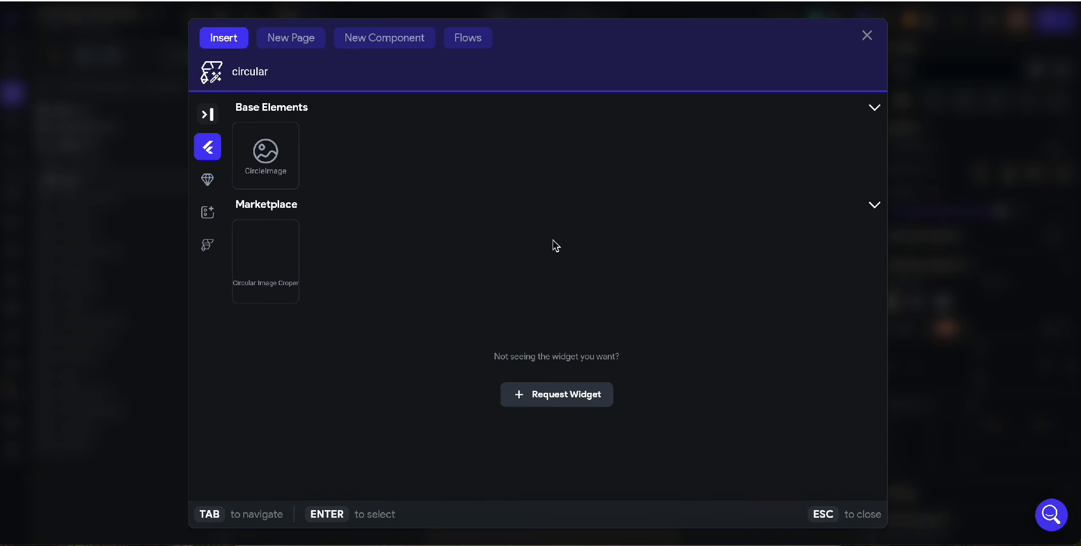
click(265, 180)
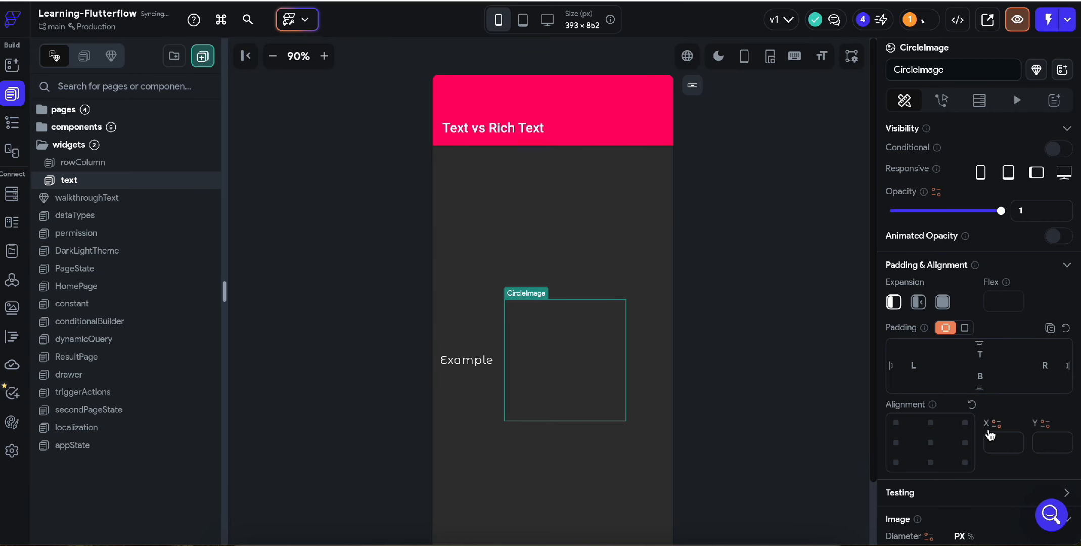
Set the circle image's diameter to 80 px and move the image in front of the "Example" text in the row.
scroll(946, 423, down, 5)
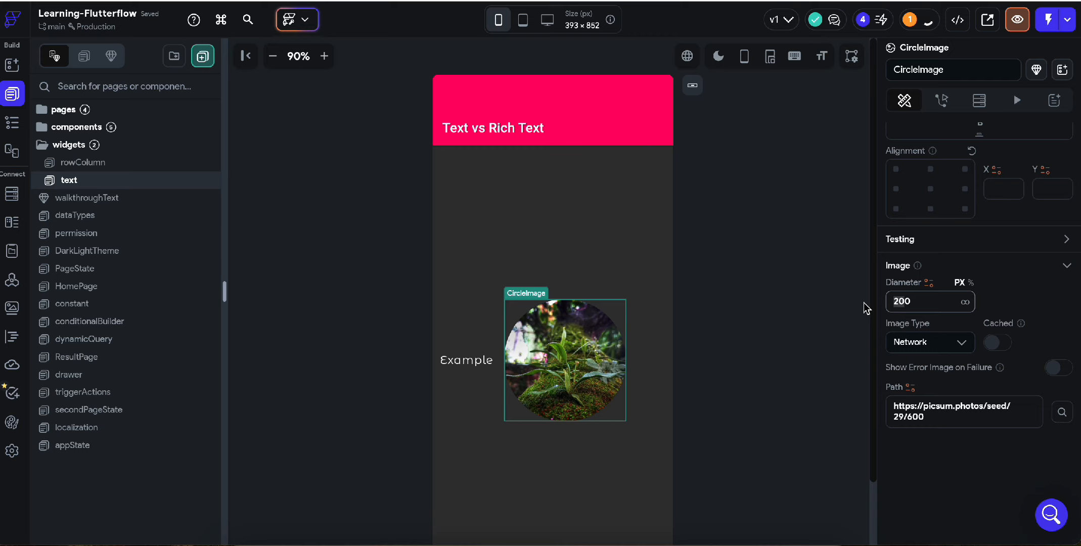
text(80)
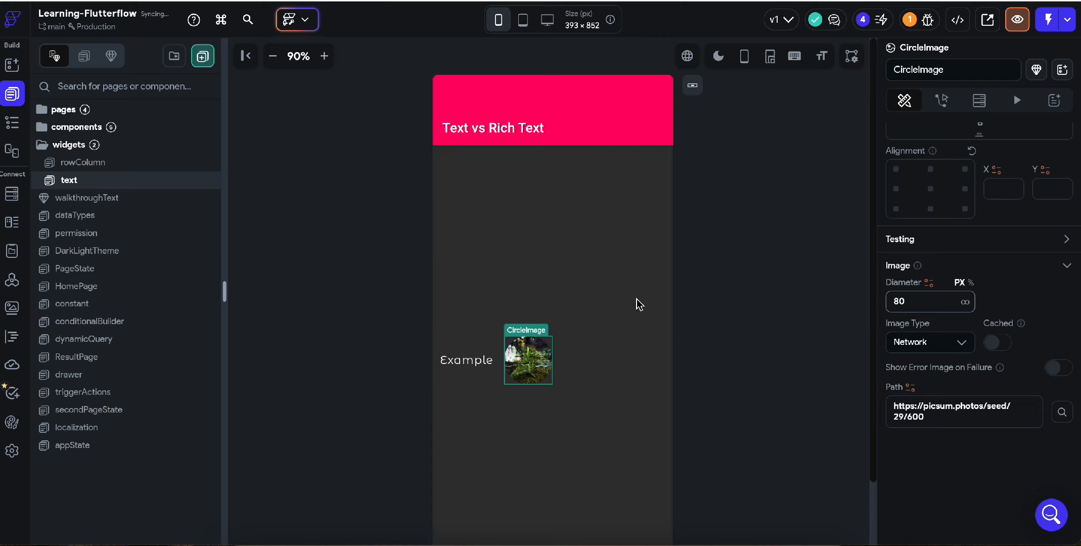
drag(524, 347, 444, 365)
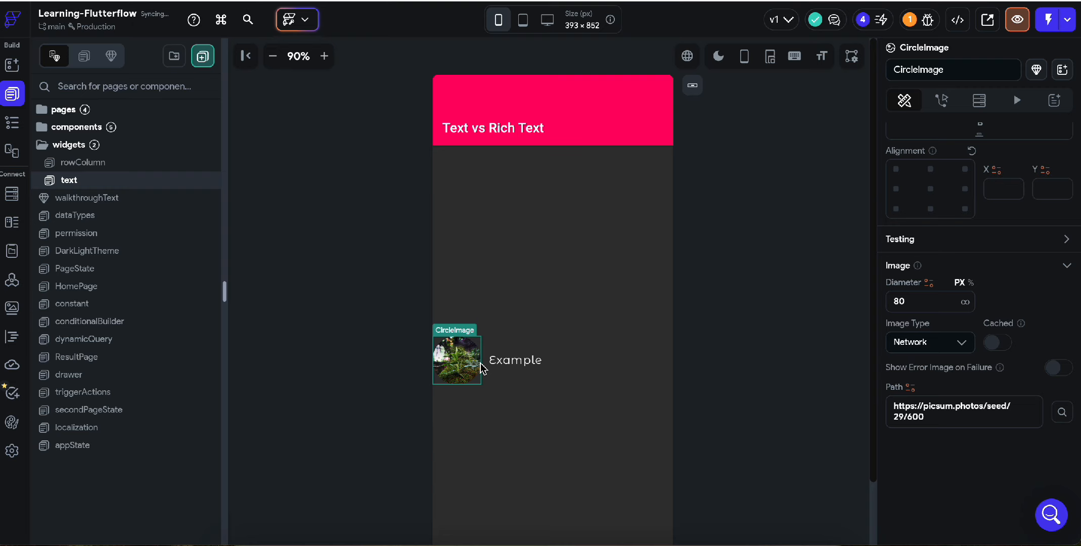
Replace the "Example" text with a sentence giving a person's full name, followed by "I have done BSCS from GCU LAhore".
click(513, 363)
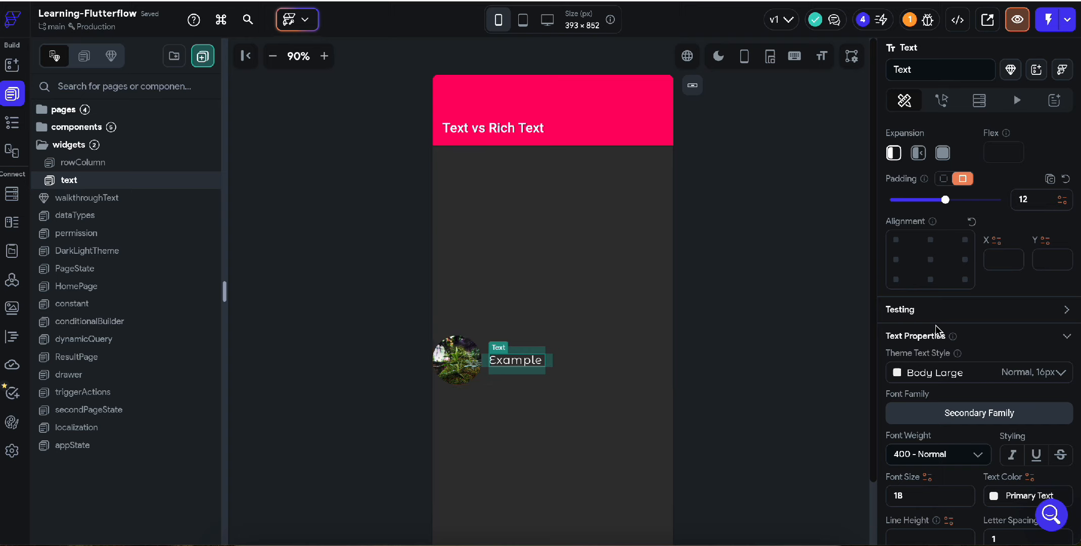
scroll(935, 326, up, 5)
double_click(908, 202)
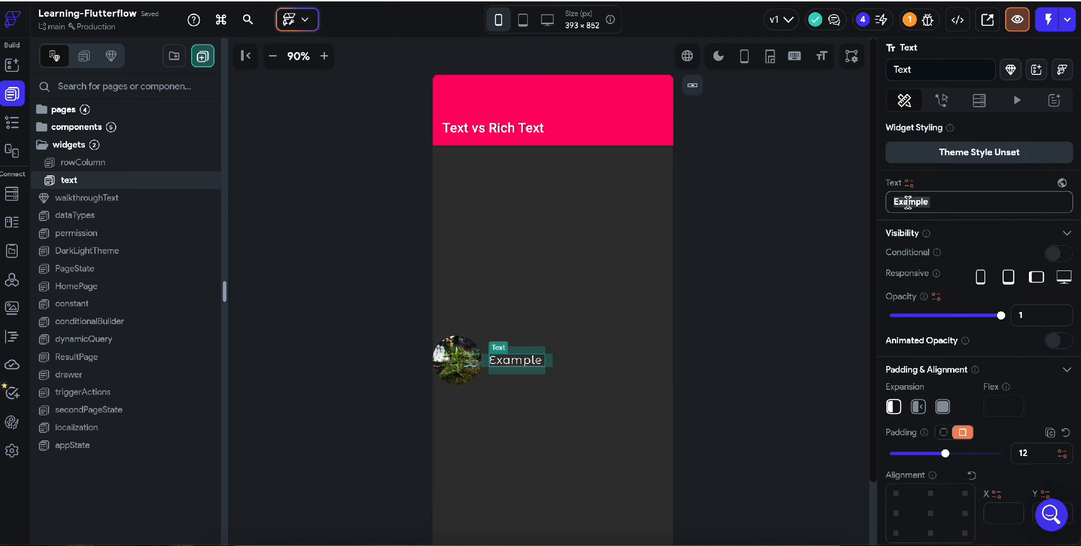
text(This is Muhammad Rameez, I have done BSCS from GCU LAhore)
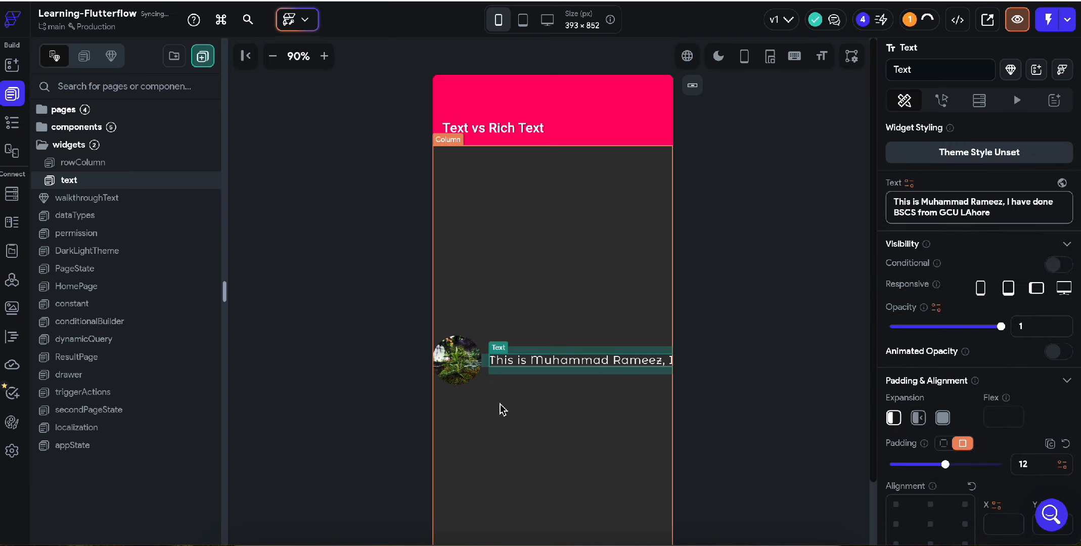
Set the expansion of the long introduction text in the row to Expanded.
click(495, 383)
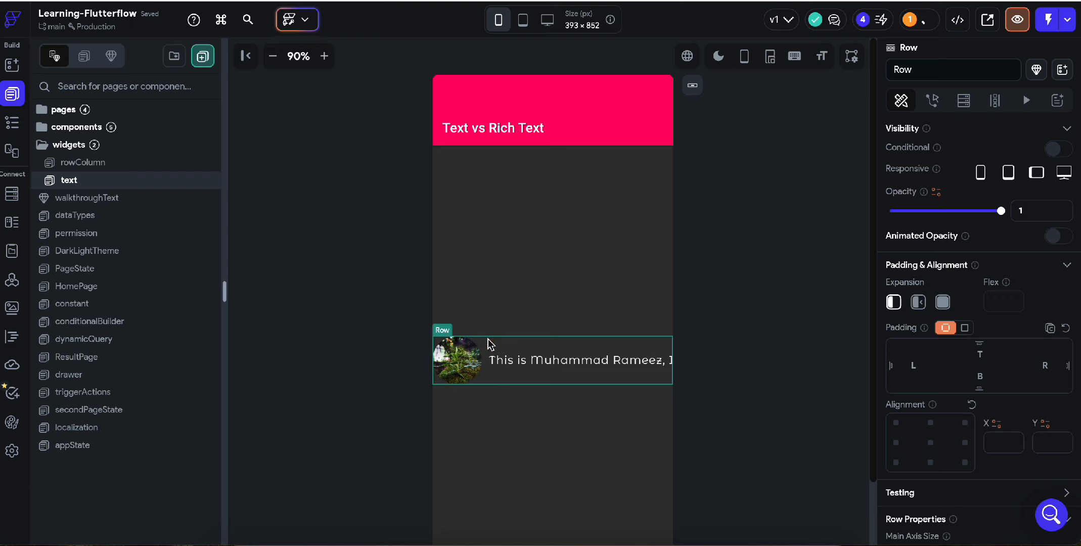
click(458, 364)
click(498, 363)
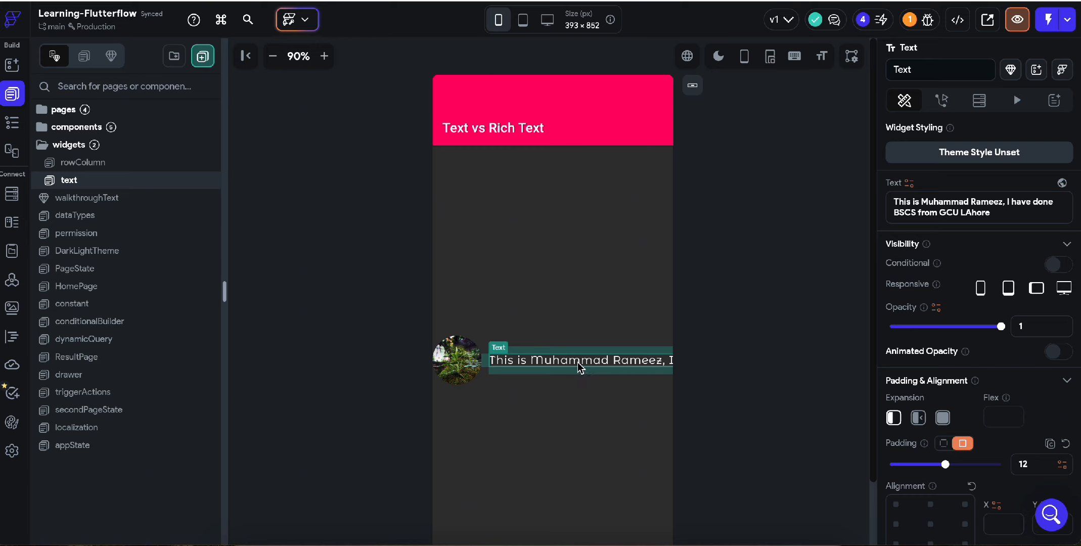
click(560, 377)
scroll(976, 405, down, 5)
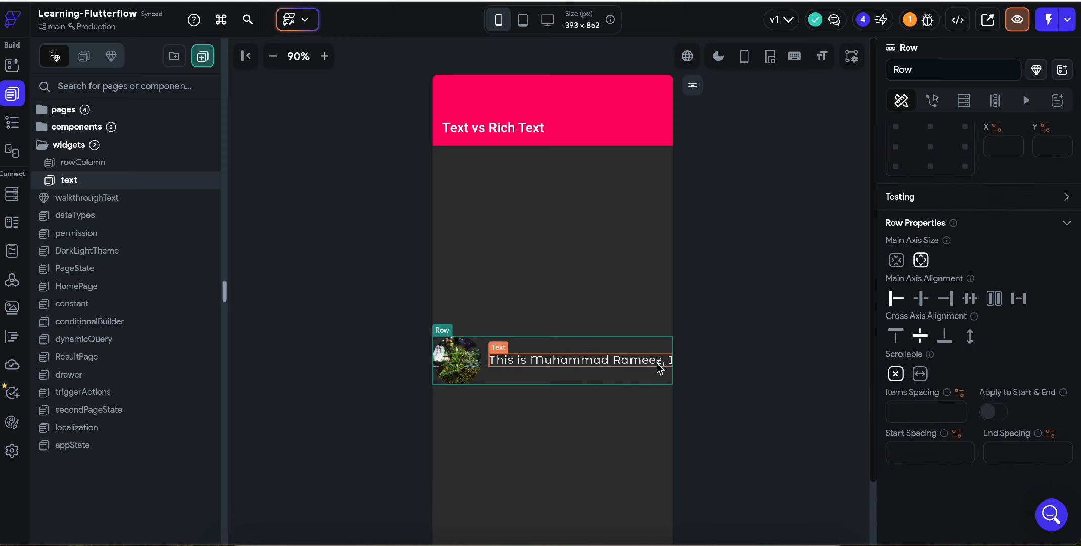
click(626, 368)
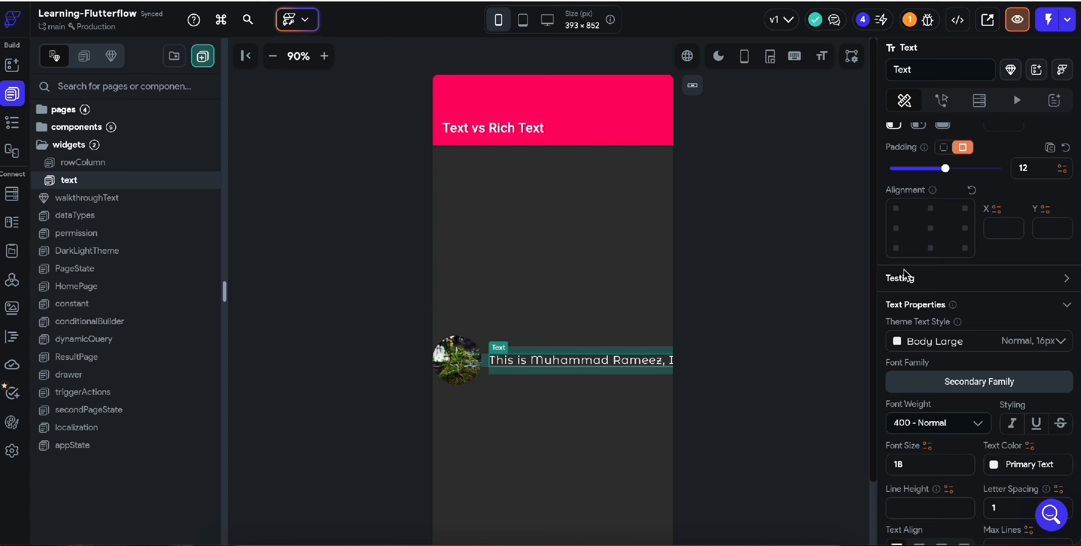
scroll(923, 314, up, 3)
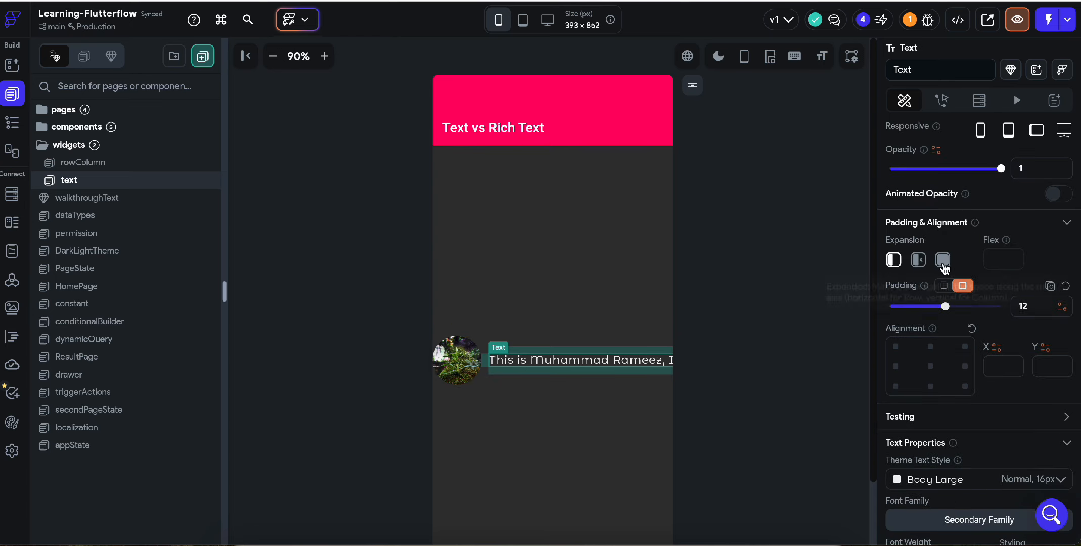
click(942, 261)
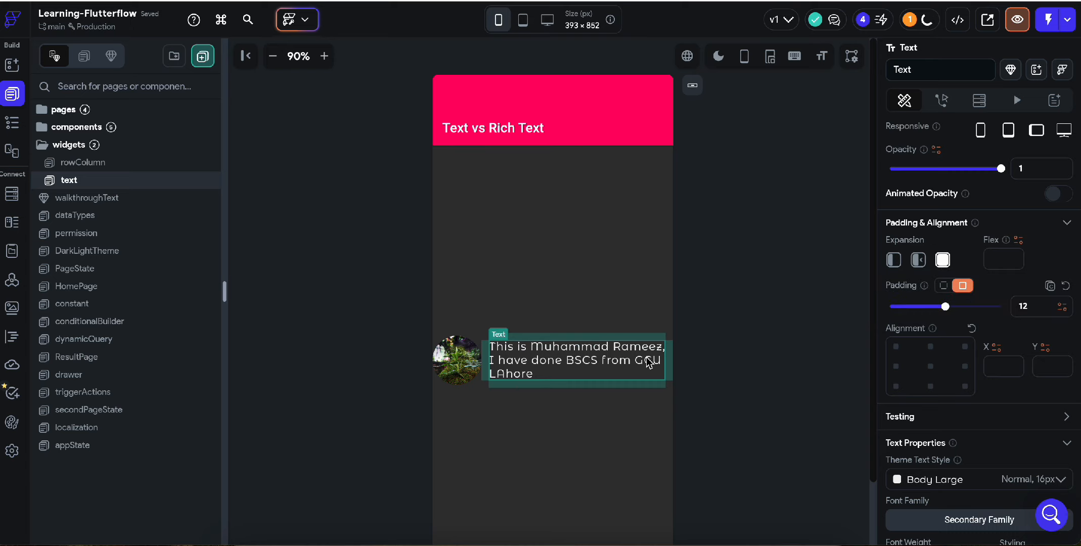
Try centered, right and justified alignment on the introduction text beside the circle image.
click(483, 380)
click(525, 370)
scroll(967, 458, down, 6)
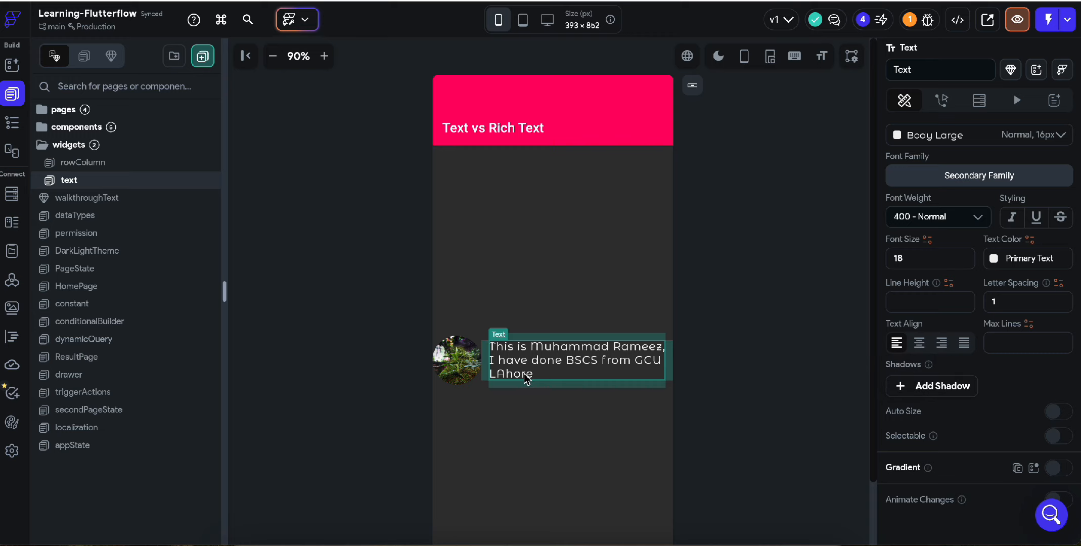
click(919, 343)
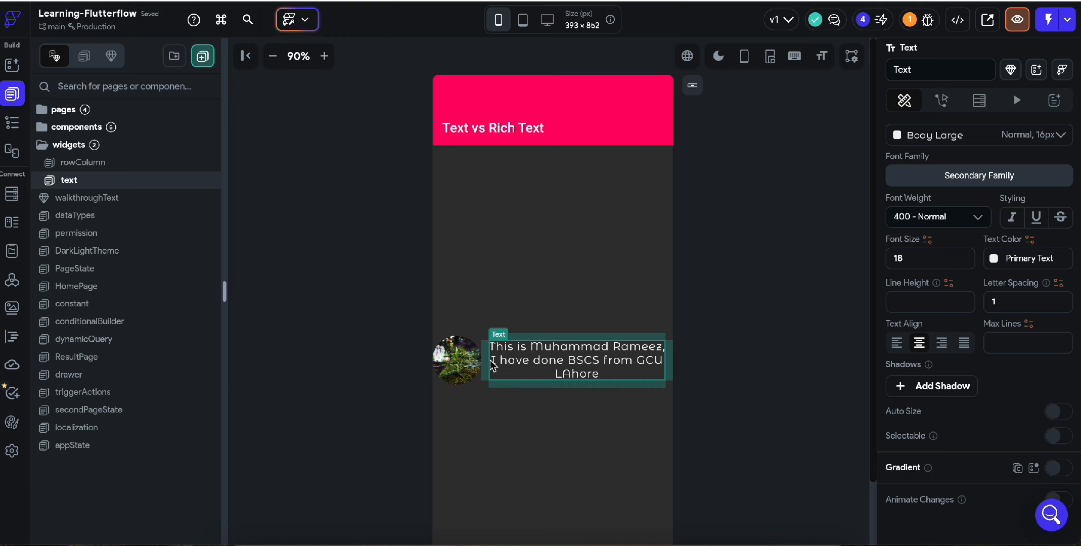
click(942, 344)
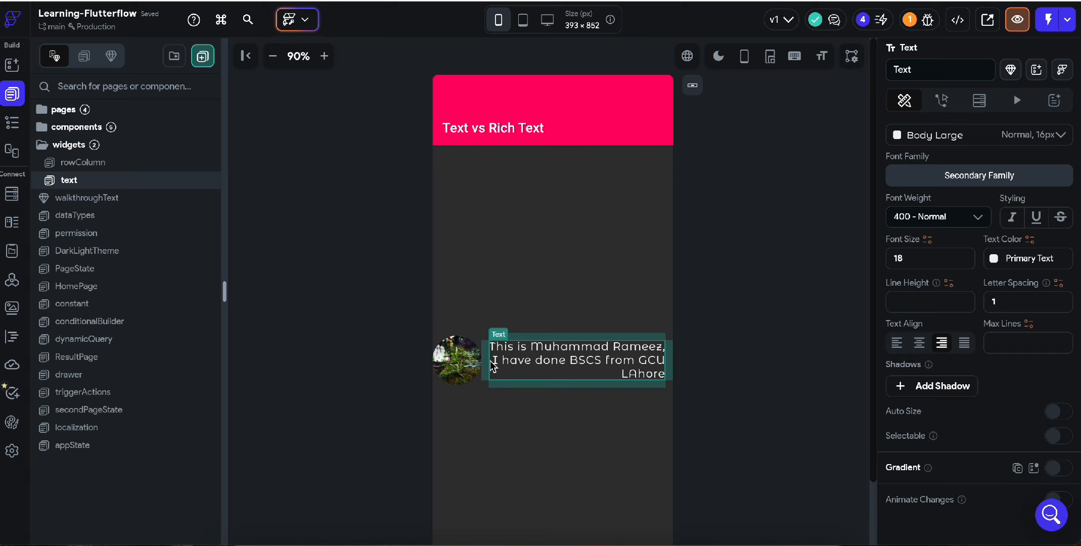
click(964, 343)
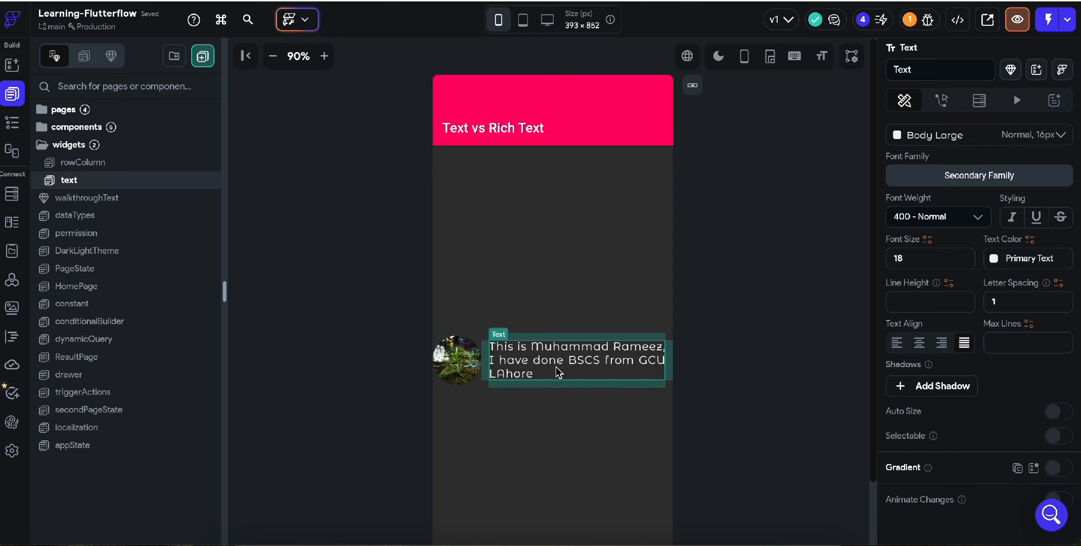
Return the introduction text's alignment to left.
click(711, 365)
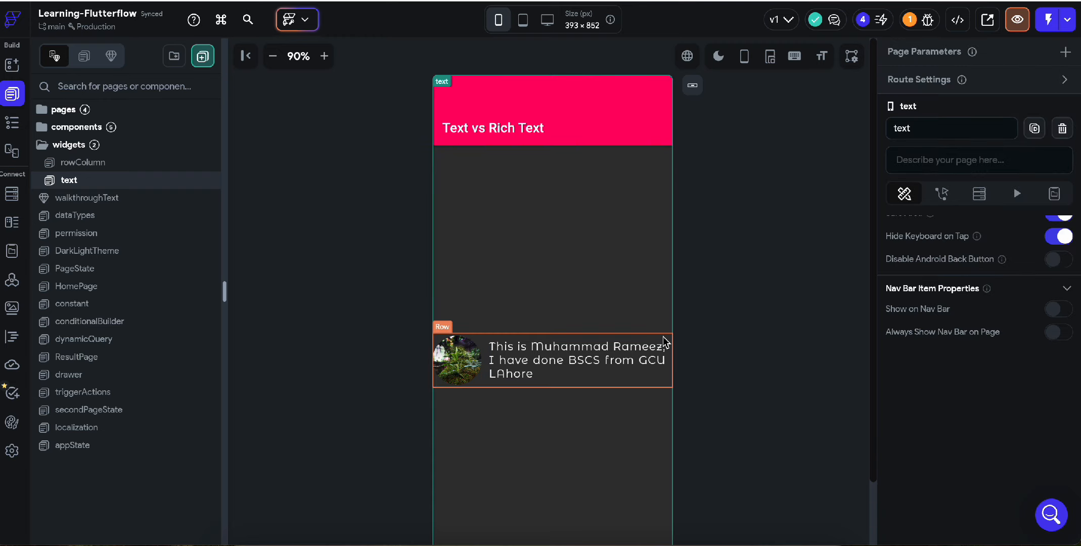
click(661, 368)
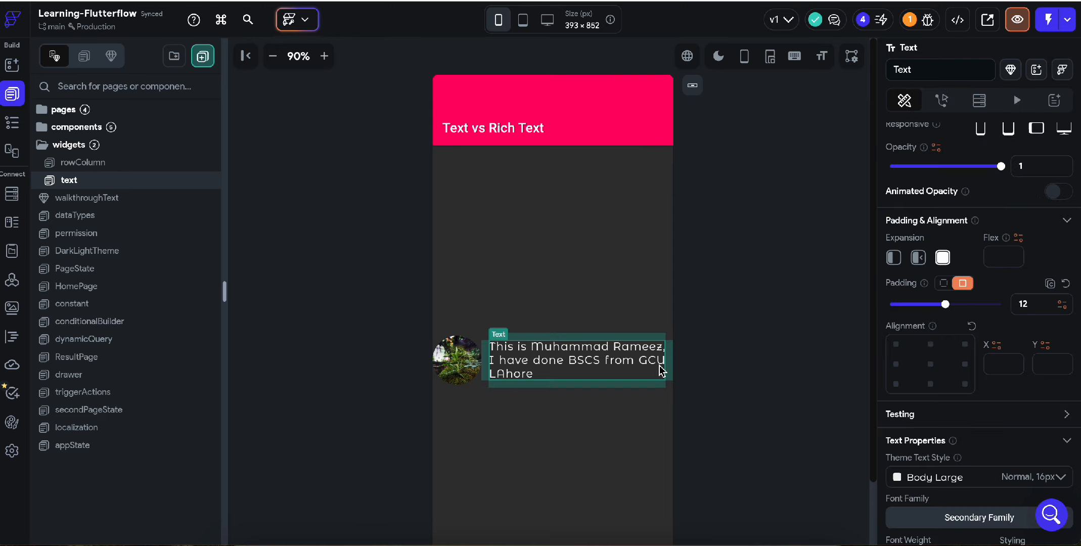
scroll(956, 378, down, 10)
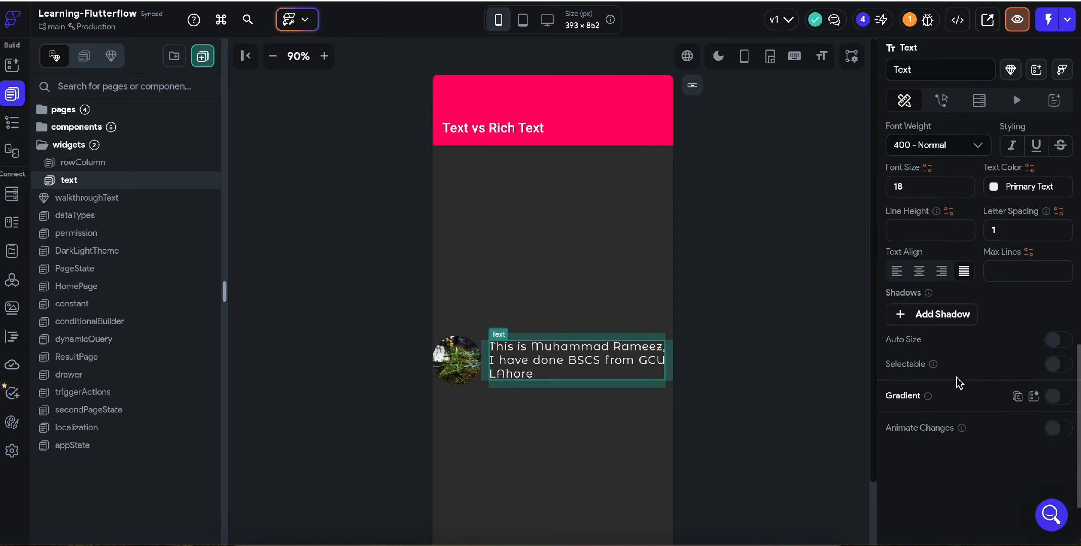
scroll(991, 316, up, 1)
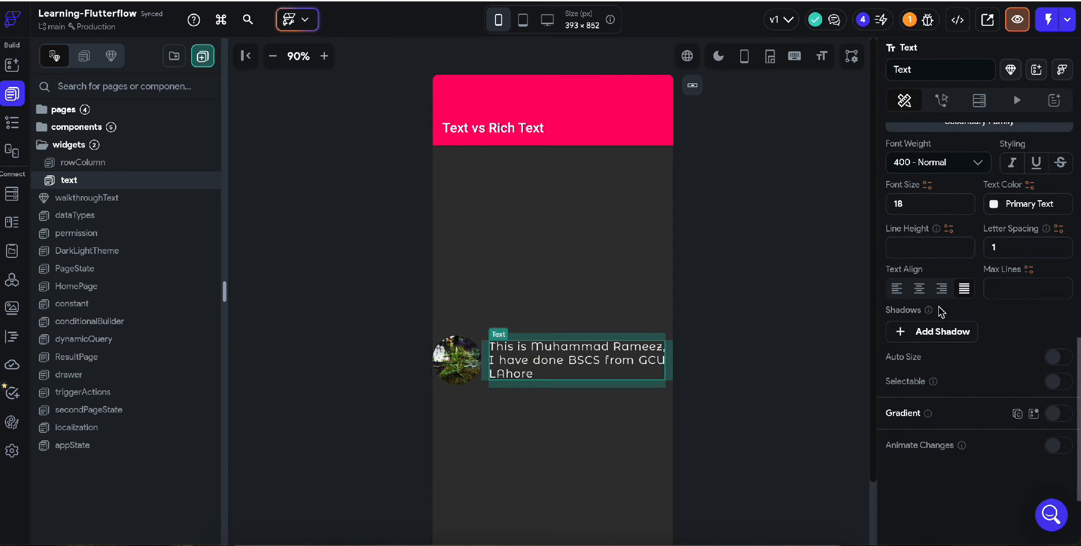
click(897, 290)
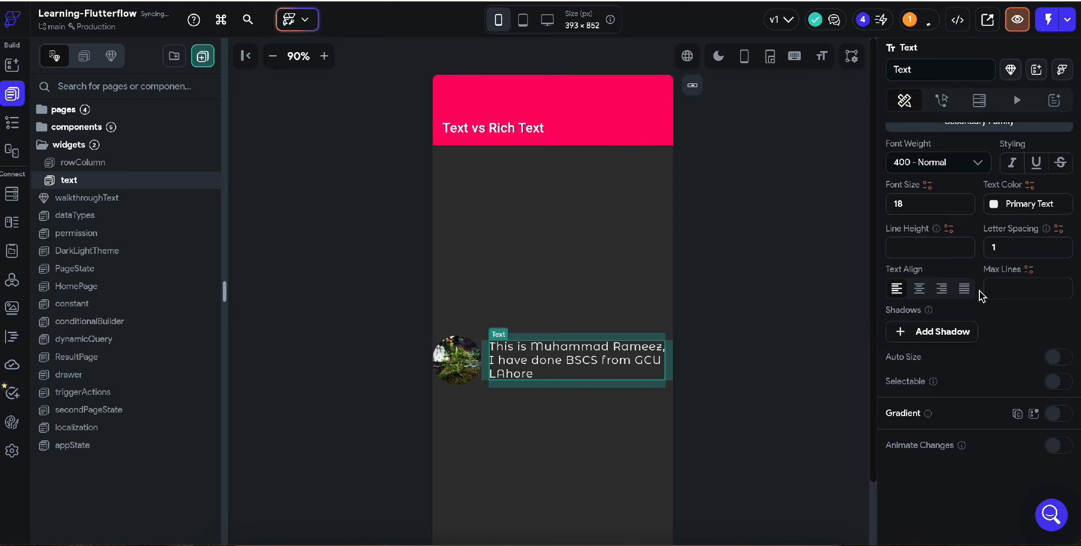
Try line heights of 1, 1.5, 1.2 and 1.3 on the introduction text.
scroll(977, 276, up, 2)
scroll(977, 272, up, 1)
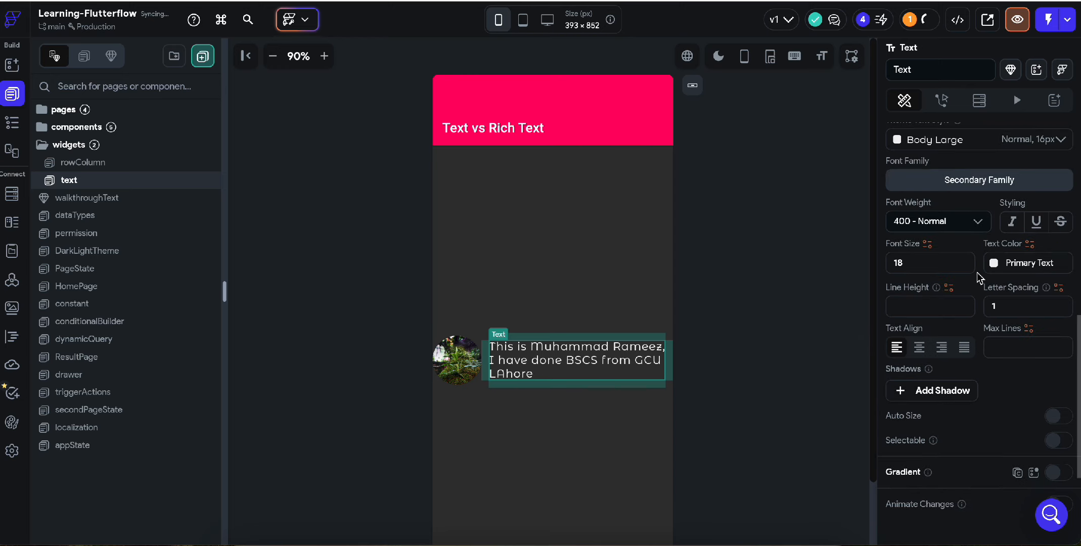
click(911, 307)
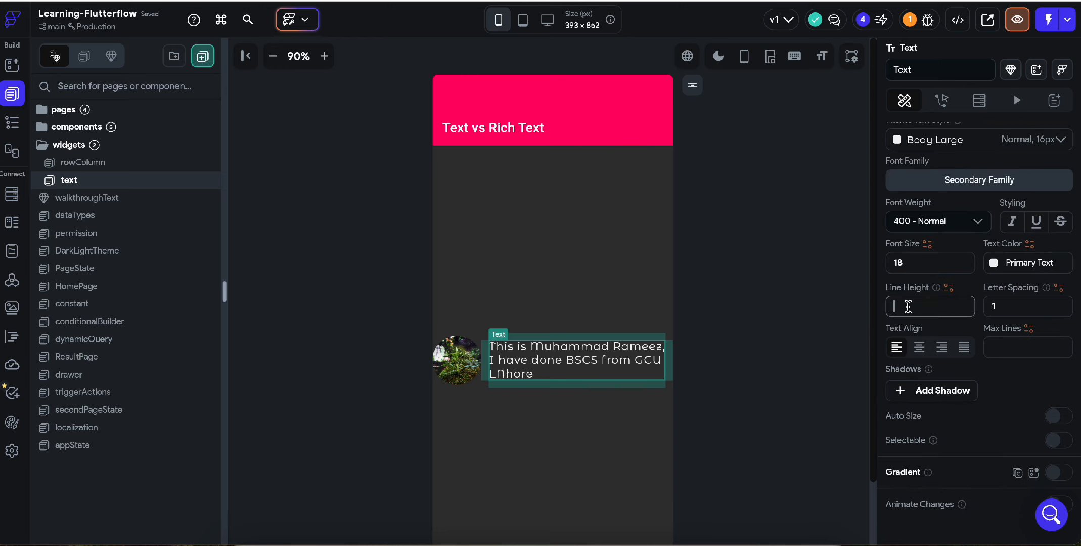
text(1)
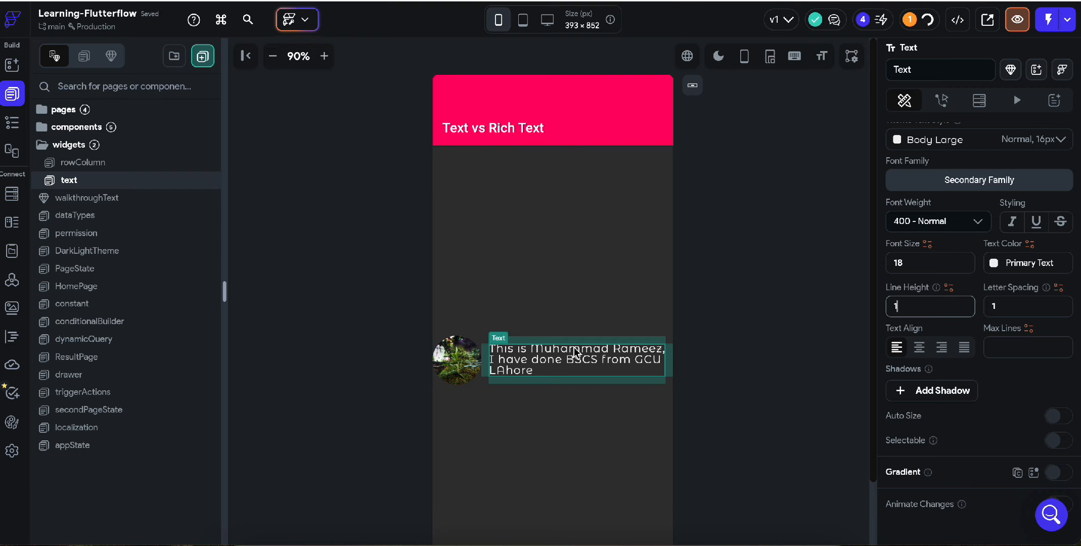
text(.5)
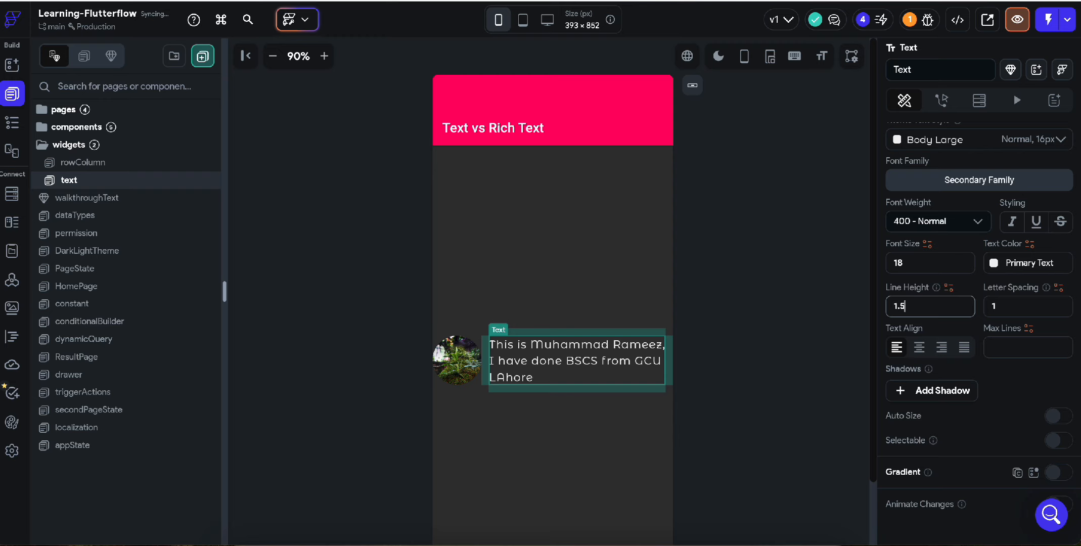
key(BackSpace)
text(2)
key(BackSpace)
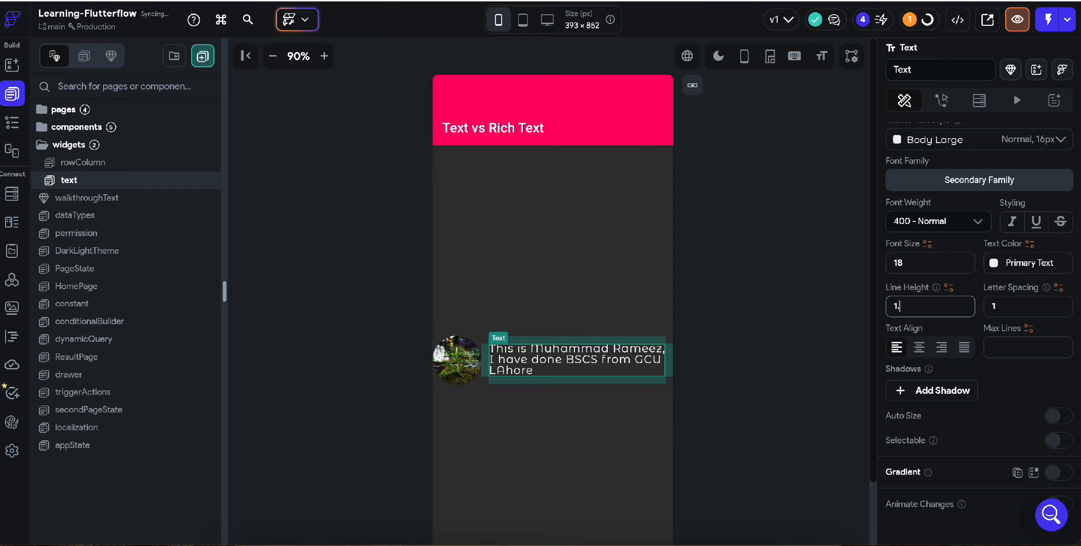
text(3)
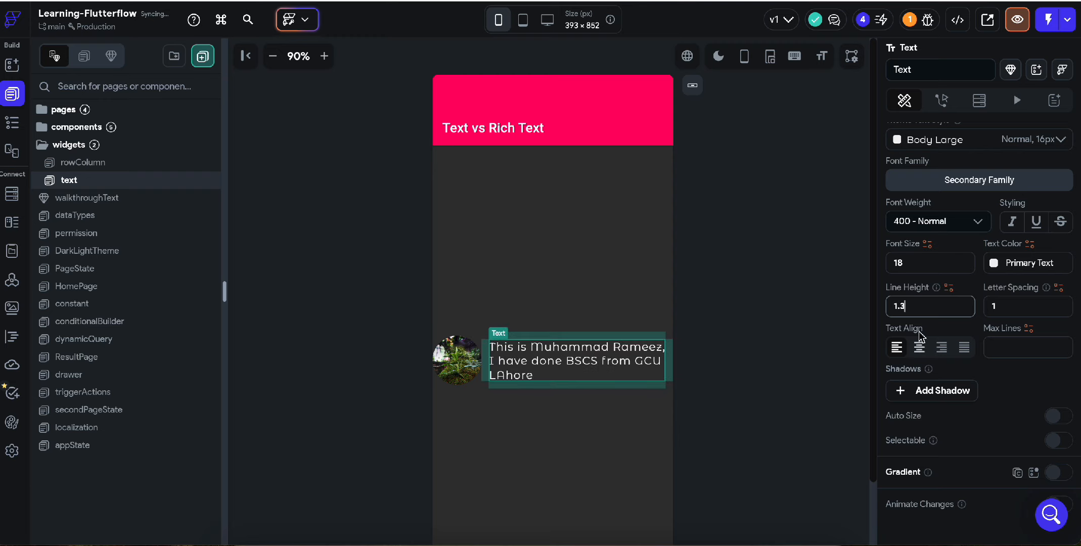
Set the introduction text's line height to 1.2.
drag(916, 307, 816, 308)
key(BackSpace)
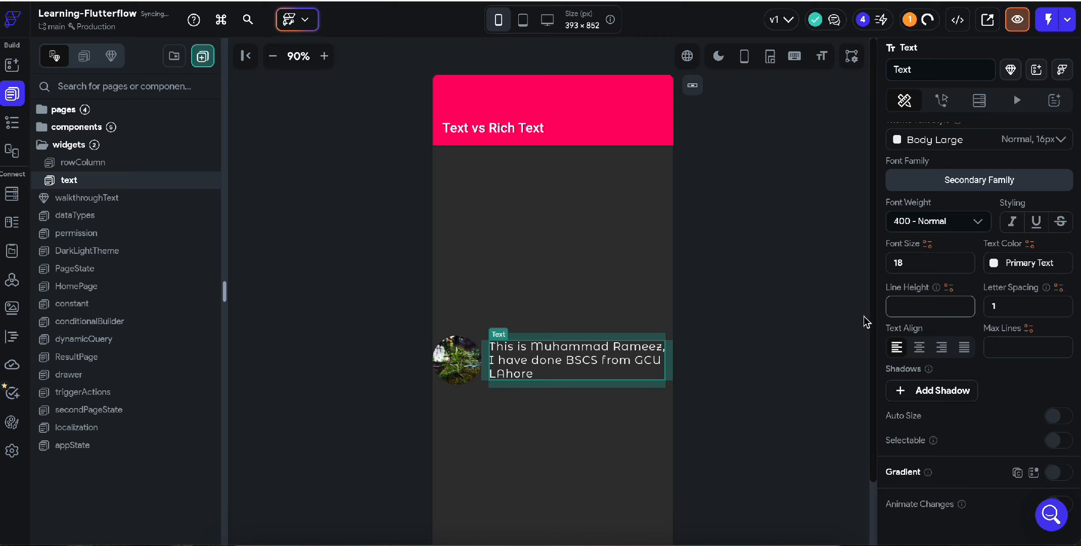
text(1.2)
Limit the introduction text to a maximum of 1 line, and clear the limit again.
click(1007, 347)
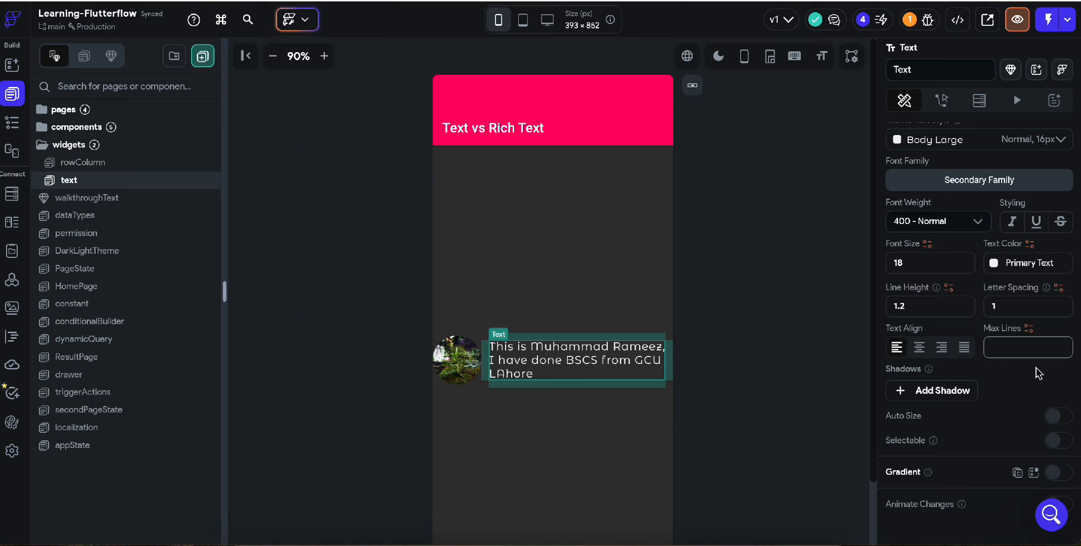
text(1)
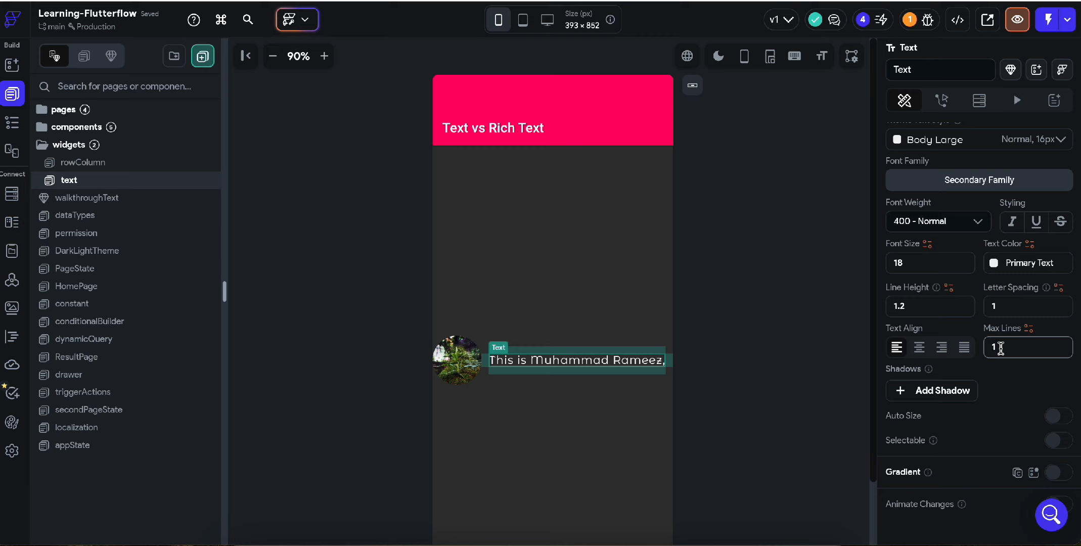
key(BackSpace)
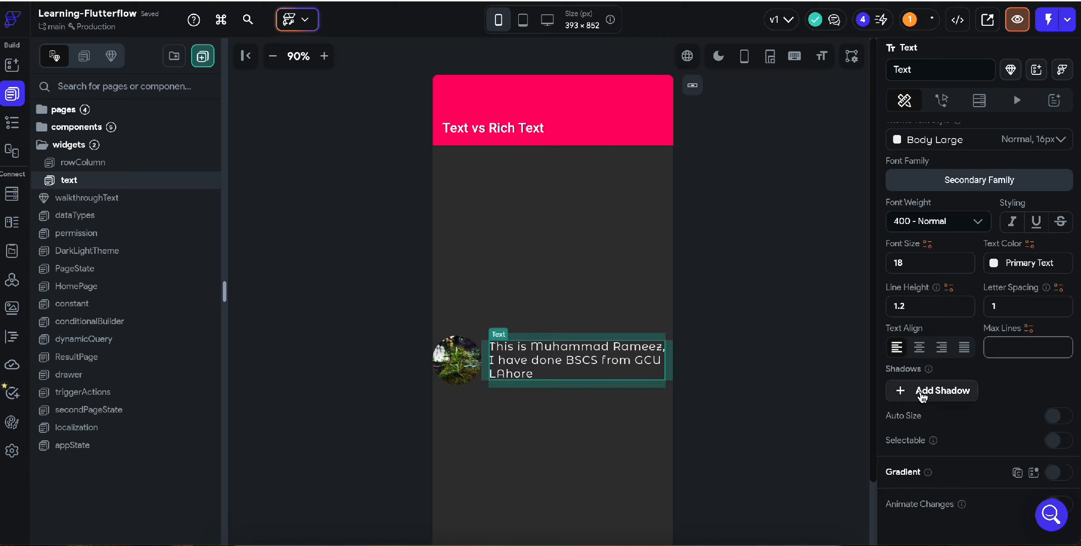
Add a shadow to the introduction text and set its color to the Primary theme color.
click(953, 393)
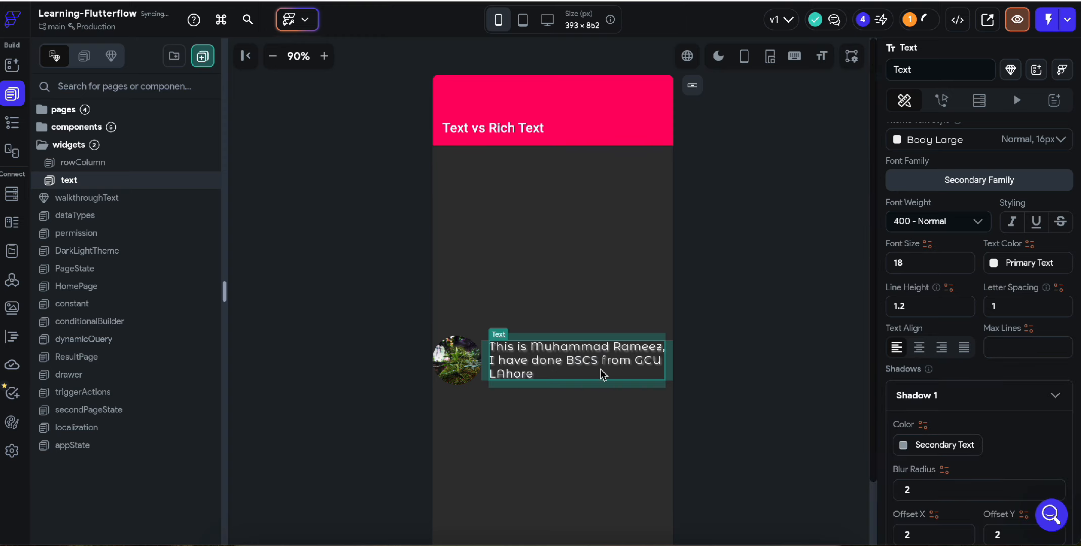
scroll(1026, 439, down, 2)
scroll(922, 377, down, 1)
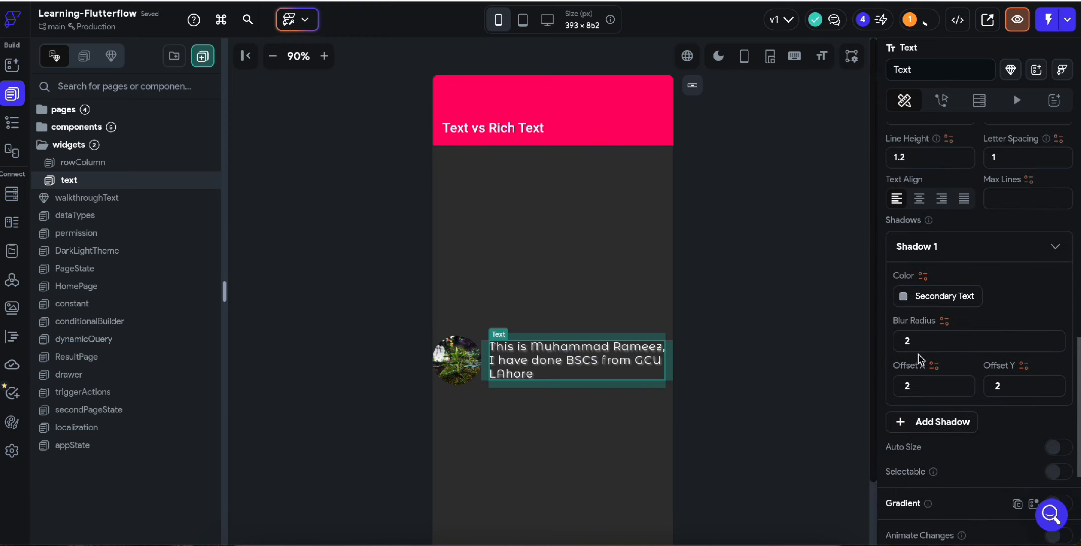
click(923, 340)
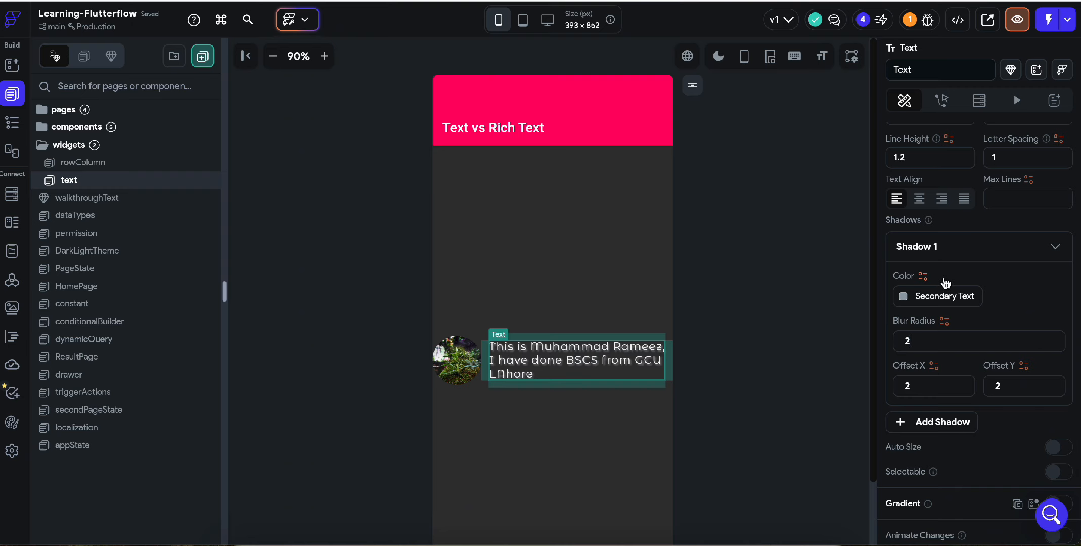
click(909, 300)
click(714, 420)
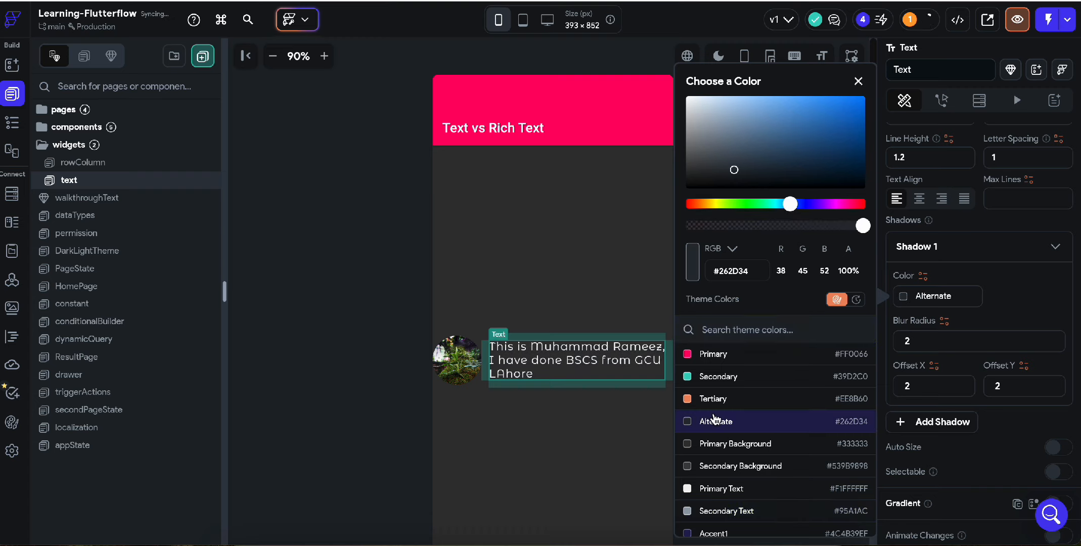
click(728, 356)
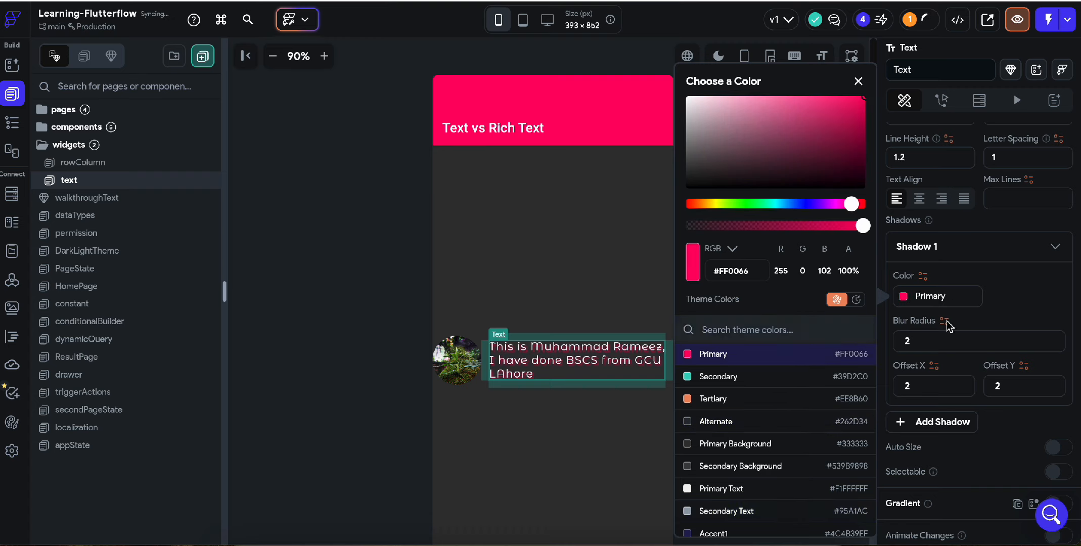
click(993, 312)
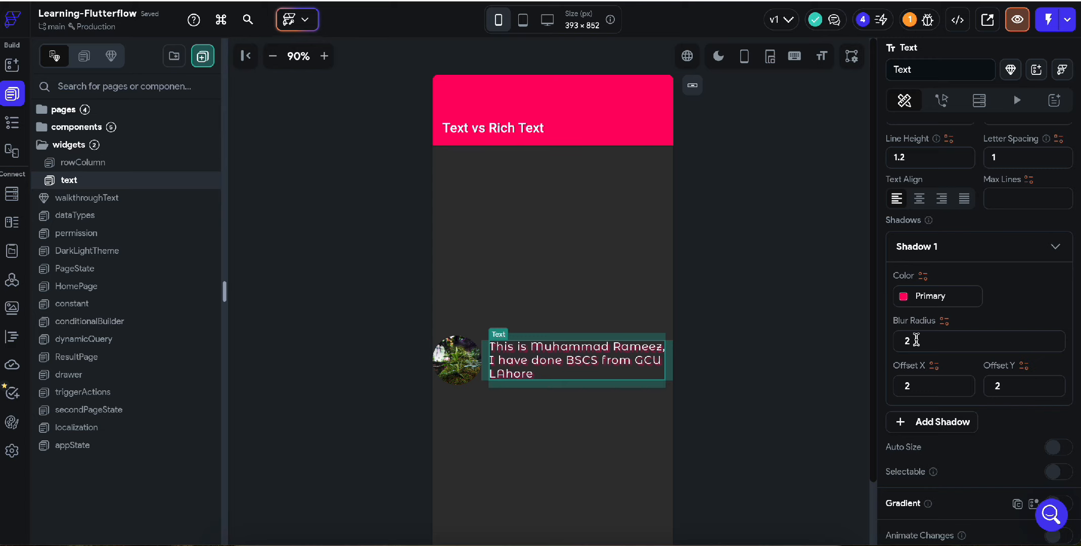
Try blur radii of 20 and 1 on the text's shadow and restore the radius to 2.
drag(913, 341, 901, 344)
text(20)
key(BackSpace)
key(BackSpace)
text(1)
key(BackSpace)
text(2)
Try a value of 20 for the shadow's X and Y offsets, restoring each to 2.
click(922, 388)
text(0)
key(BackSpace)
click(1005, 388)
text(0)
key(BackSpace)
Enable Auto Size for the introduction text with a minimum font size of 10.
scroll(1032, 425, down, 1)
scroll(1032, 425, down, 2)
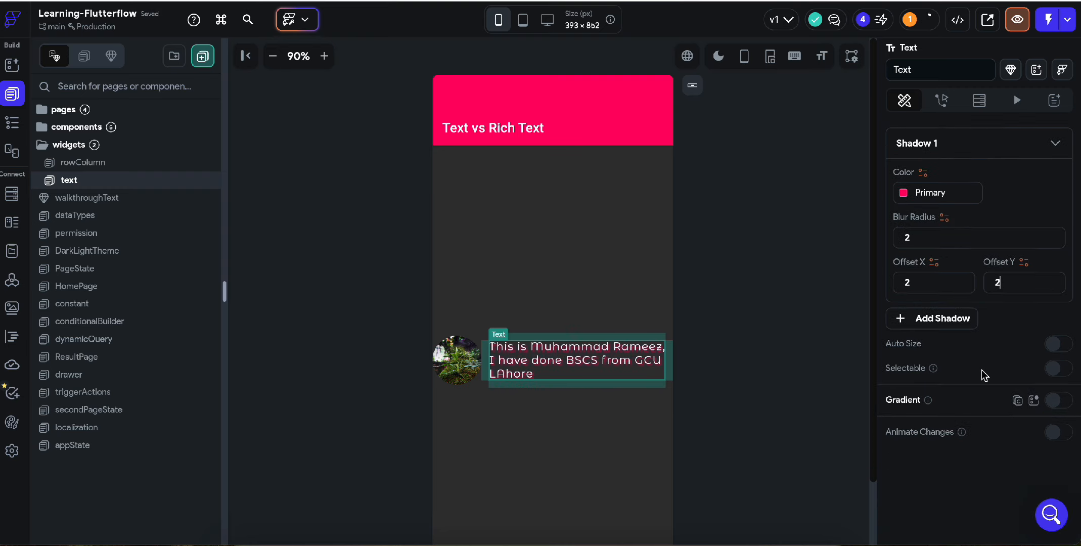
click(1059, 344)
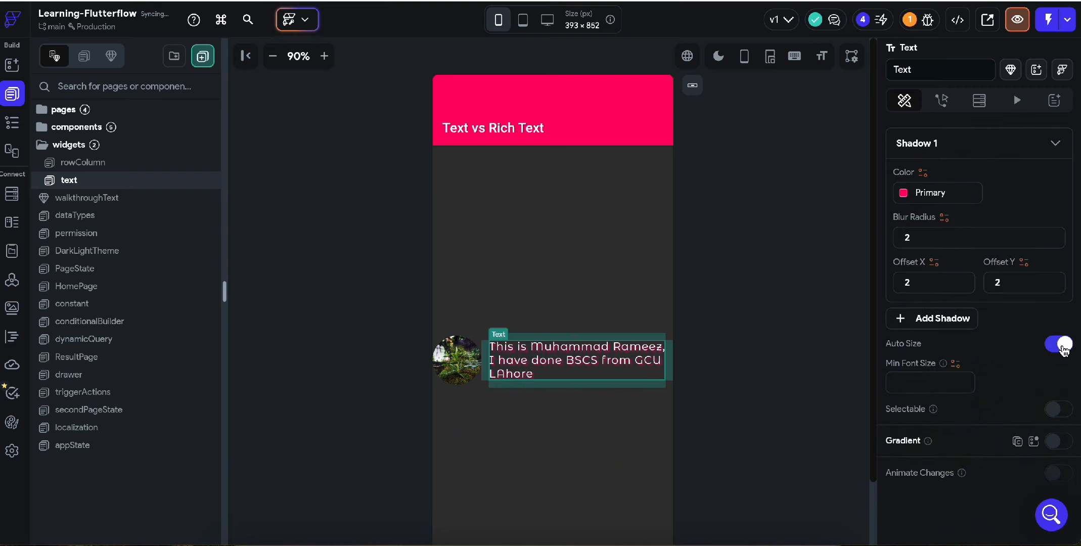
scroll(1026, 339, up, 1)
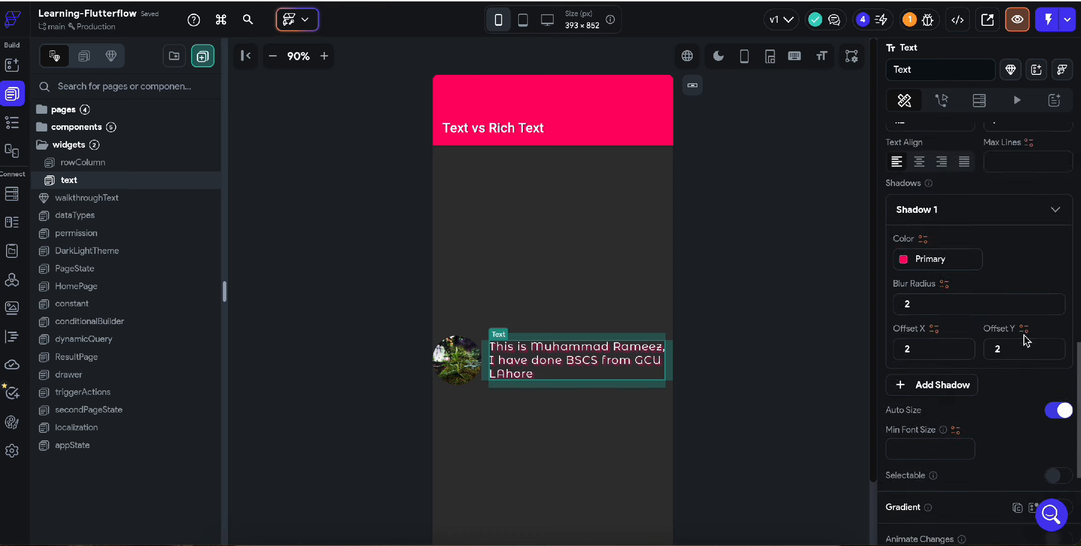
click(958, 188)
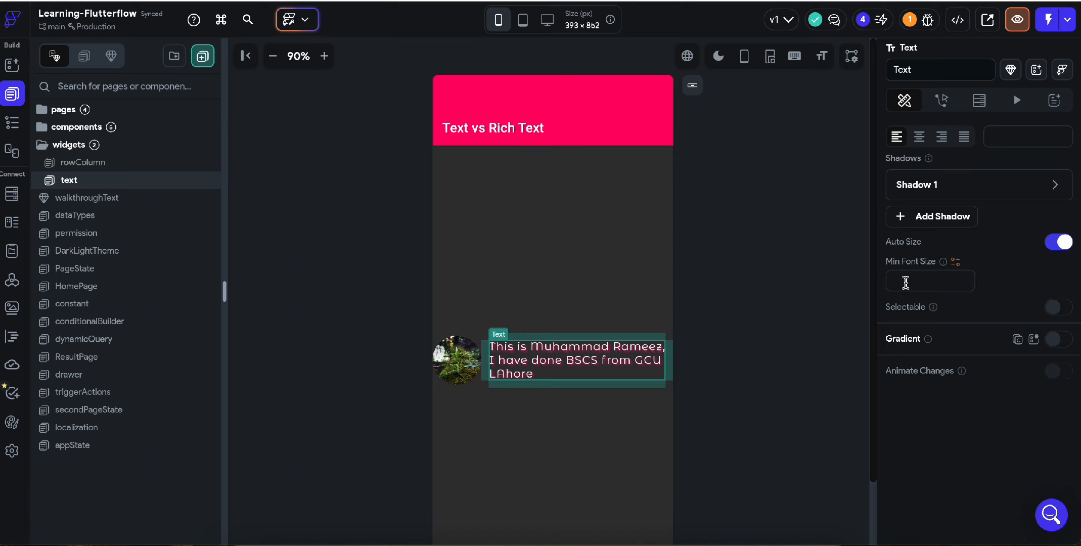
click(905, 283)
text(10)
Make the introduction text selectable and switch the option off again.
scroll(910, 280, up, 5)
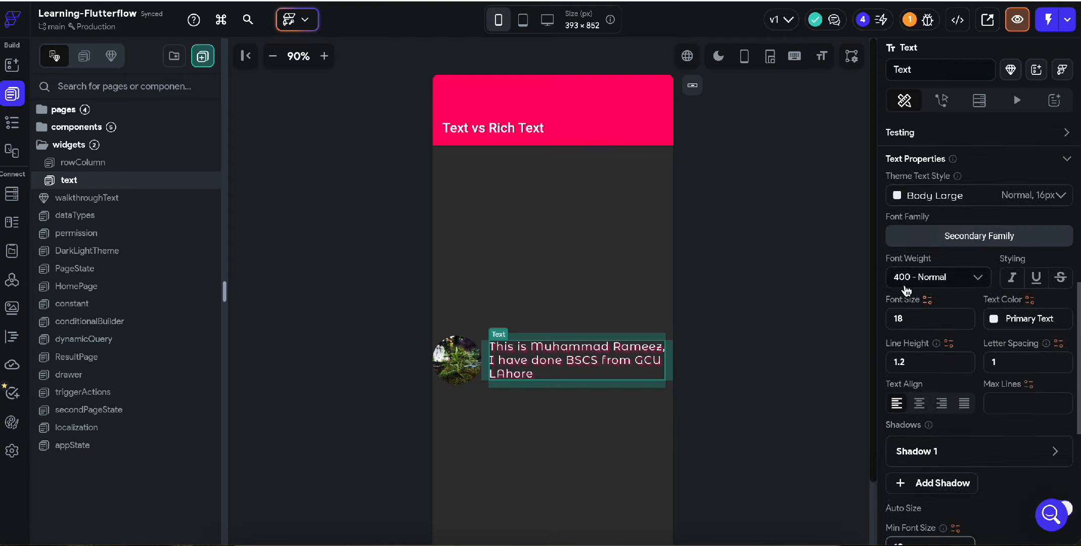
scroll(905, 284, down, 2)
scroll(905, 283, up, 1)
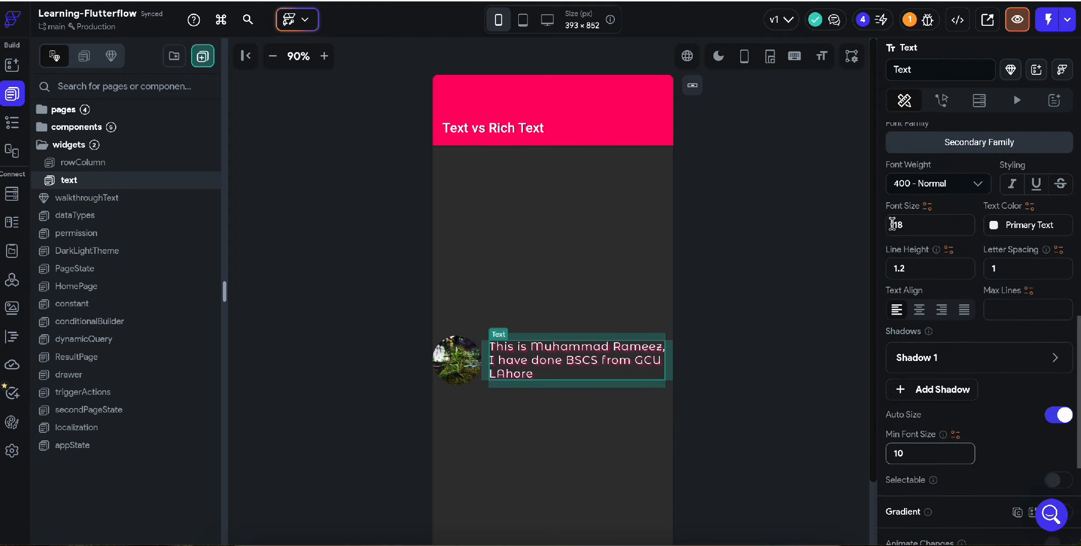
scroll(941, 294, down, 5)
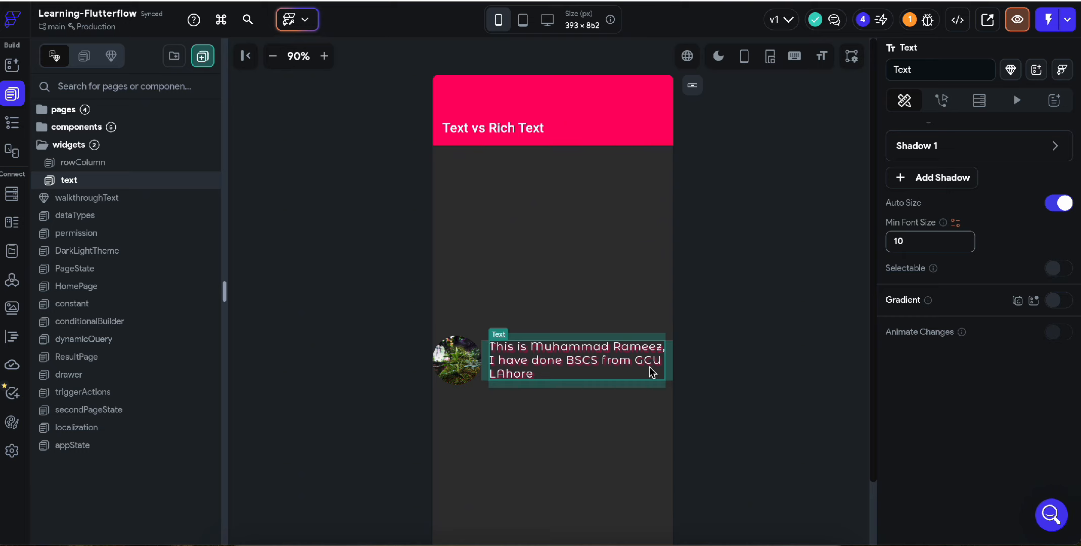
scroll(649, 367, down, 1)
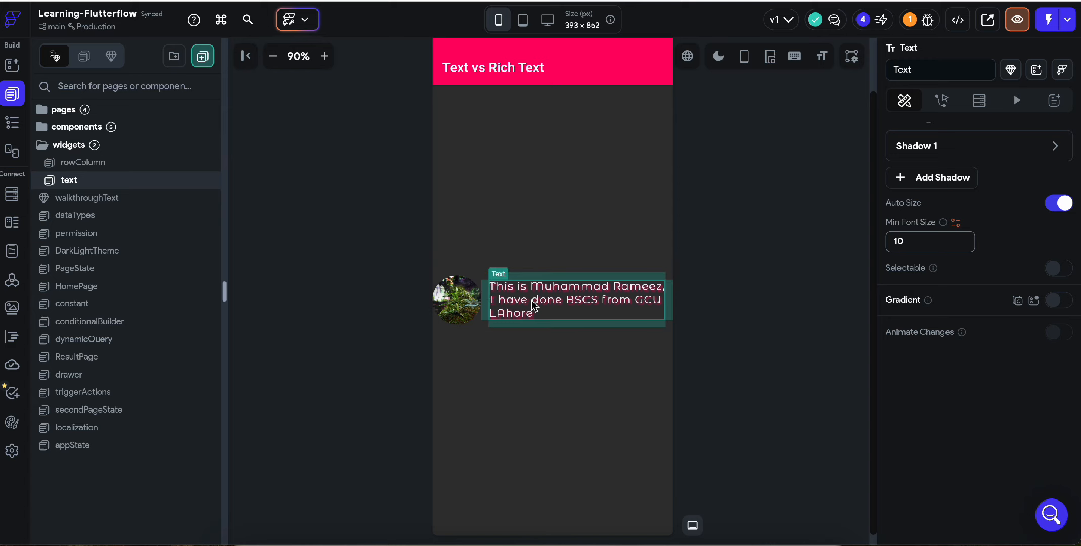
click(1057, 269)
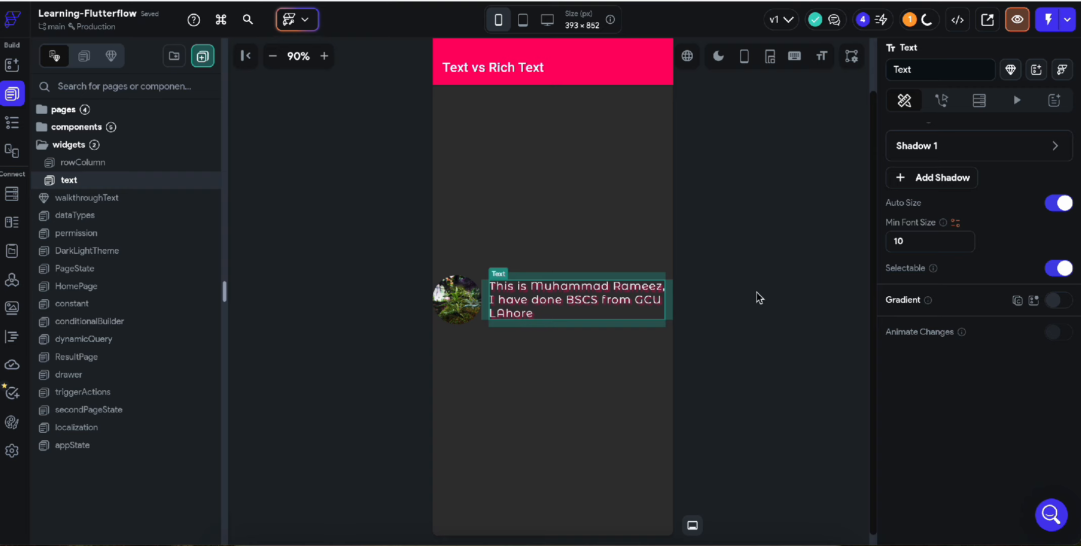
click(1059, 269)
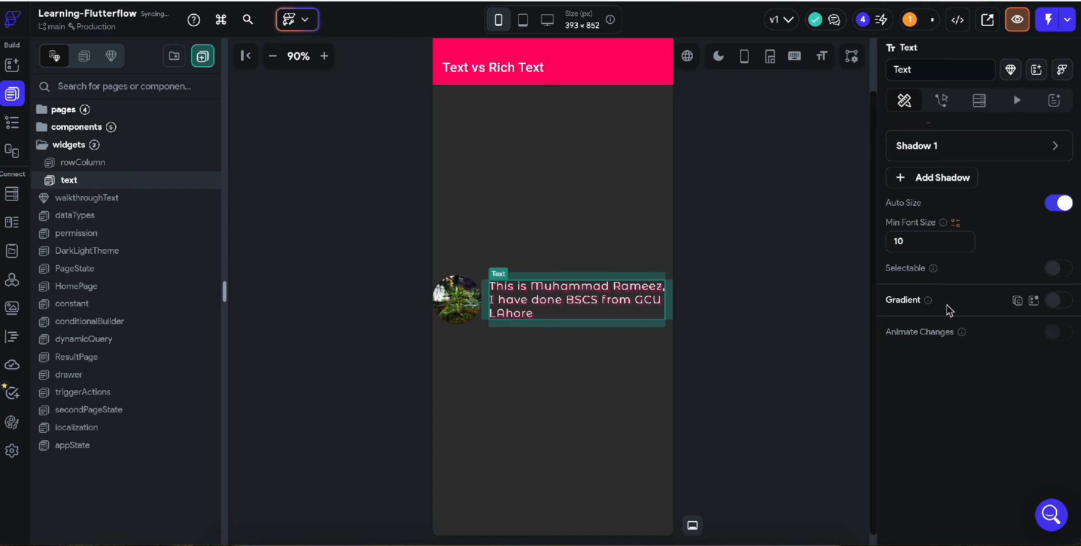
Enable the gradient on the introduction text and try the Alternate theme color as its text color.
click(1058, 300)
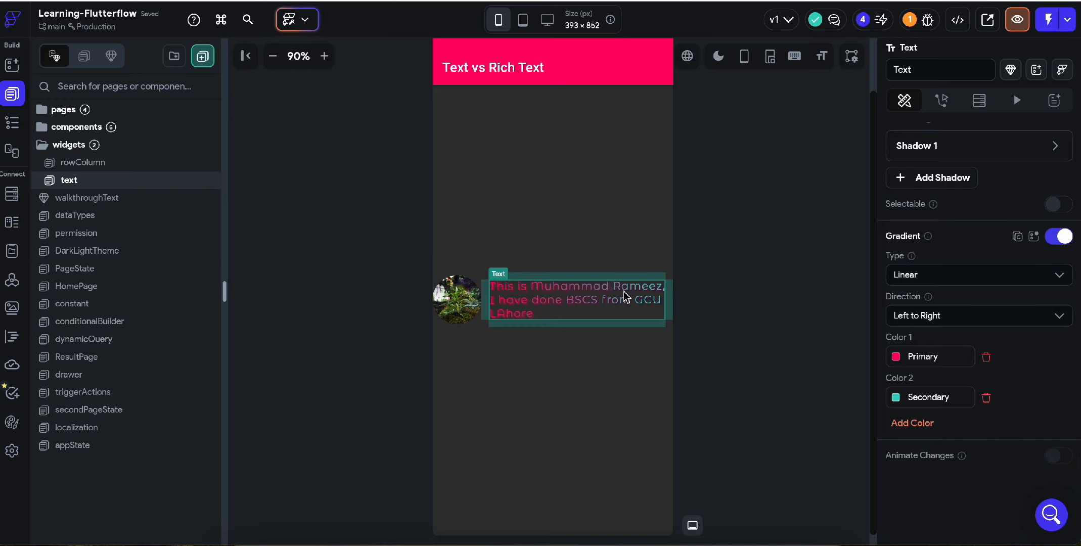
scroll(962, 313, up, 6)
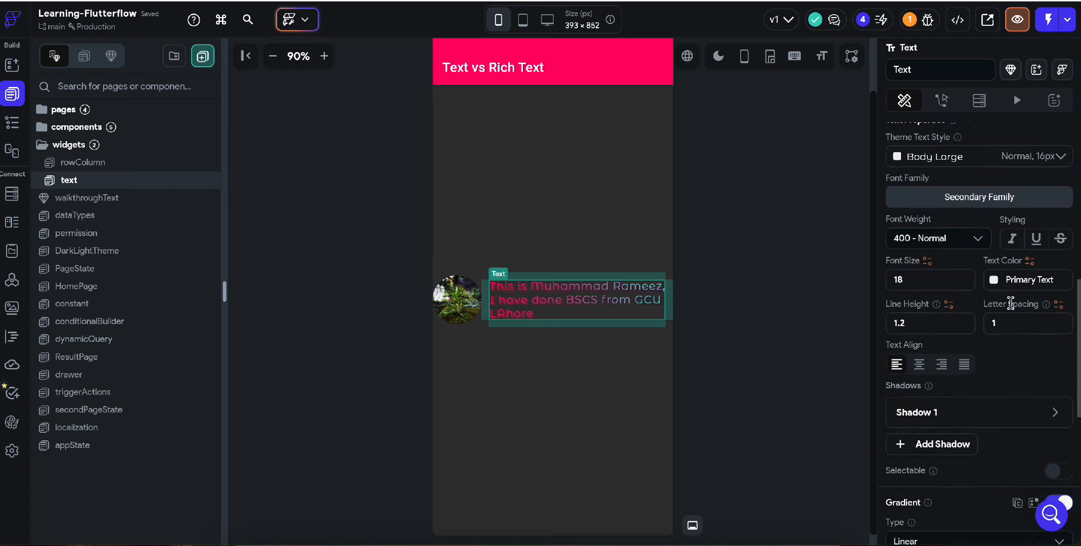
scroll(917, 261, down, 2)
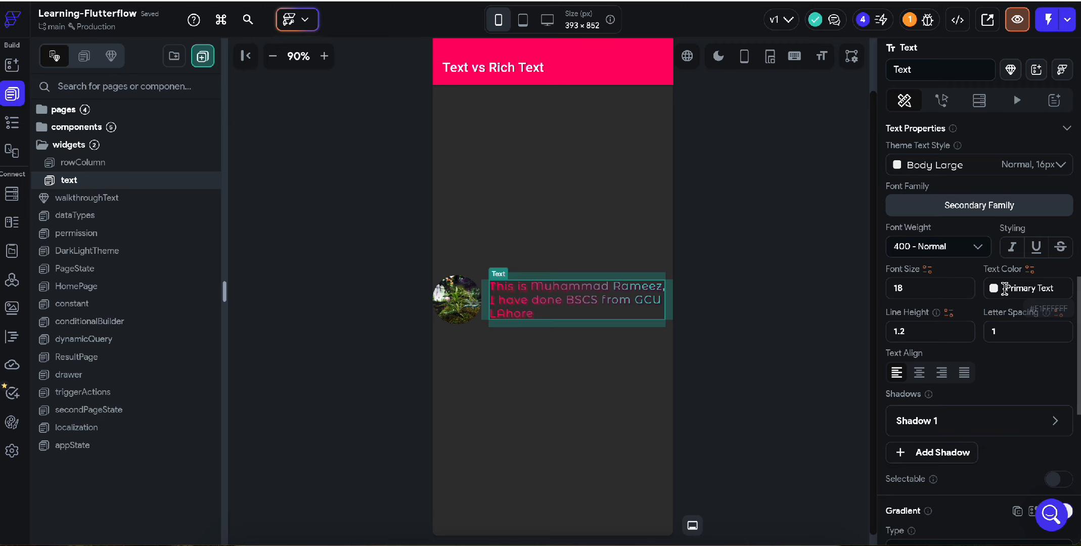
scroll(845, 373, down, 1)
scroll(1005, 387, down, 3)
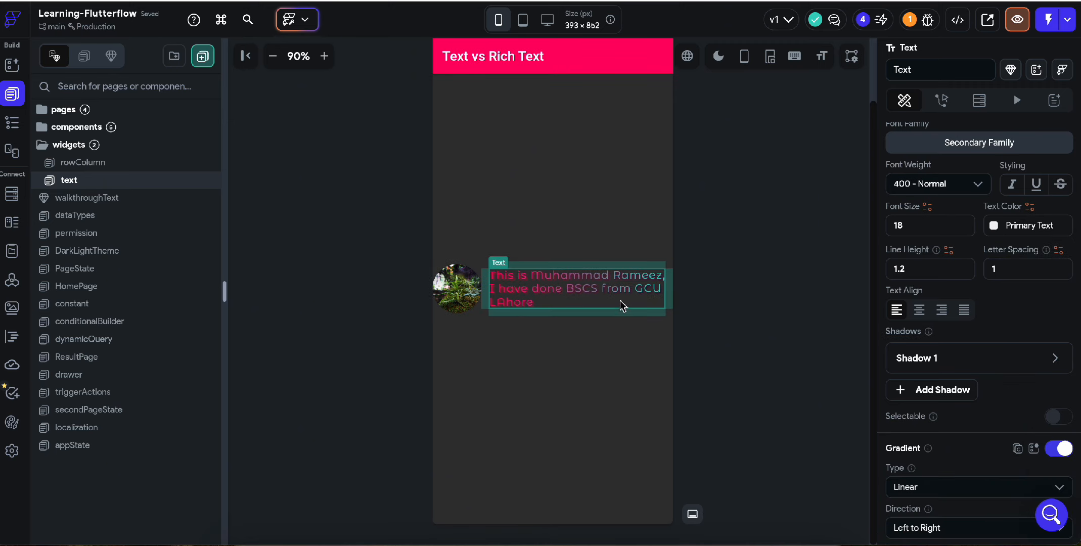
click(990, 228)
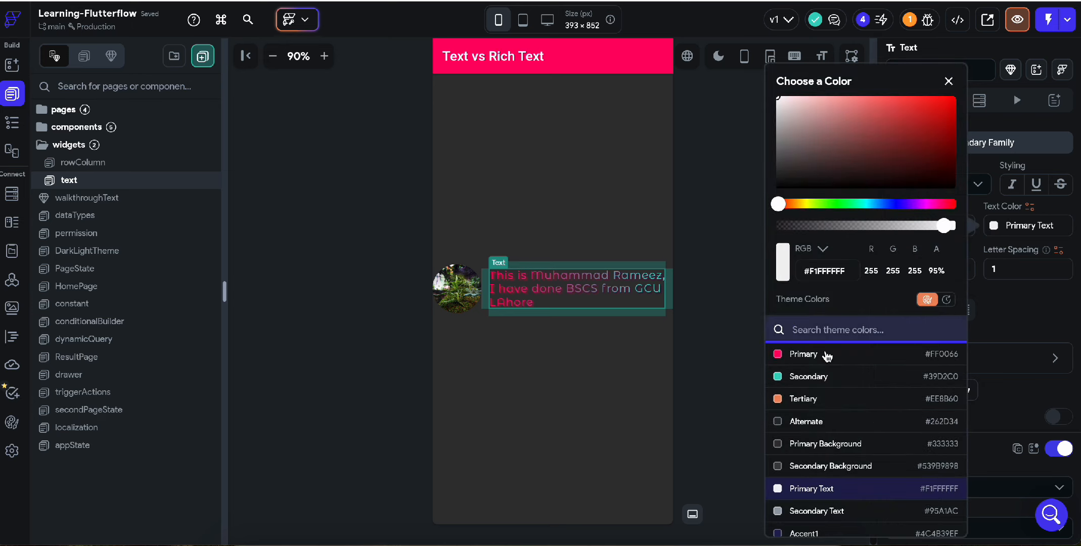
click(803, 424)
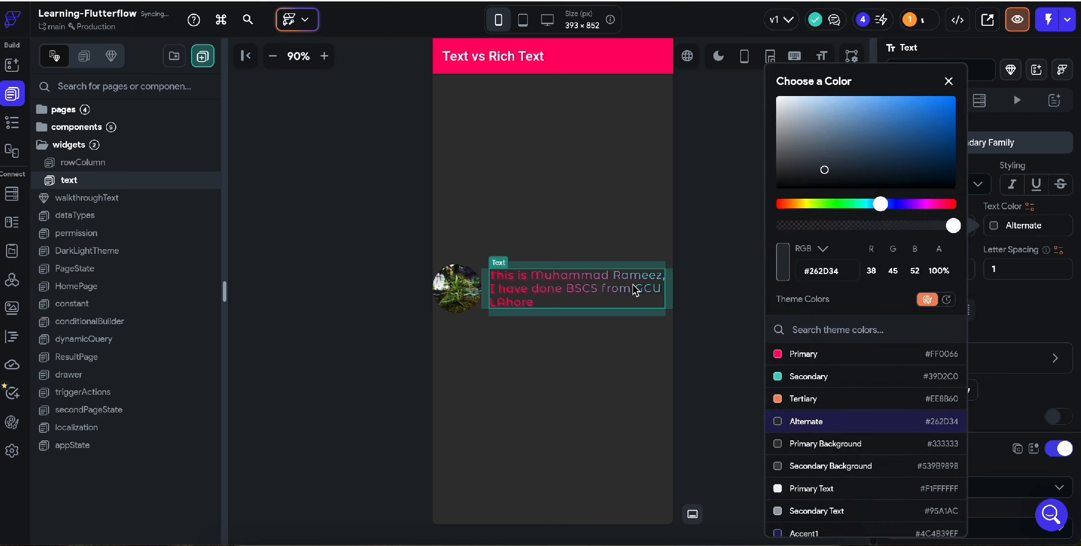
click(709, 324)
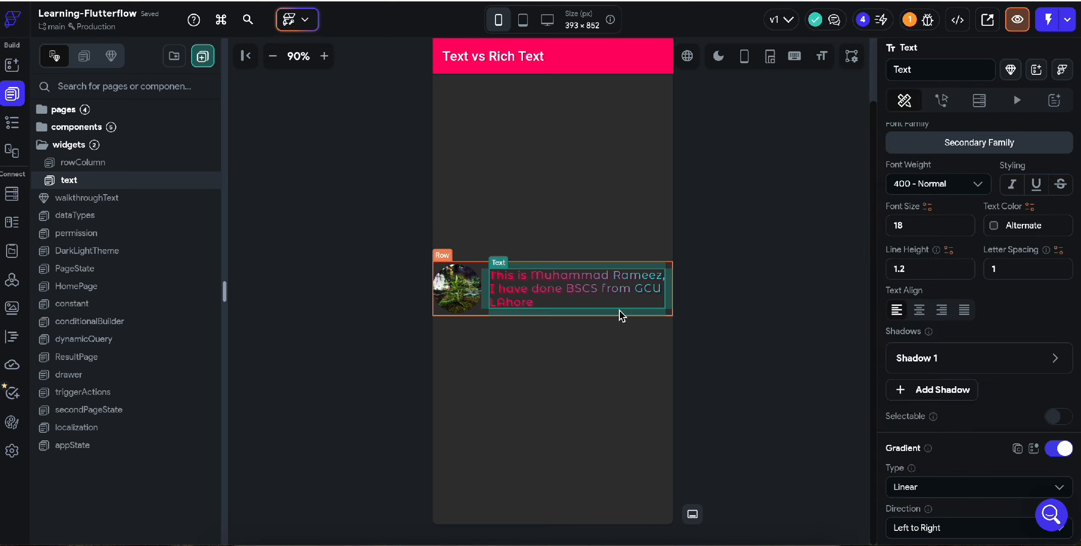
Try the Bottom to Top and Right to Left gradient directions on the text and restore Left to Right.
scroll(1002, 433, down, 5)
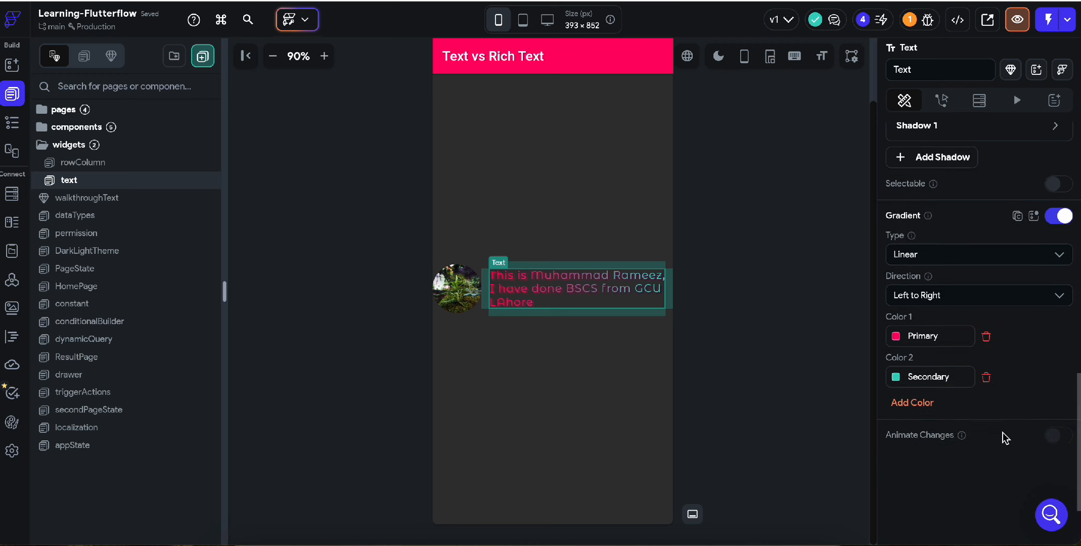
click(896, 337)
click(1054, 338)
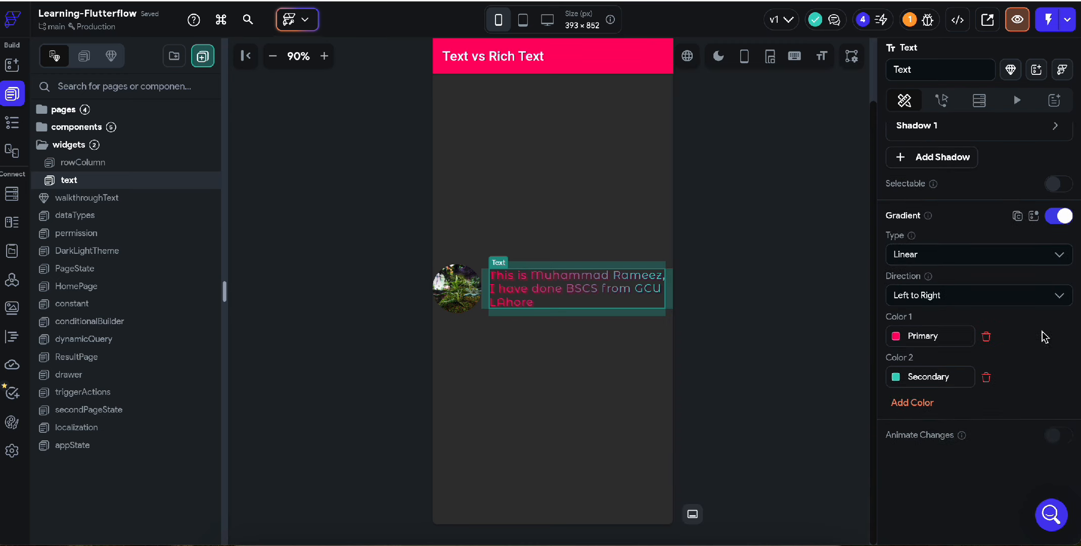
click(918, 298)
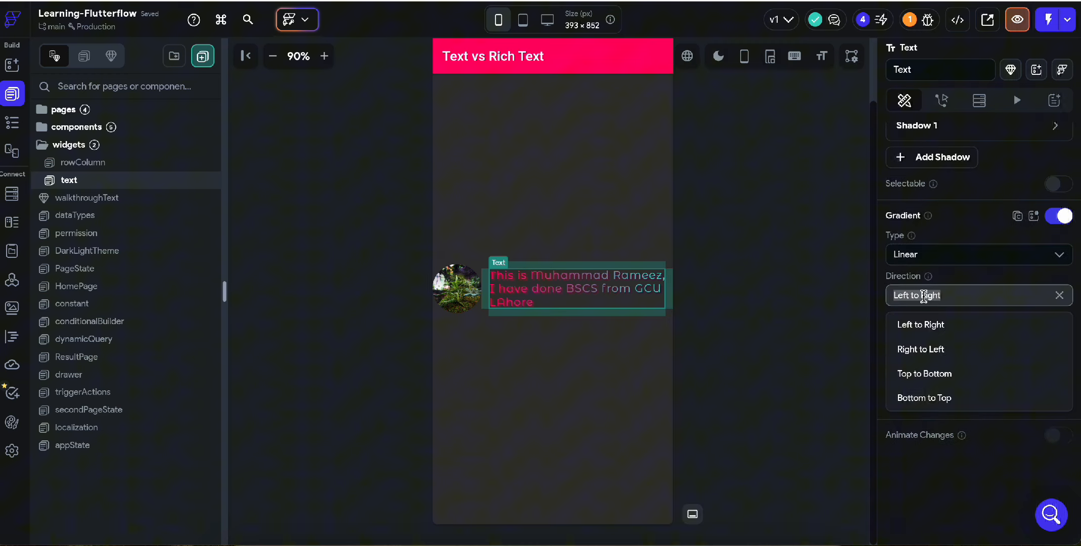
click(930, 399)
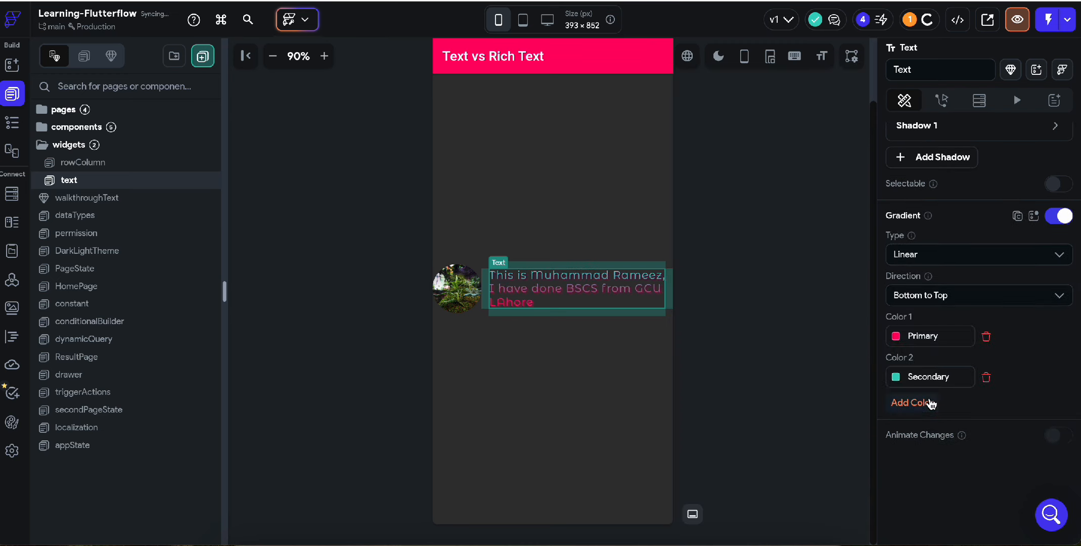
click(946, 301)
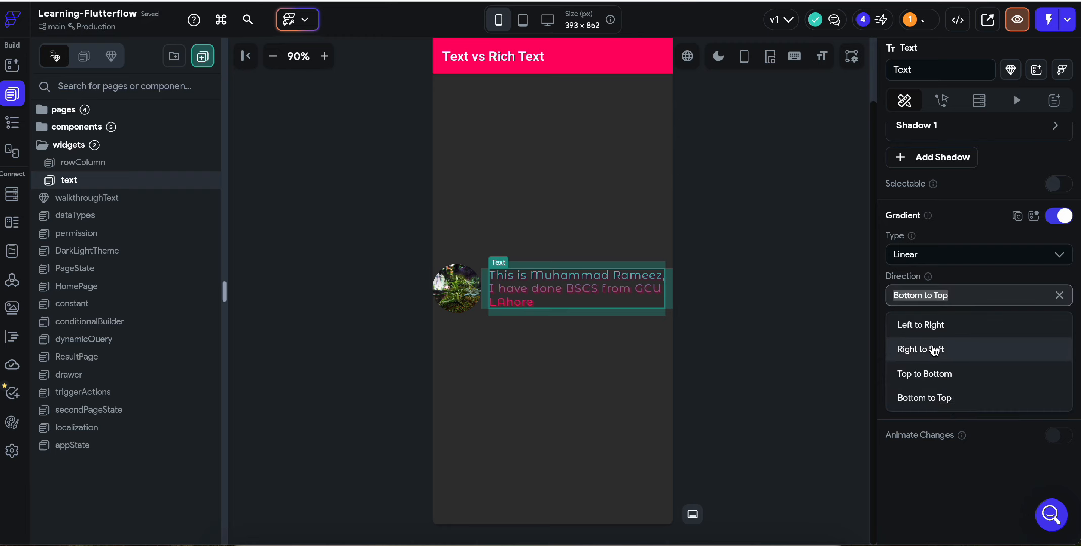
click(933, 349)
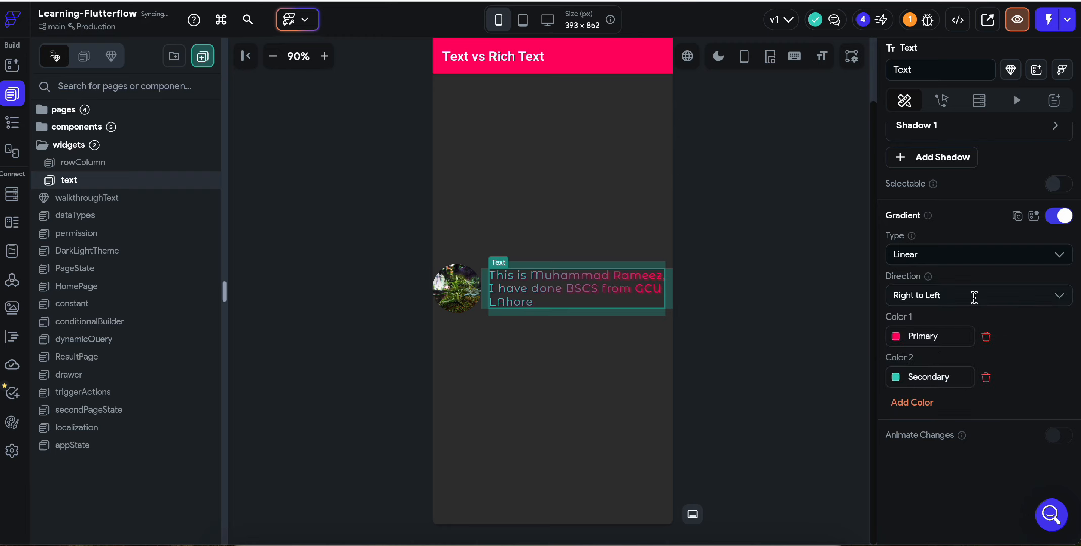
click(905, 295)
click(945, 324)
Make the text gradient Radial, trying radii of 10, 5 and 4 before using 2, and add a third gradient color.
click(924, 255)
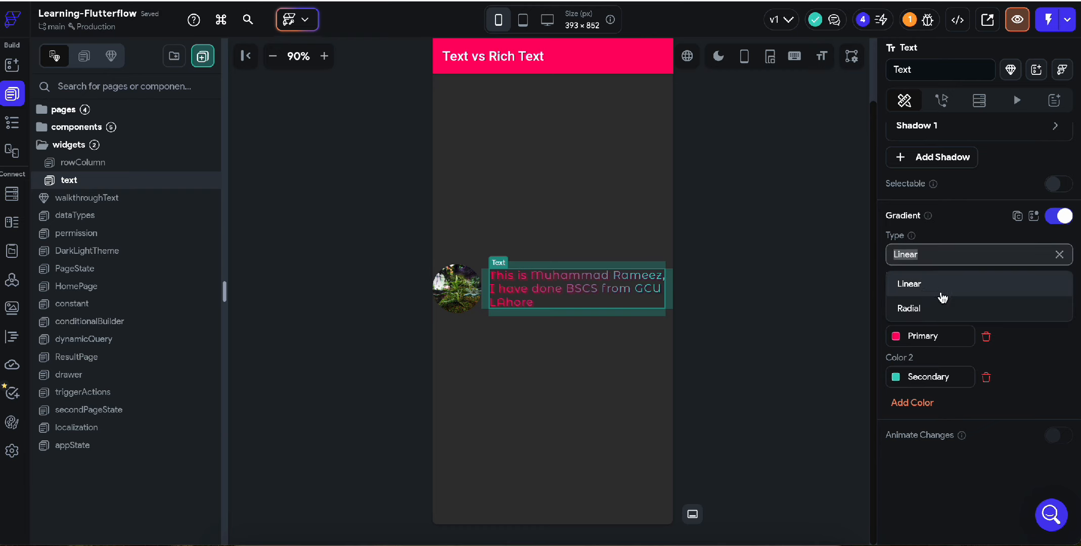
click(942, 315)
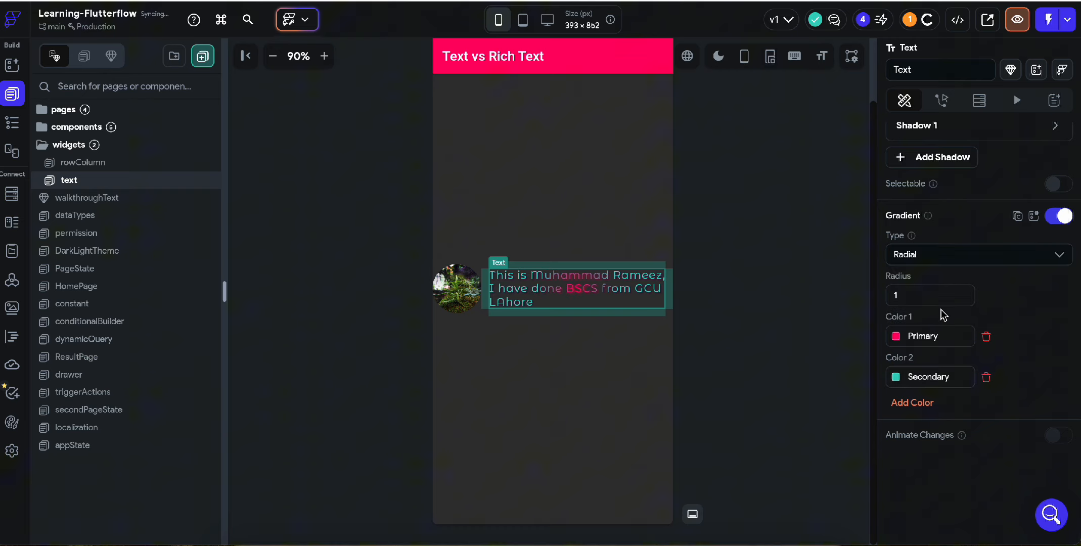
click(912, 295)
text(0)
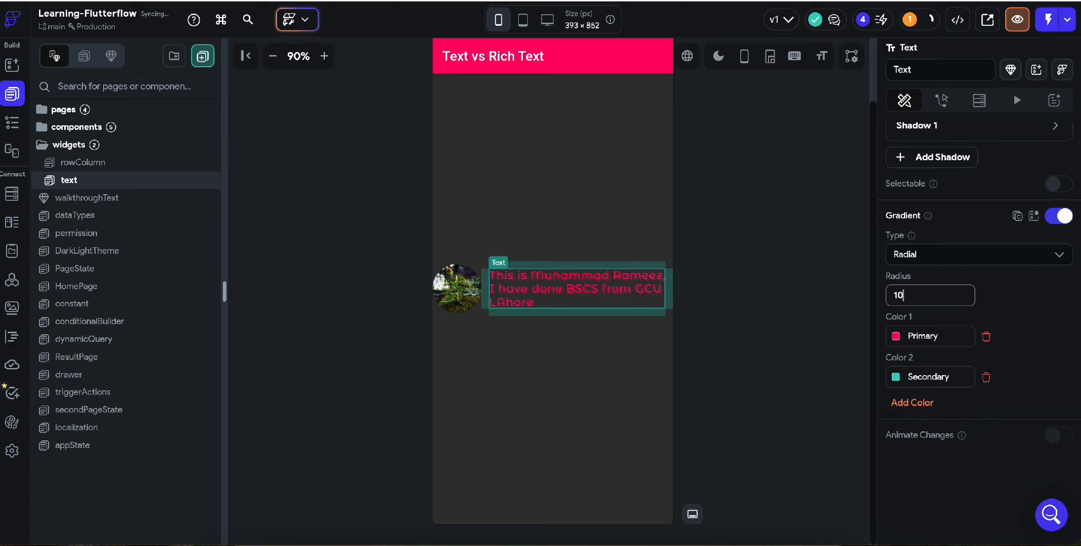
key(BackSpace)
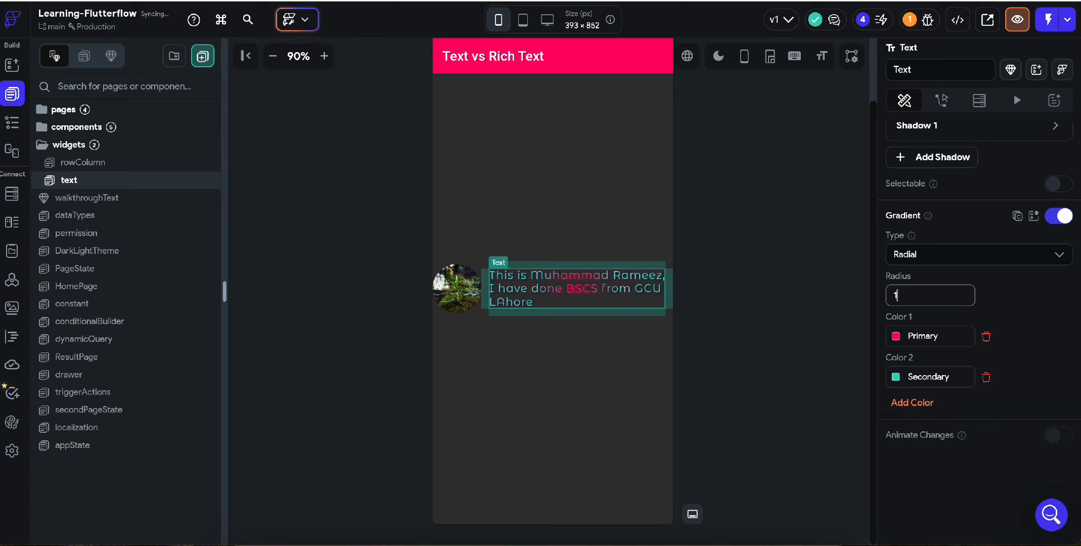
text(5)
text(4)
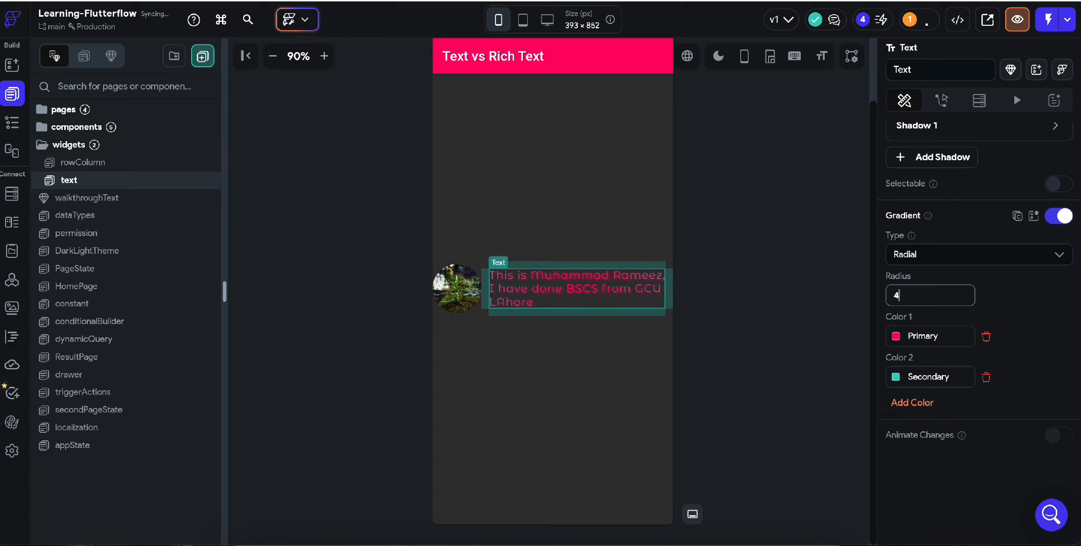
text(2)
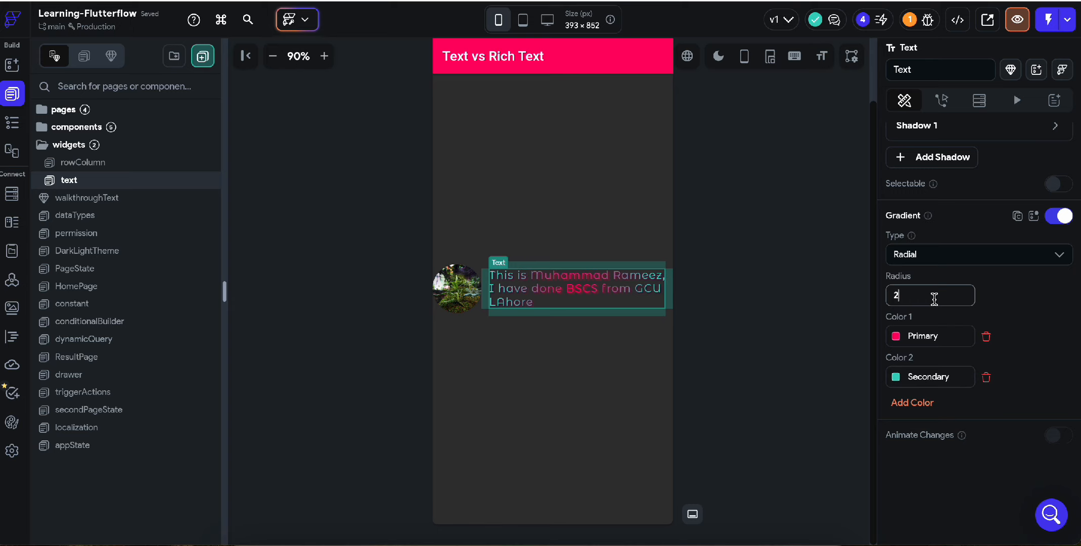
click(909, 403)
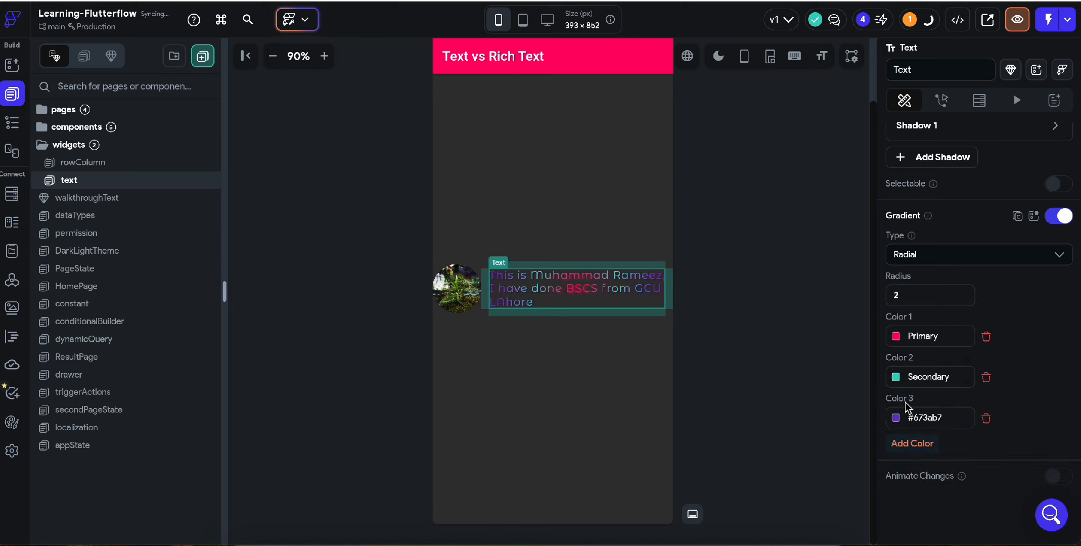
Disable the introduction text's gradient and set its text color to the Primary Text theme color.
click(1059, 216)
scroll(1015, 311, up, 5)
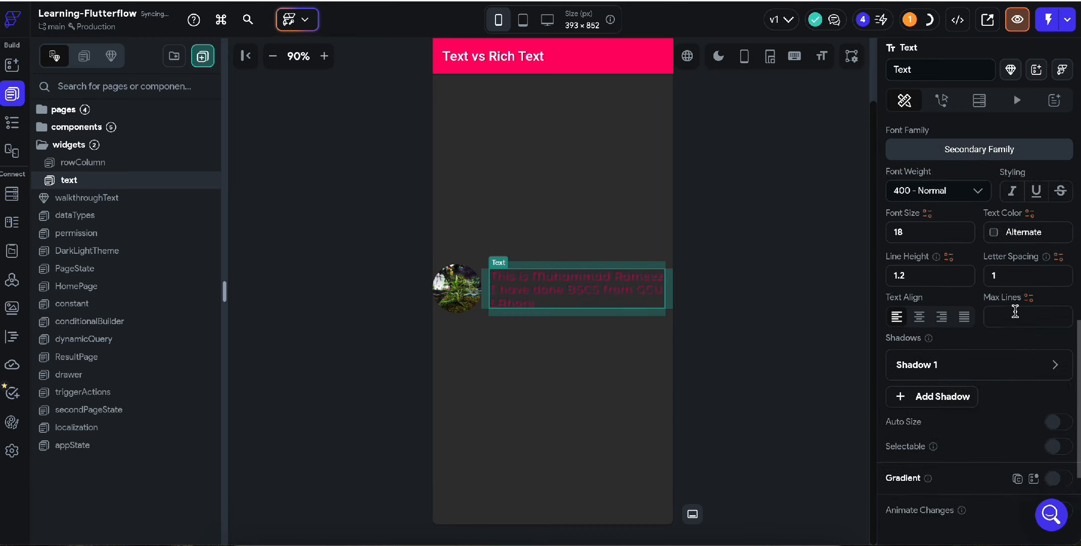
click(992, 333)
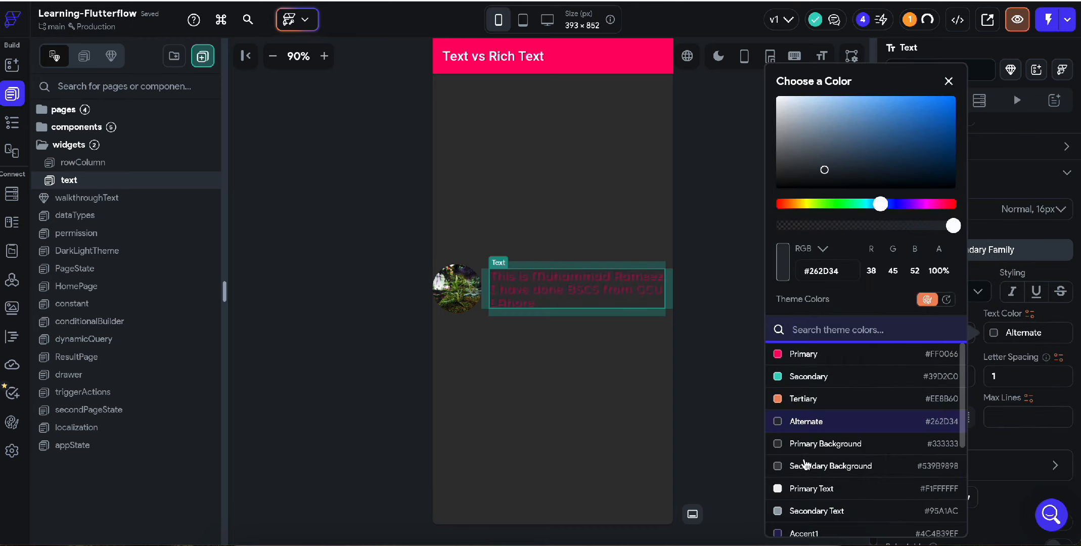
click(811, 488)
Enable Animate Changes for the introduction text and set the animation duration to 1140 ms.
scroll(1044, 425, down, 5)
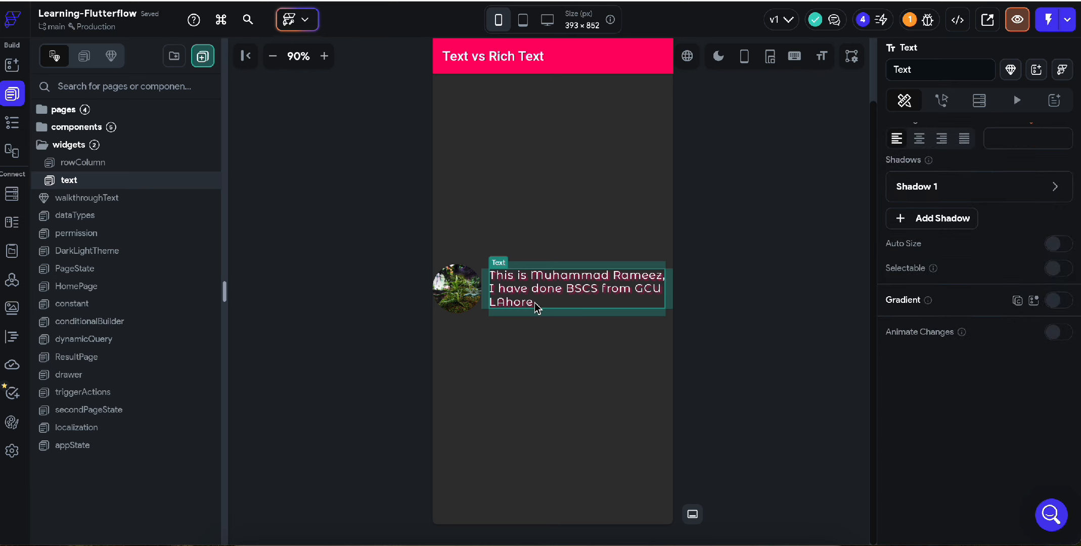
click(1062, 332)
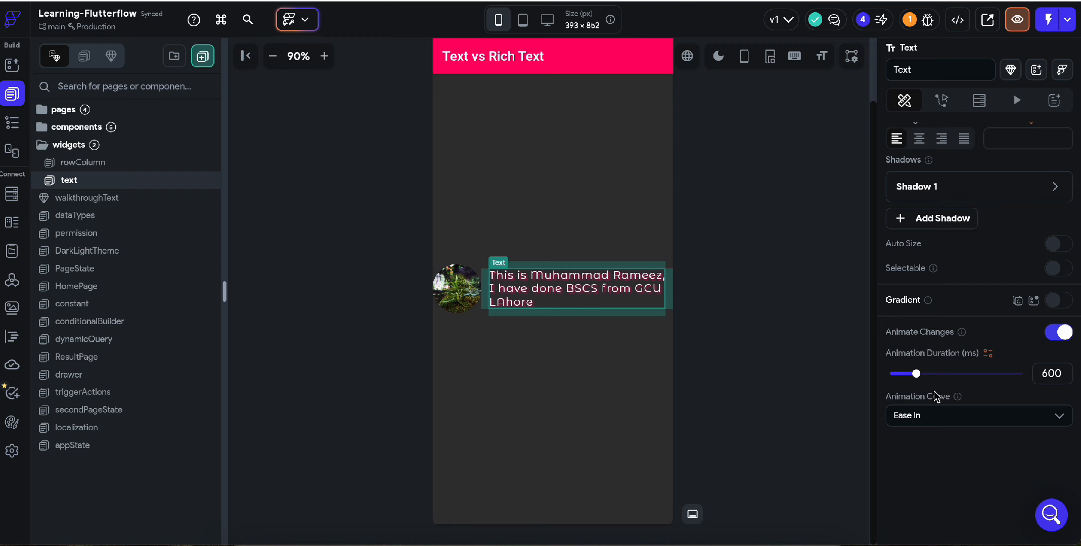
click(464, 291)
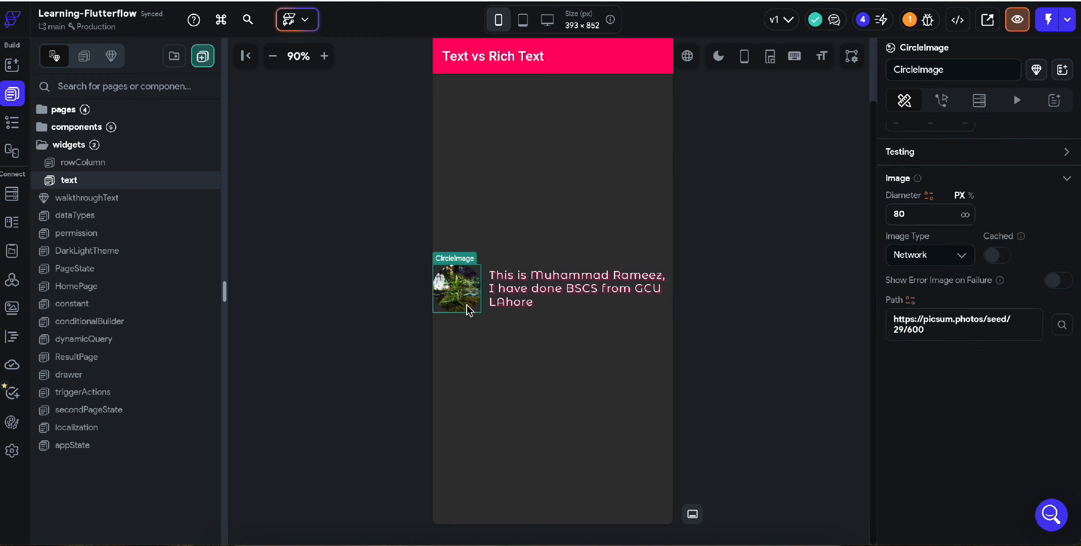
click(551, 303)
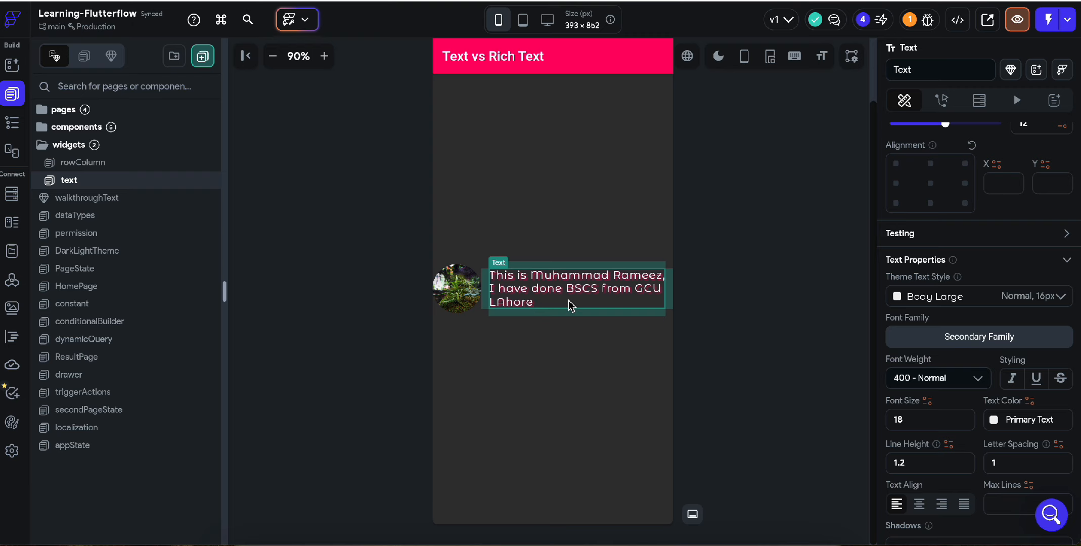
scroll(941, 353, down, 8)
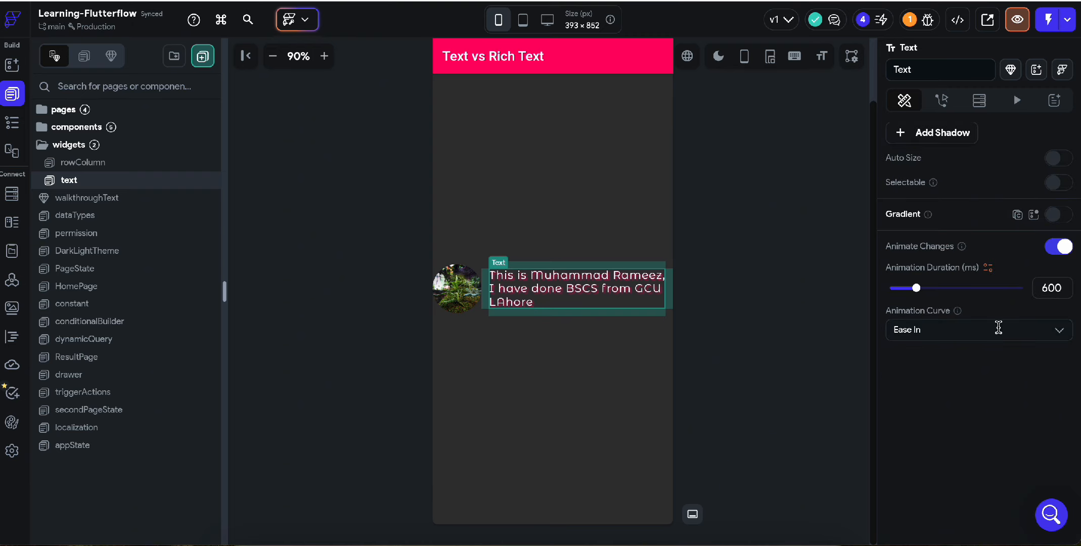
drag(917, 290, 940, 290)
Review the available animation curves for the introduction text and switch Animate Changes off.
click(939, 329)
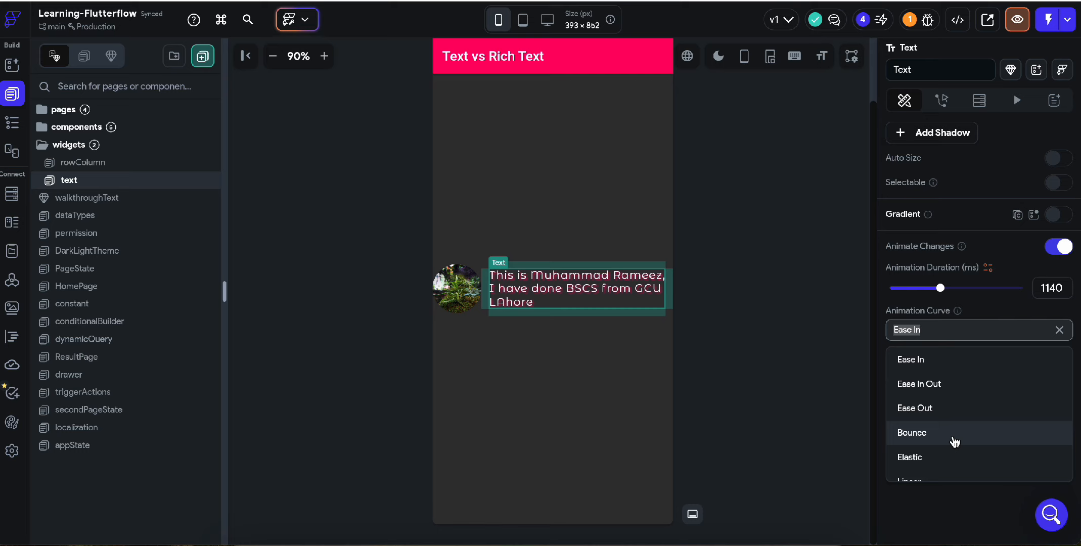
scroll(954, 441, down, 2)
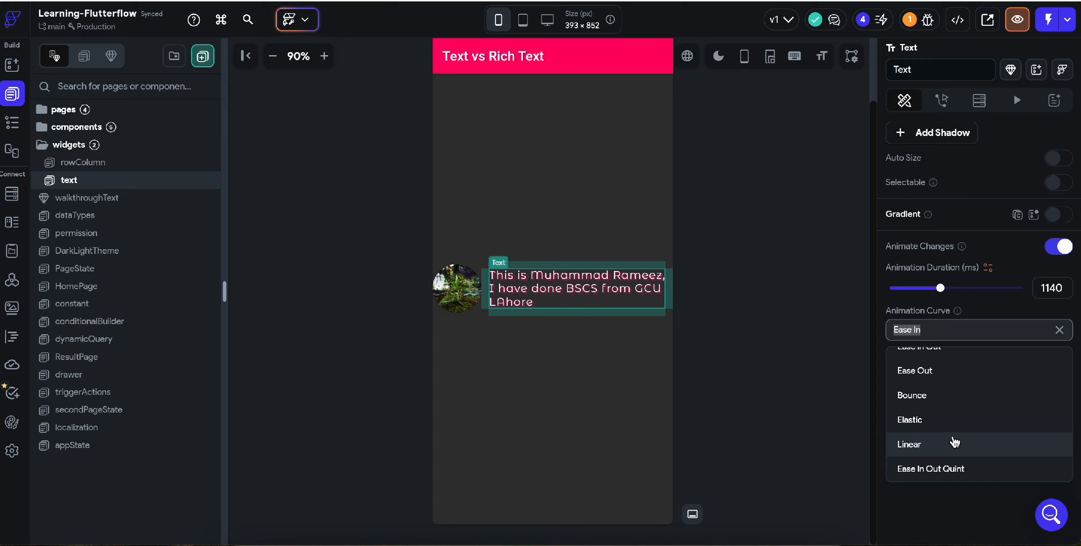
scroll(955, 442, up, 2)
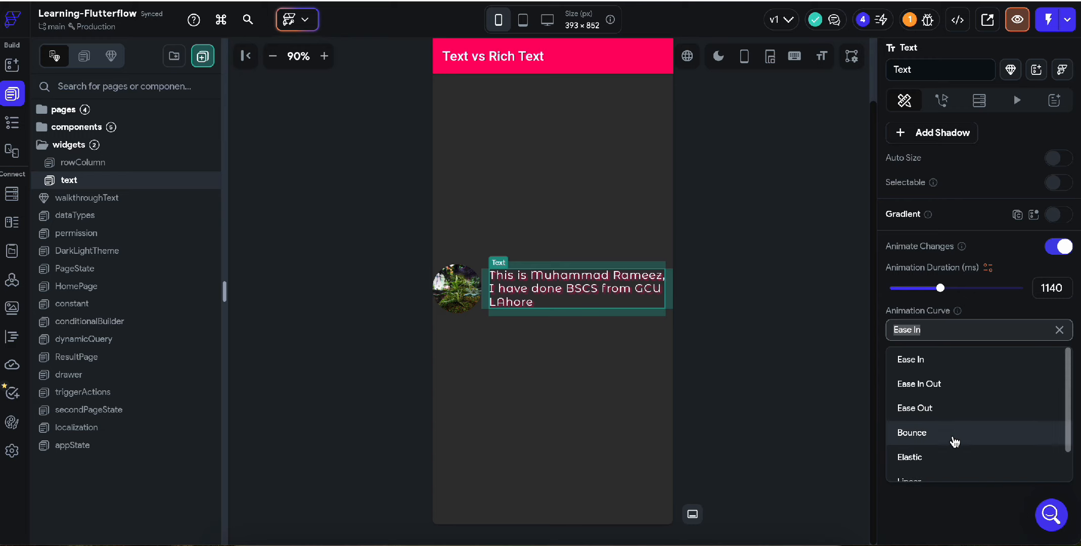
scroll(955, 441, down, 2)
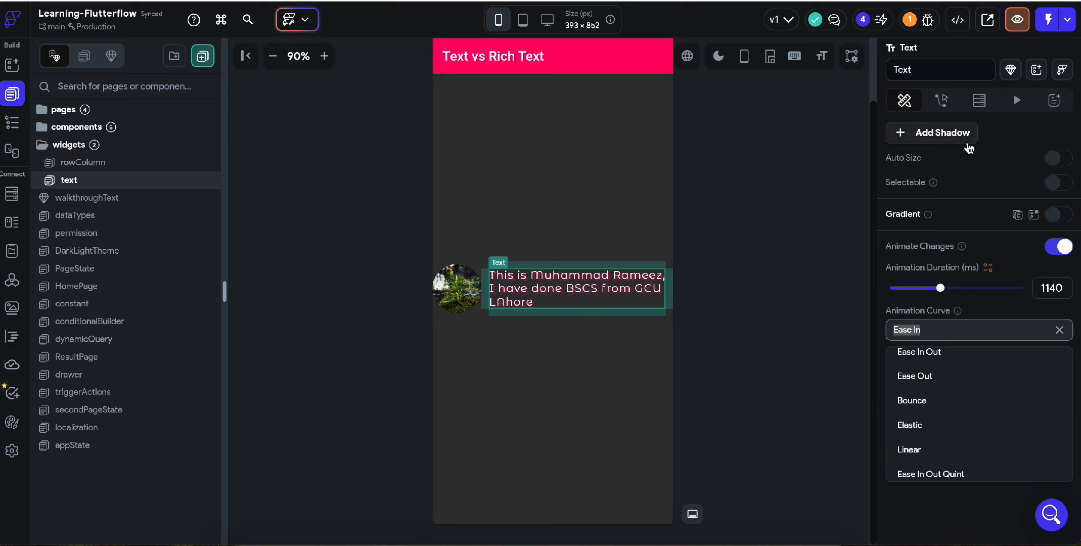
click(1058, 246)
scroll(986, 205, up, 10)
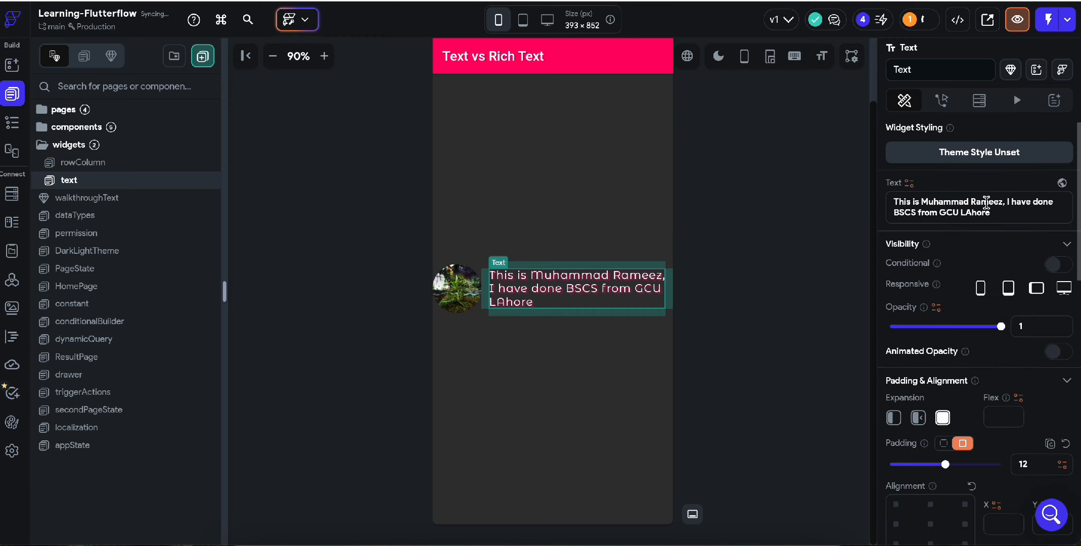
scroll(971, 362, down, 2)
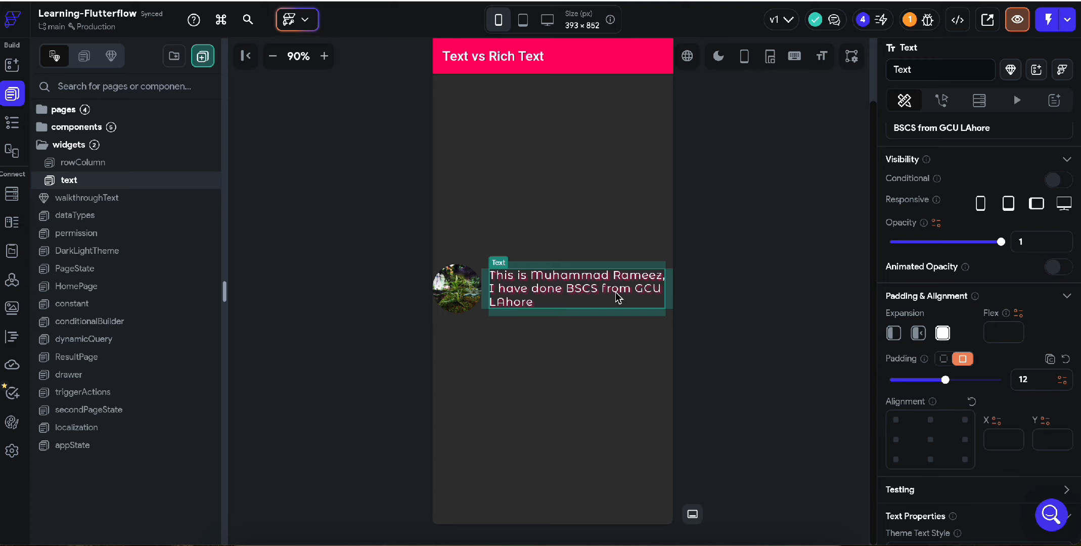
click(676, 274)
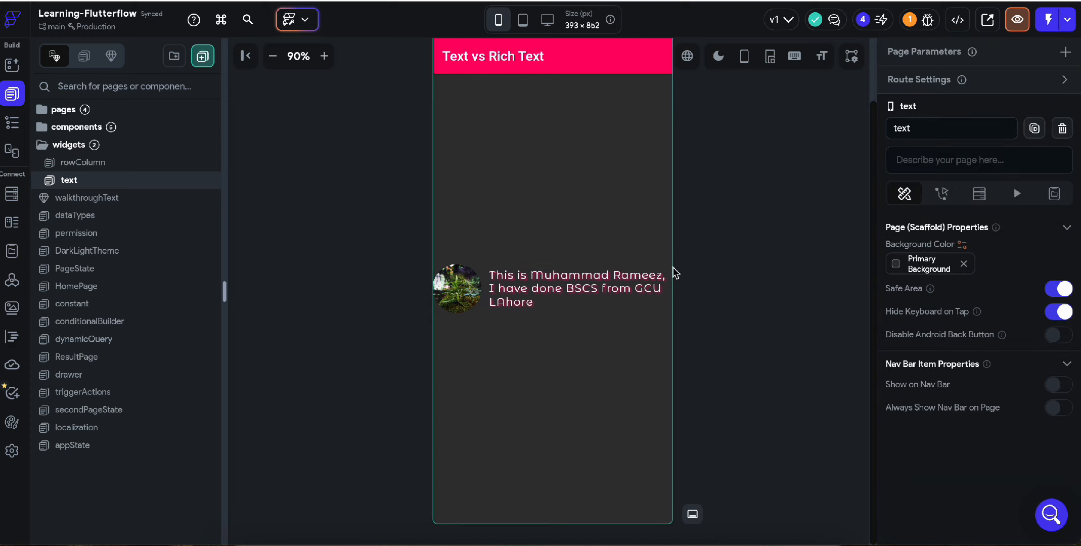
click(617, 281)
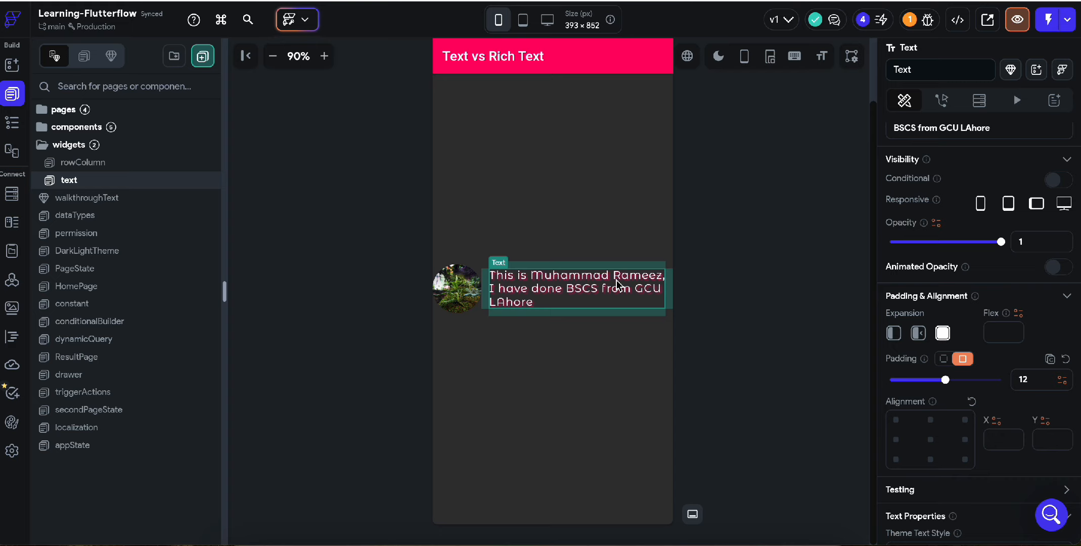
Delete the shadow from the introduction text.
scroll(1005, 404, down, 10)
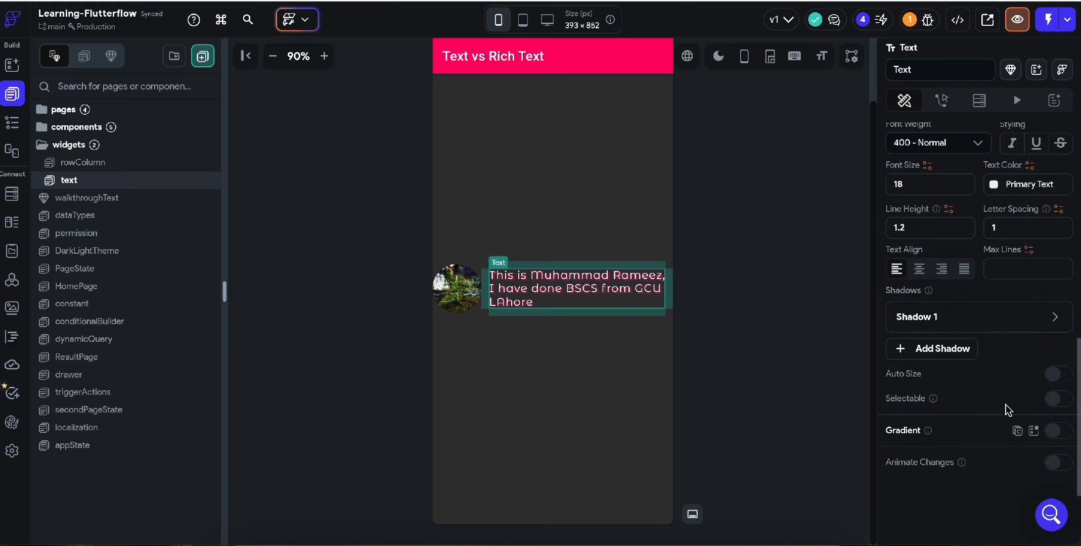
scroll(1006, 404, down, 1)
click(1024, 296)
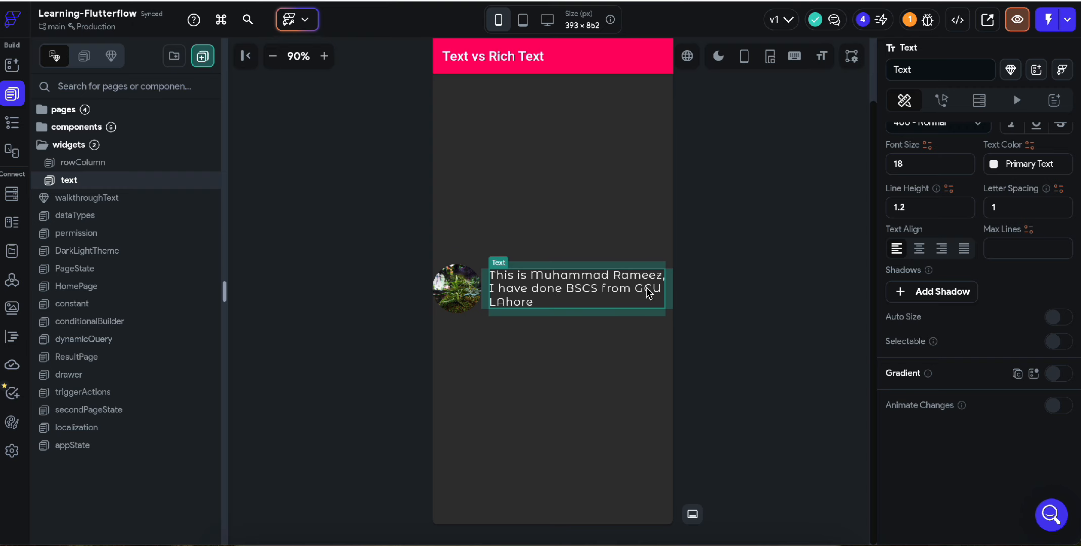
Replace the introduction Text widget beside the image with a RichText widget.
right_click(558, 290)
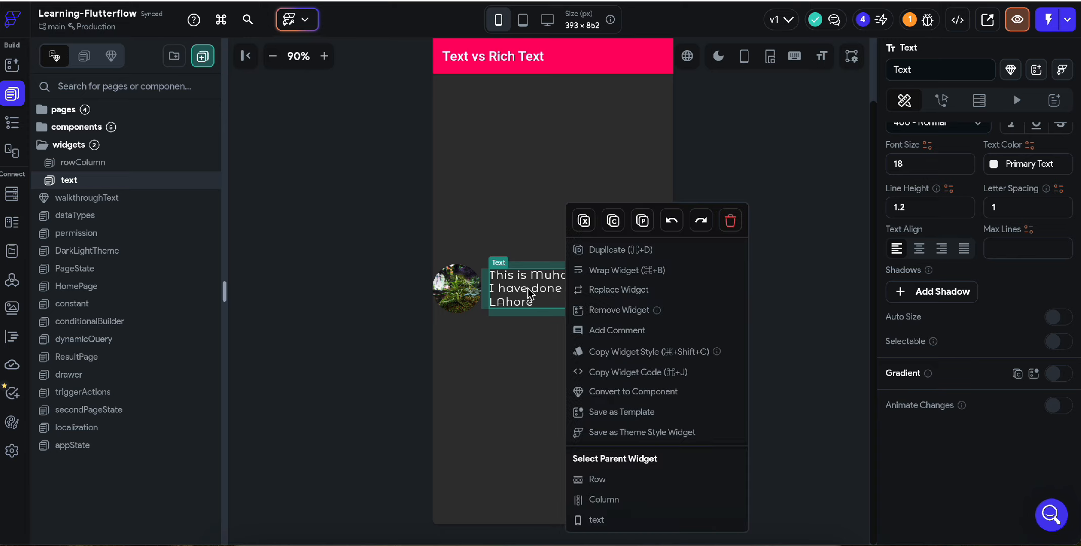
click(615, 289)
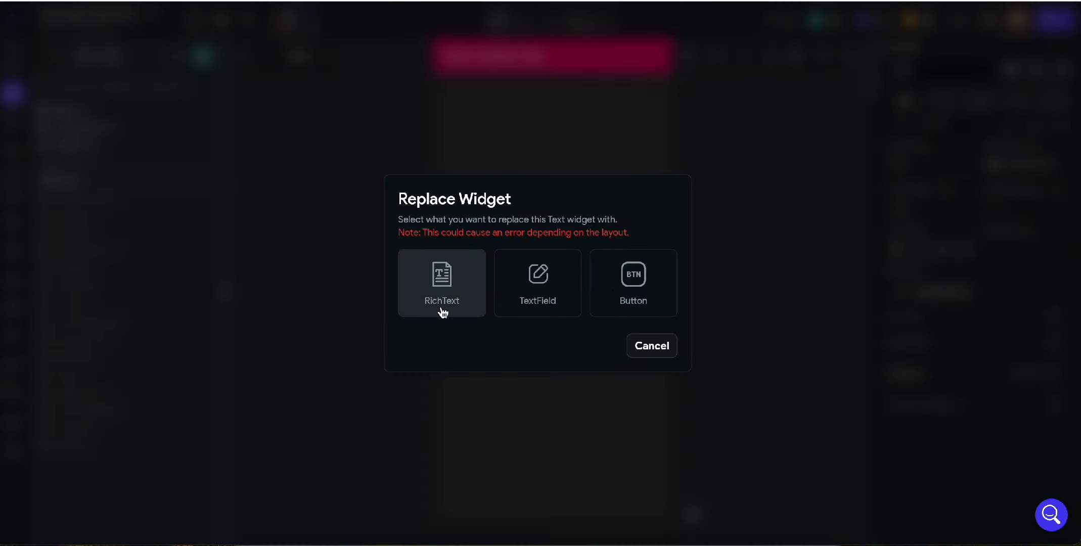
click(442, 295)
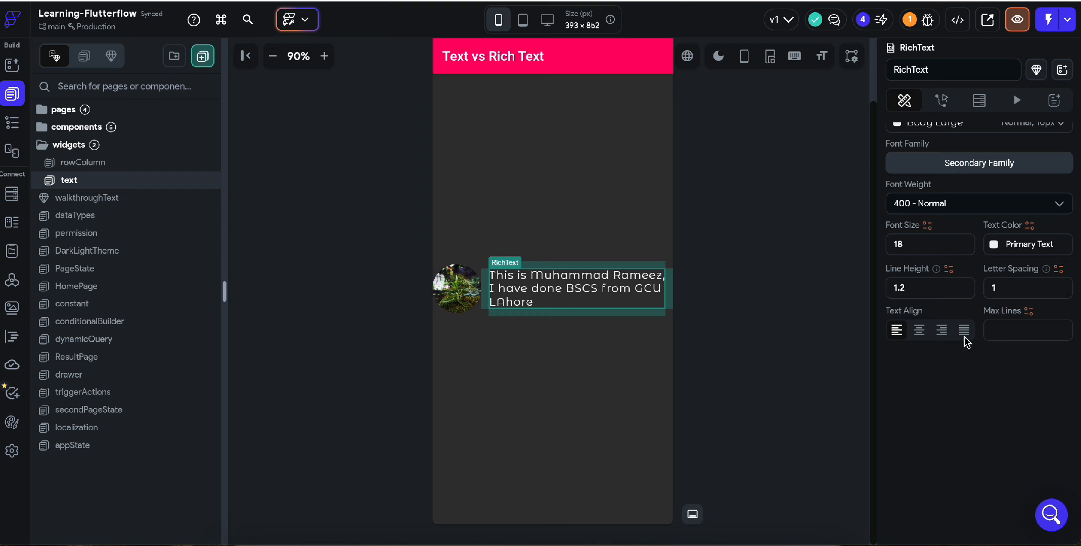
Try a second TextSpan reading "kjhaskdasd" in the RichText and delete that span.
scroll(923, 245, up, 2)
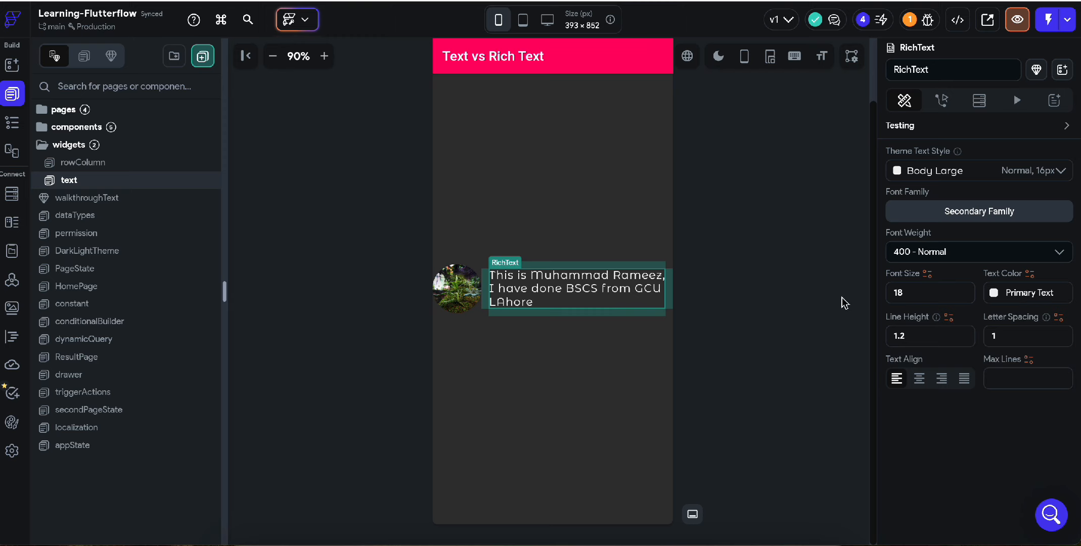
scroll(1042, 290, up, 10)
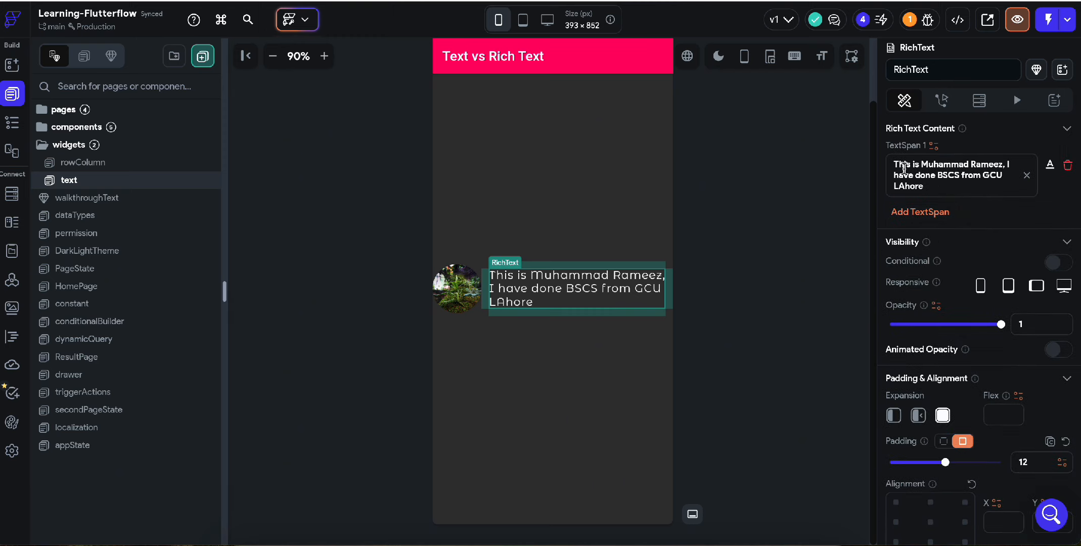
drag(904, 169, 958, 190)
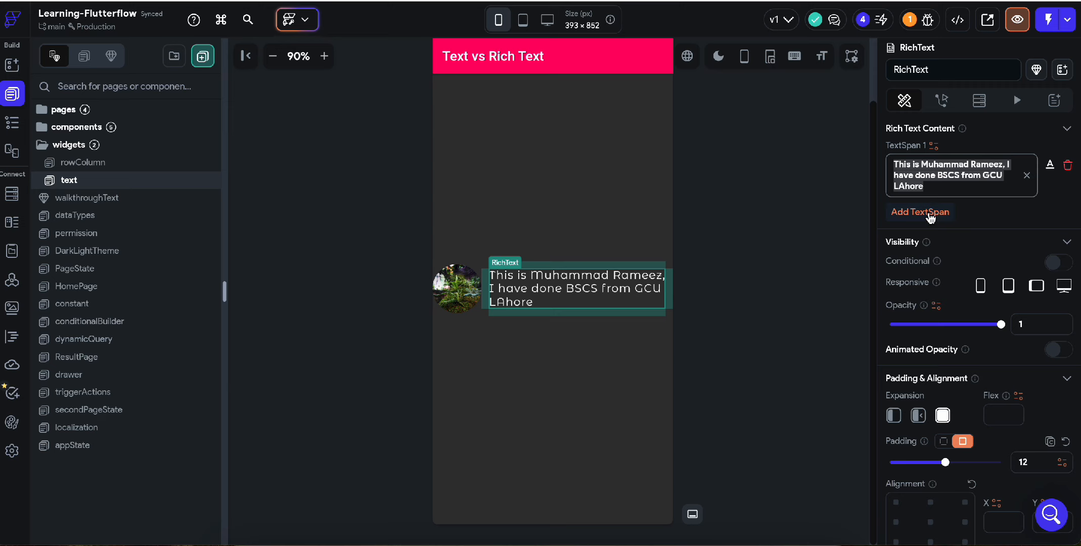
click(928, 214)
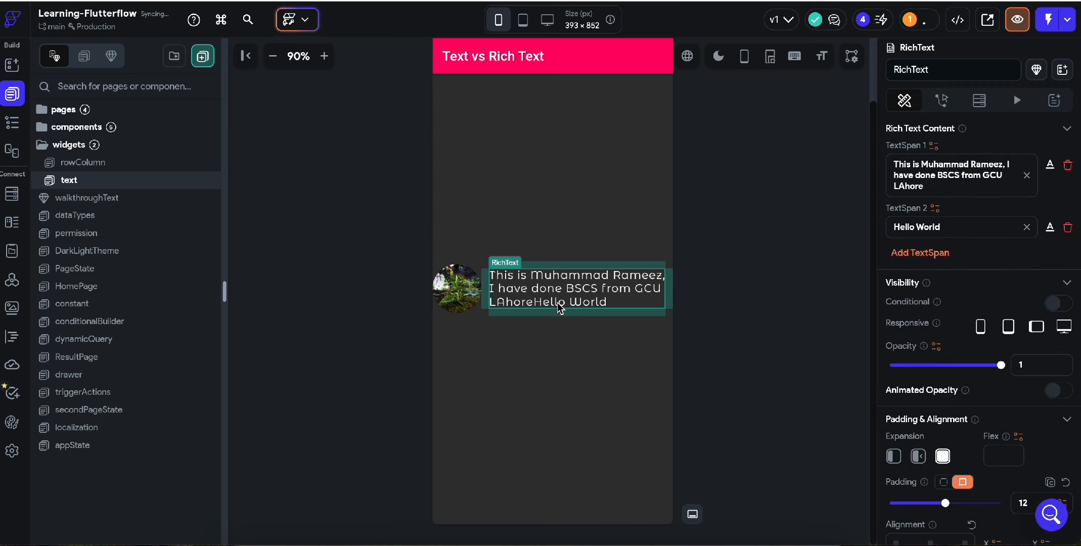
drag(943, 227, 854, 232)
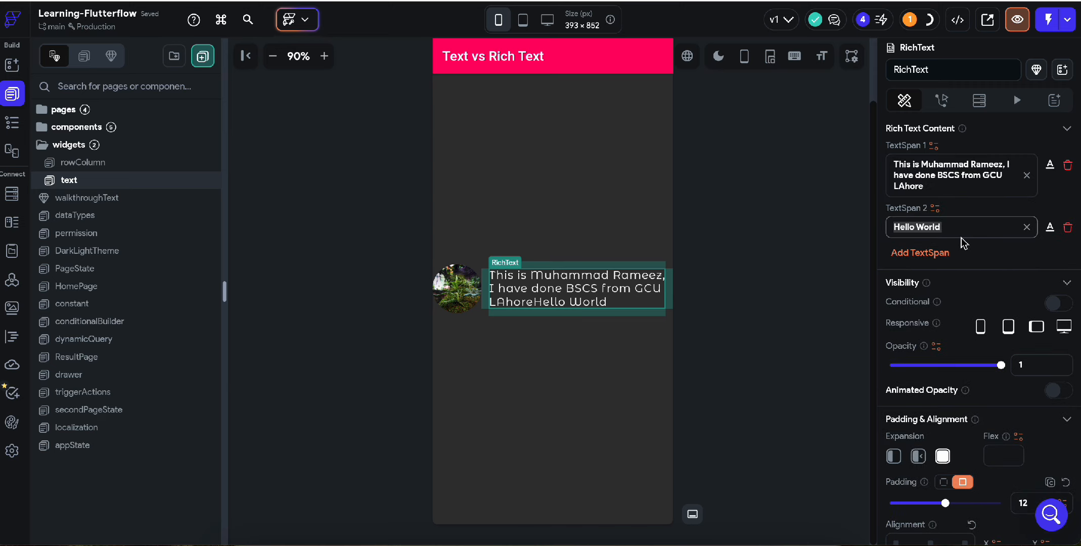
key(BackSpace)
text(kjhaskdasd)
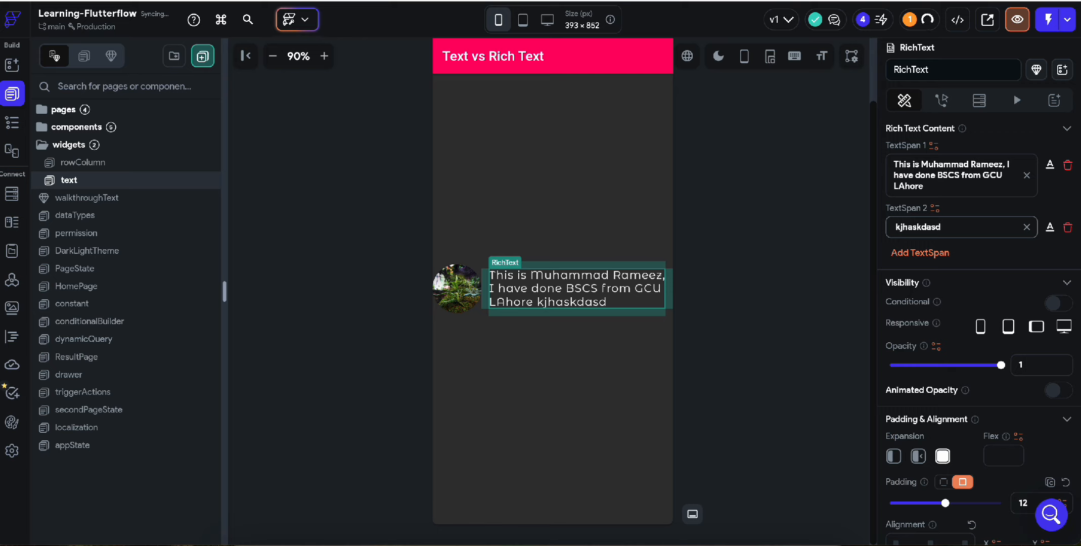
click(1068, 228)
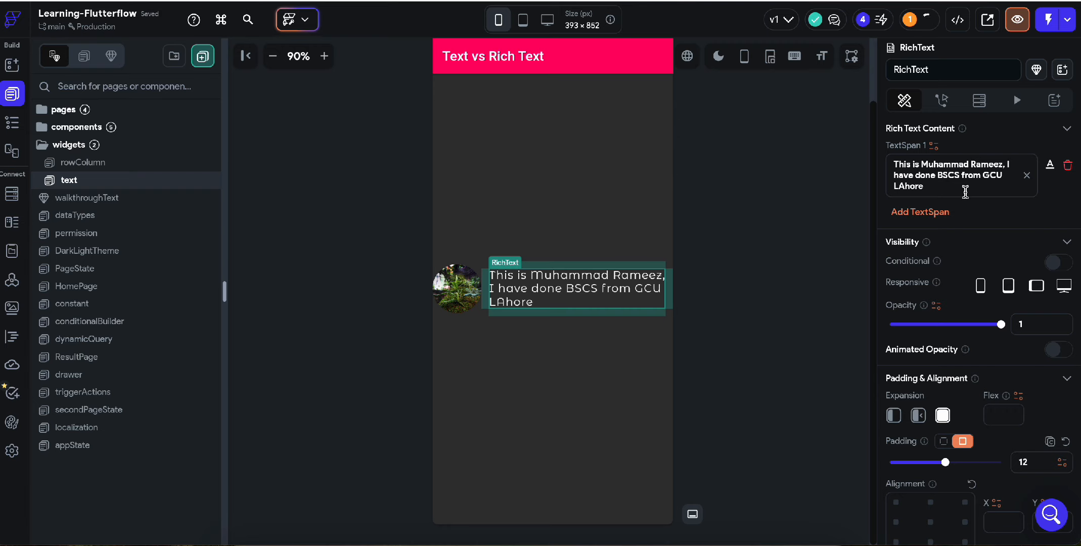
Shorten TextSpan 1 to "This is" and move the rest of the sentence into a new TextSpan 2.
drag(936, 187, 923, 167)
key(ctrl+c)
key(BackSpace)
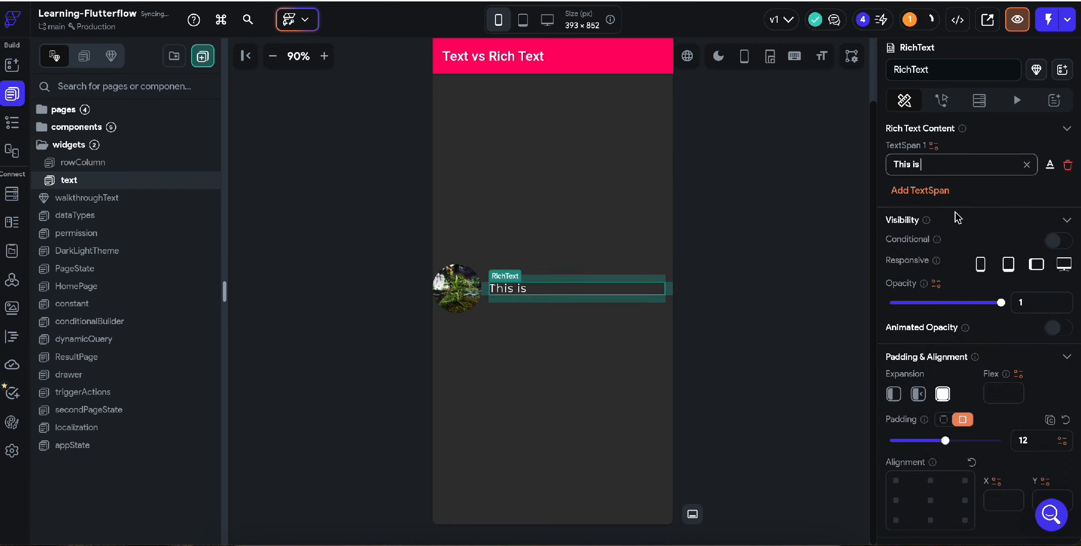
click(924, 197)
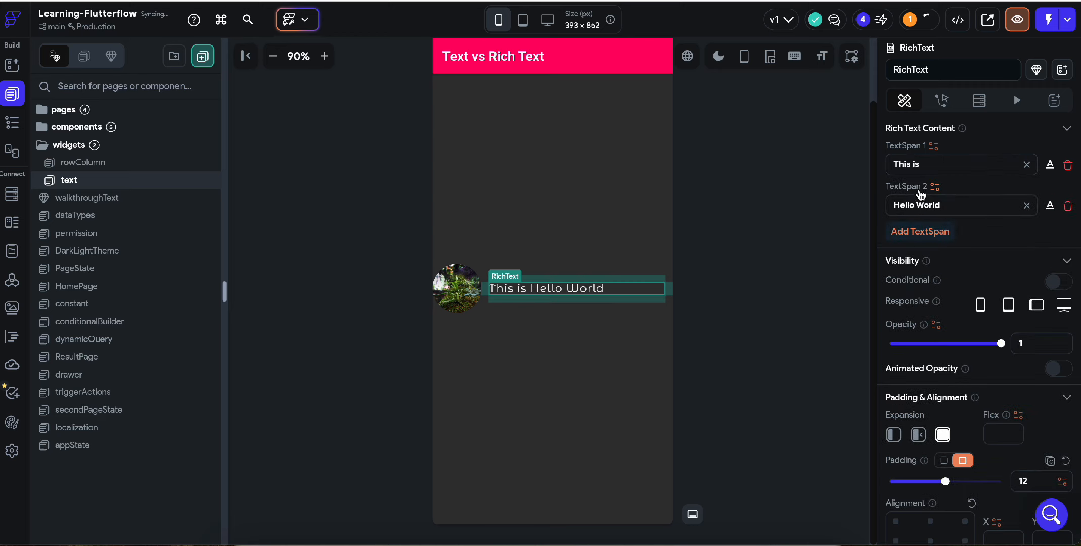
double_click(925, 207)
key(ctrl+a)
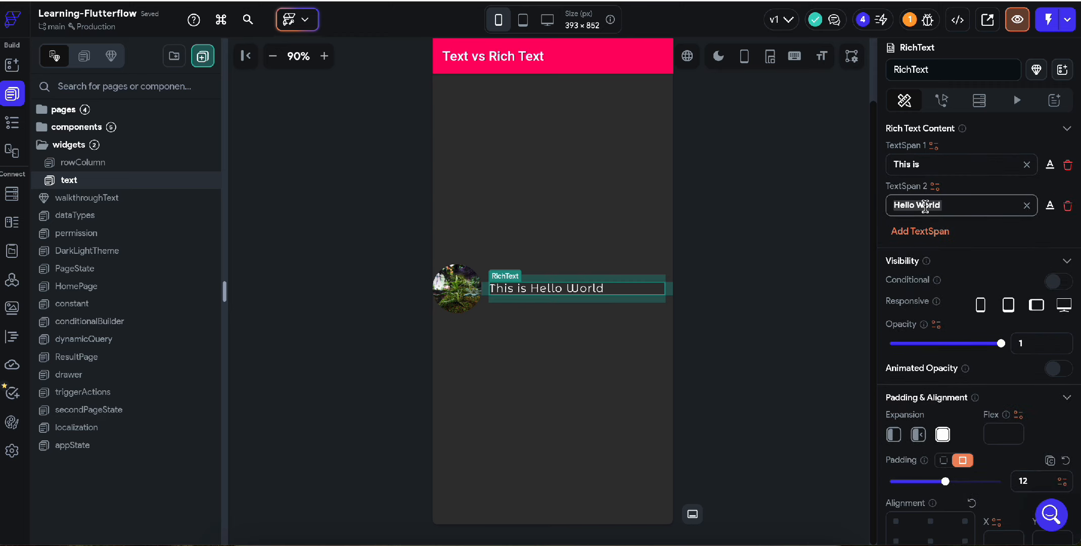
key(ctrl+v)
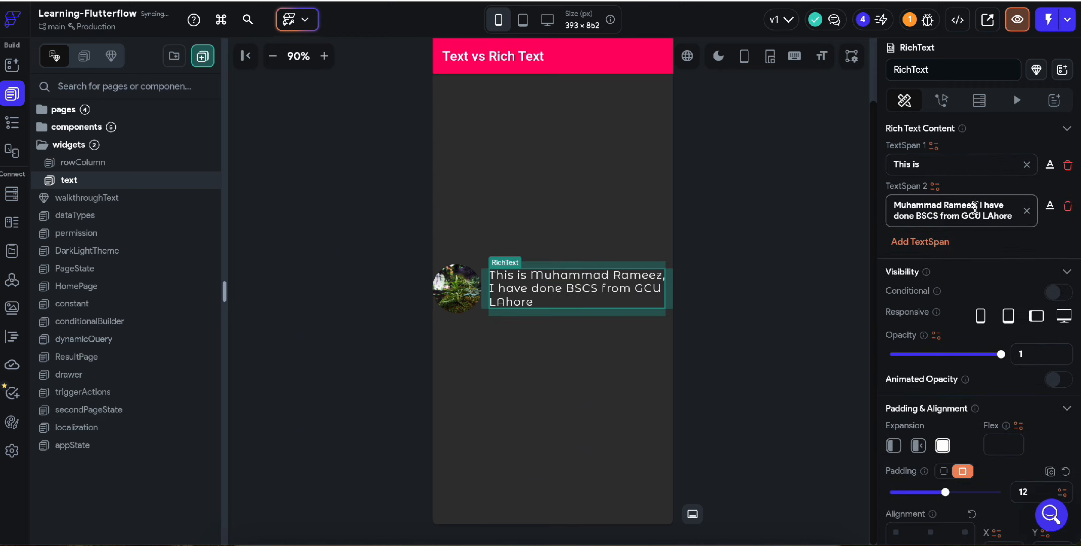
Keep only the person's name in TextSpan 2 and move ", I have done BSCS from GCU LAhore" into a new TextSpan 3.
drag(974, 207, 1021, 222)
key(ctrl+c)
key(BackSpace)
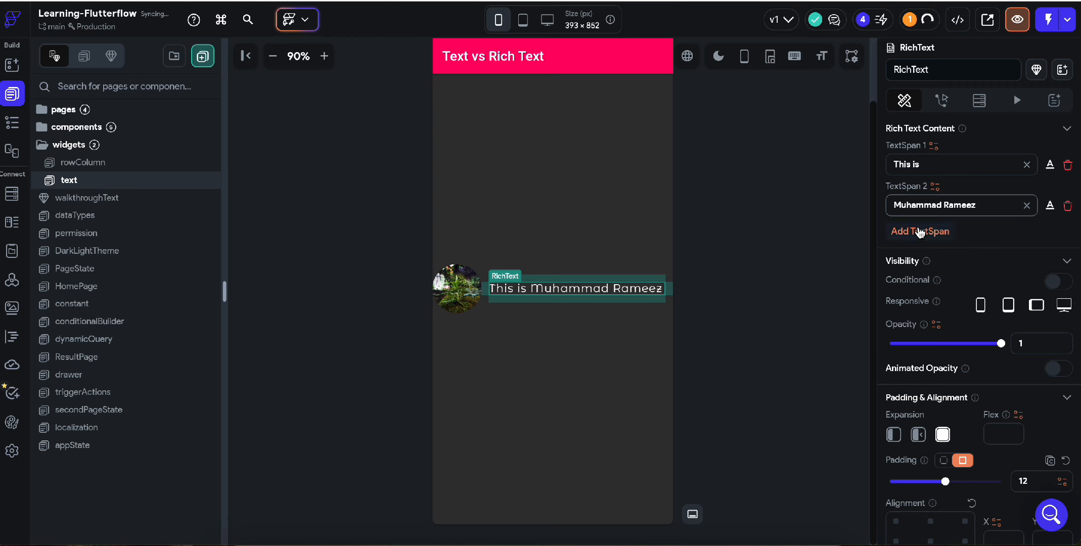
click(919, 231)
click(921, 247)
key(ctrl+a)
key(ctrl+v)
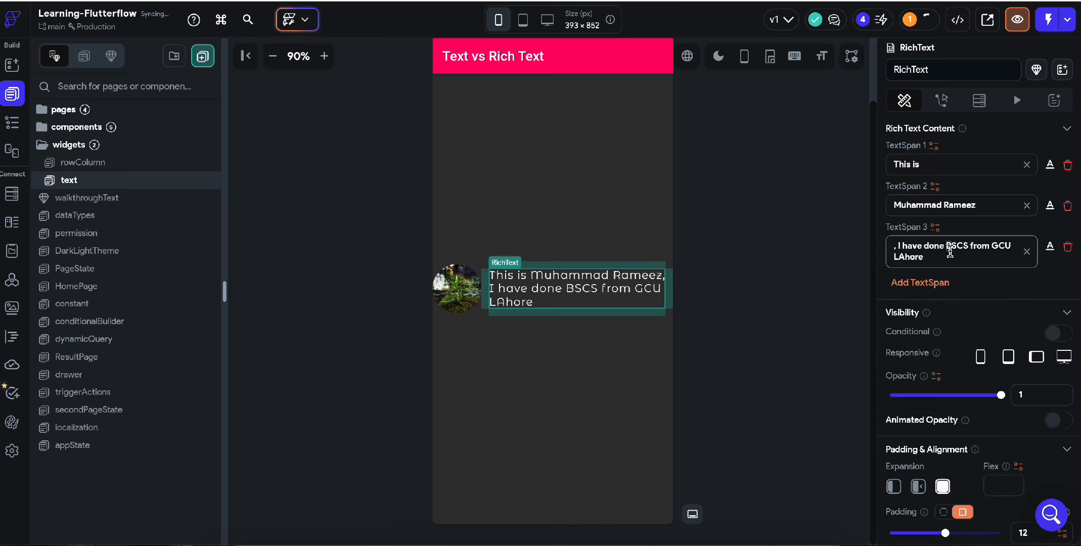
Shorten TextSpan 3 to ", I have done" and move "BSCS from GCU LAhore" into a new TextSpan 4.
drag(950, 251, 953, 267)
key(ctrl+c)
key(BackSpace)
click(918, 272)
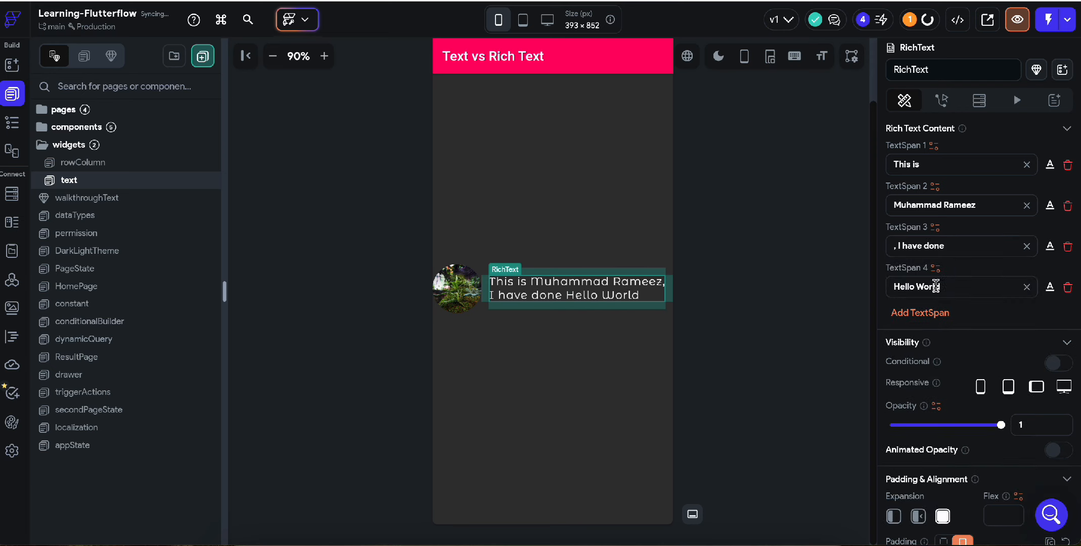
click(933, 286)
key(ctrl+a)
key(ctrl+v)
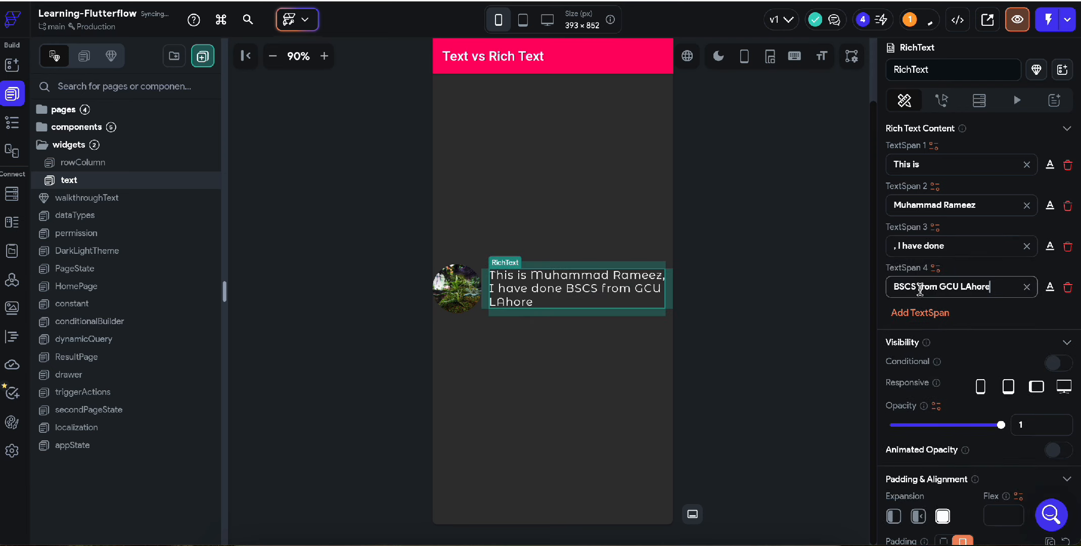
Shorten TextSpan 4 to "BSCS" and add a TextSpan 5 reading "from GCU LAhore".
drag(916, 287, 1009, 290)
key(BackSpace)
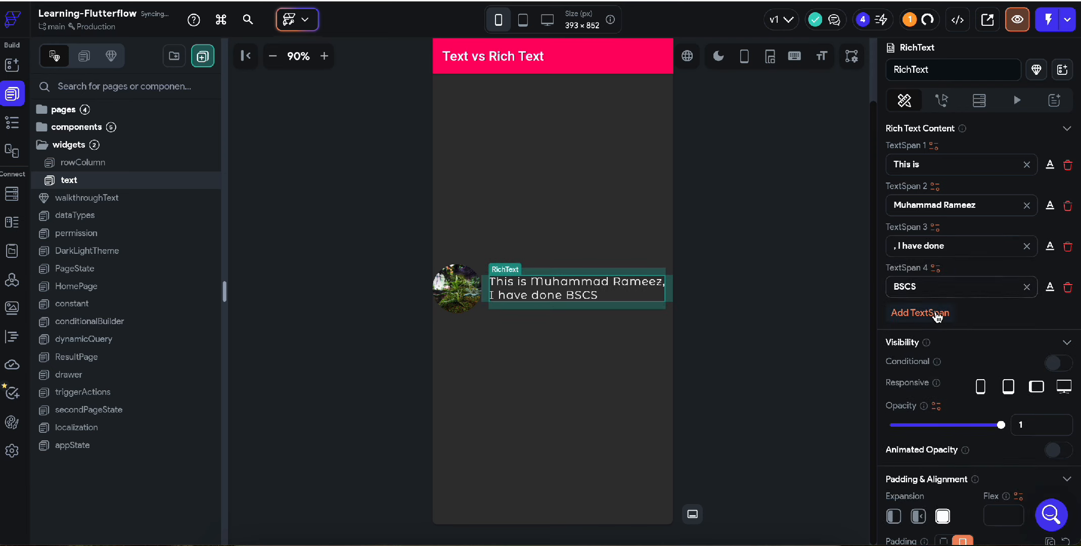
click(935, 313)
double_click(935, 327)
key(ctrl+a)
text(from GCU LAhore)
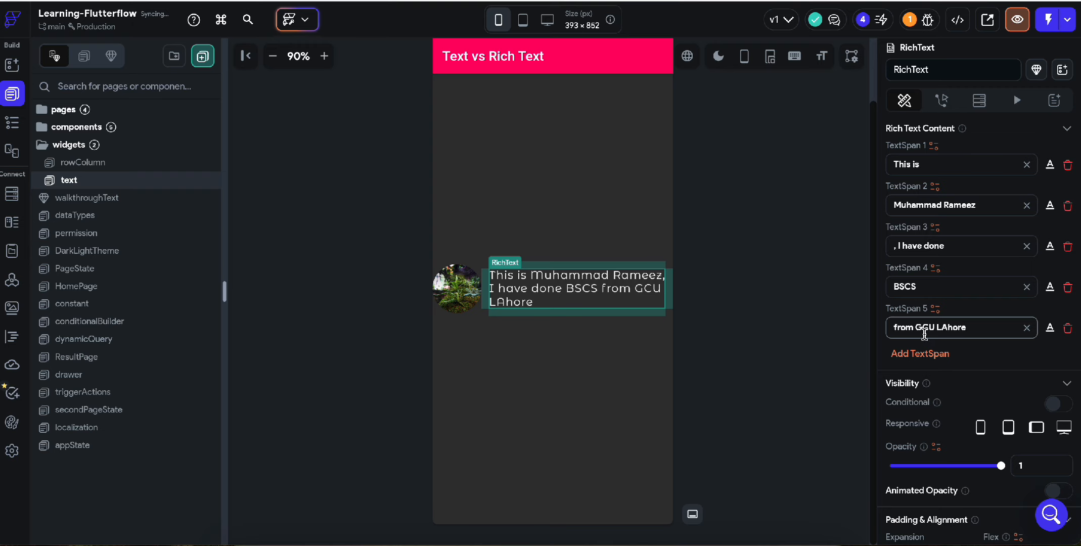
Shorten TextSpan 5 to "from" and add a TextSpan 6 reading "GCU LAhore".
drag(914, 328, 986, 333)
key(BackSpace)
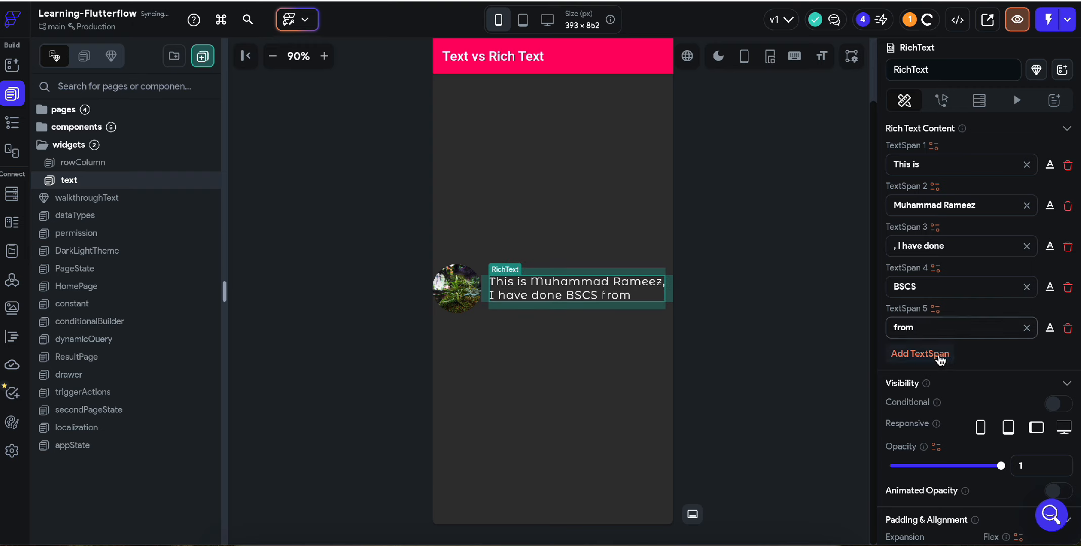
click(920, 353)
key(ctrl+a)
text(GCU LAhore)
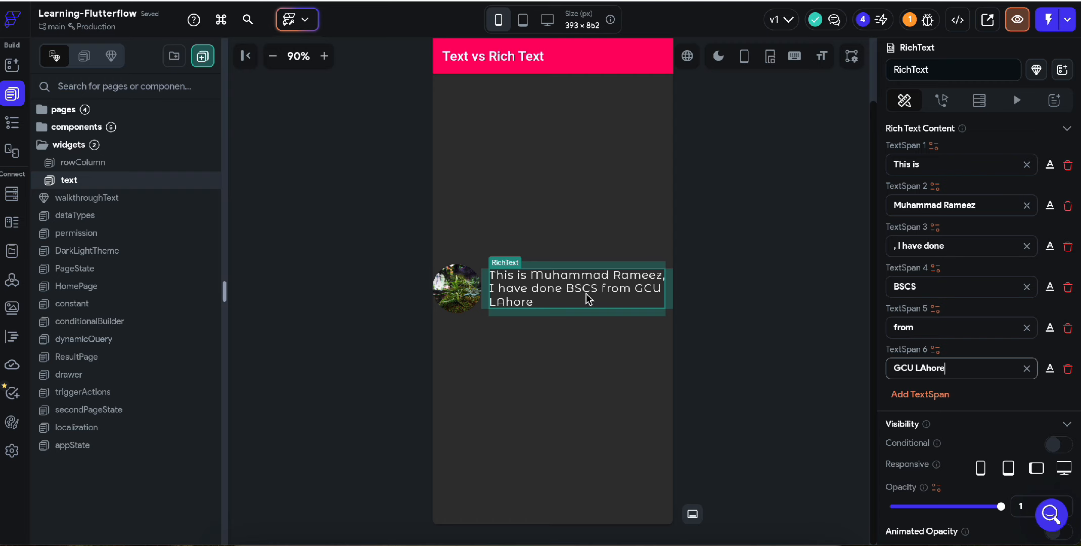
Set the font size of the whole RichText widget to 20.
scroll(981, 423, down, 6)
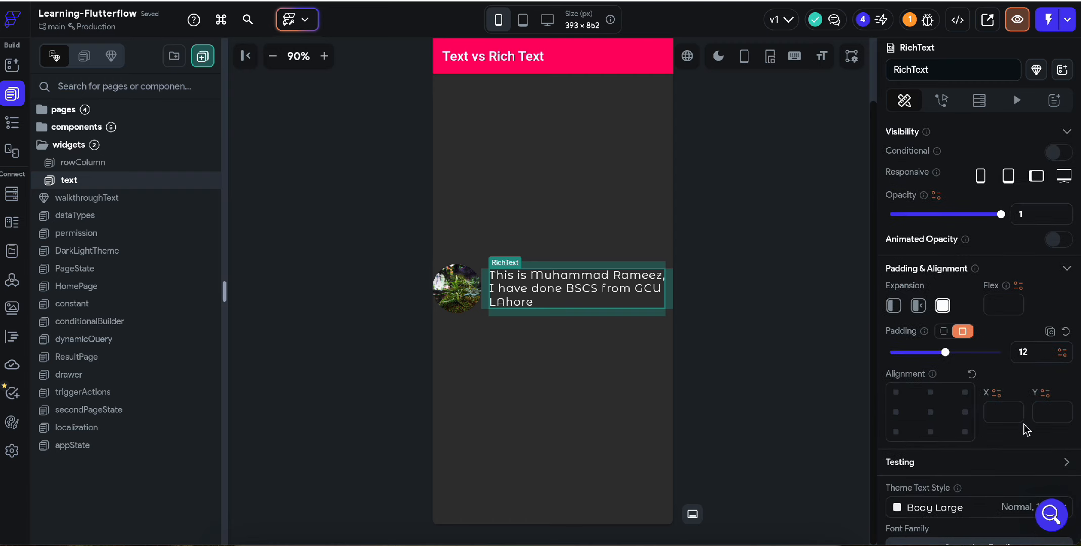
scroll(1026, 429, down, 8)
click(919, 243)
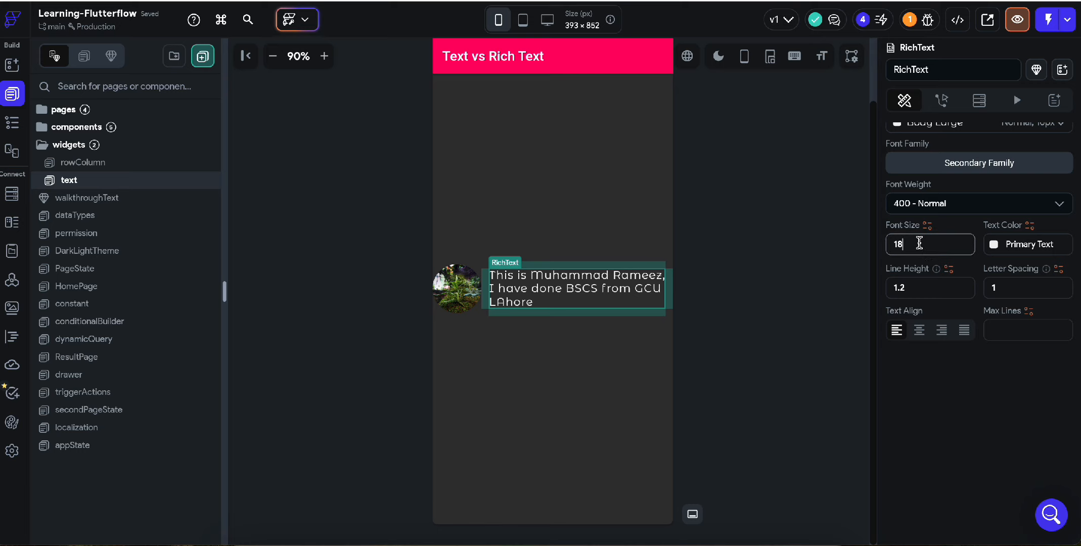
key(BackSpace)
text(9)
key(BackSpace)
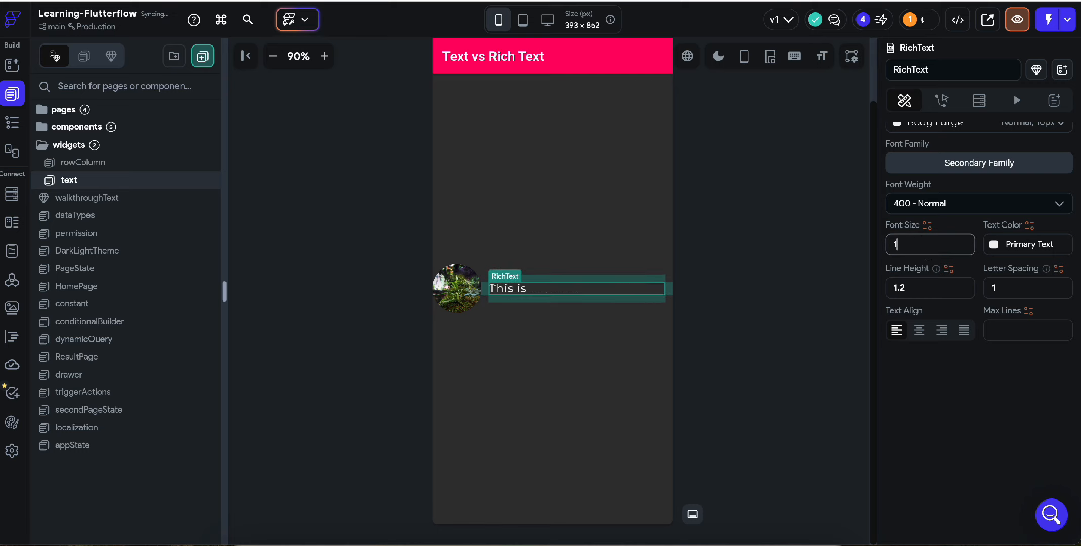
key(BackSpace)
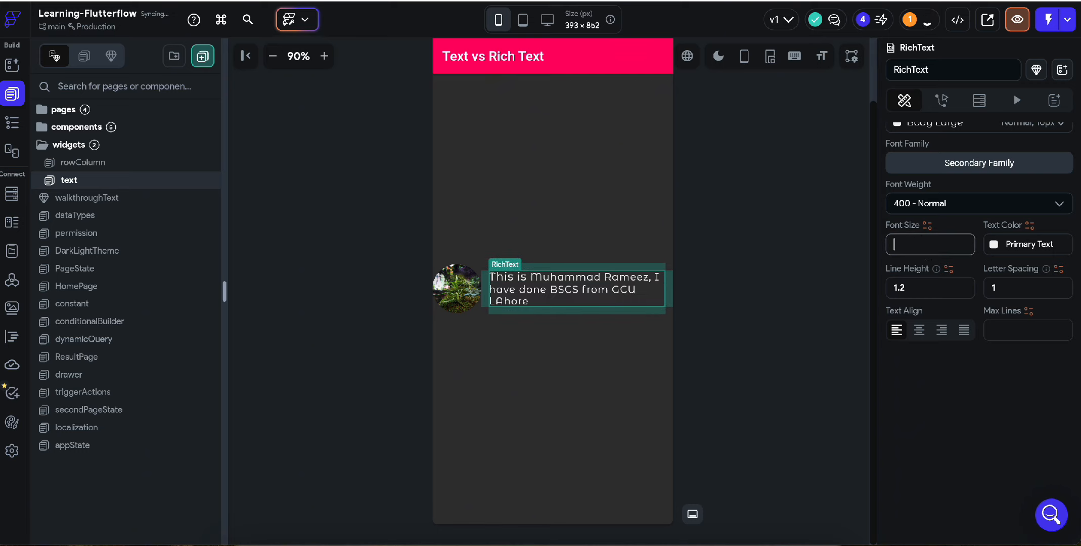
text(20)
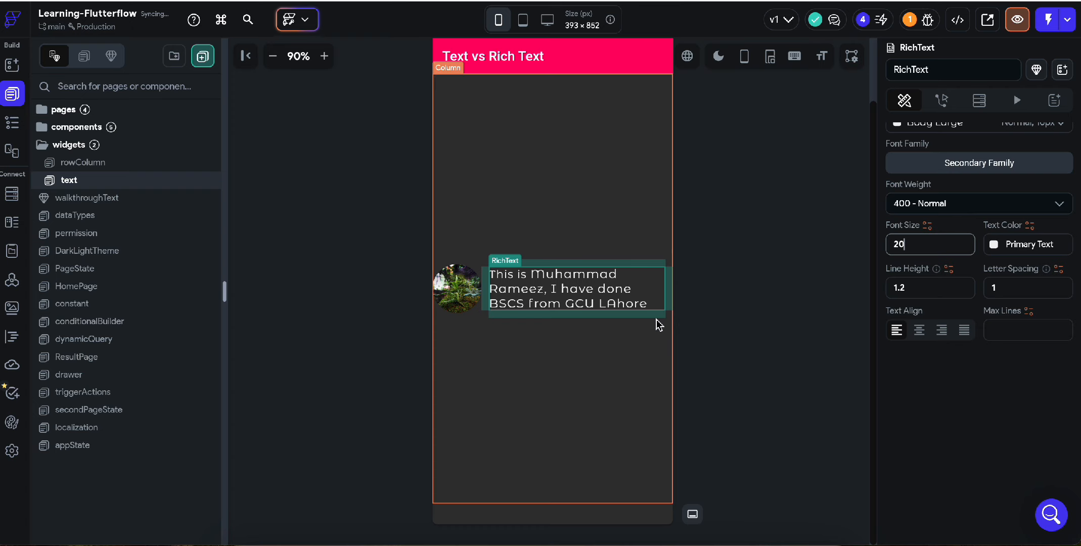
Set the RichText widget's font size to 2.
scroll(976, 370, up, 5)
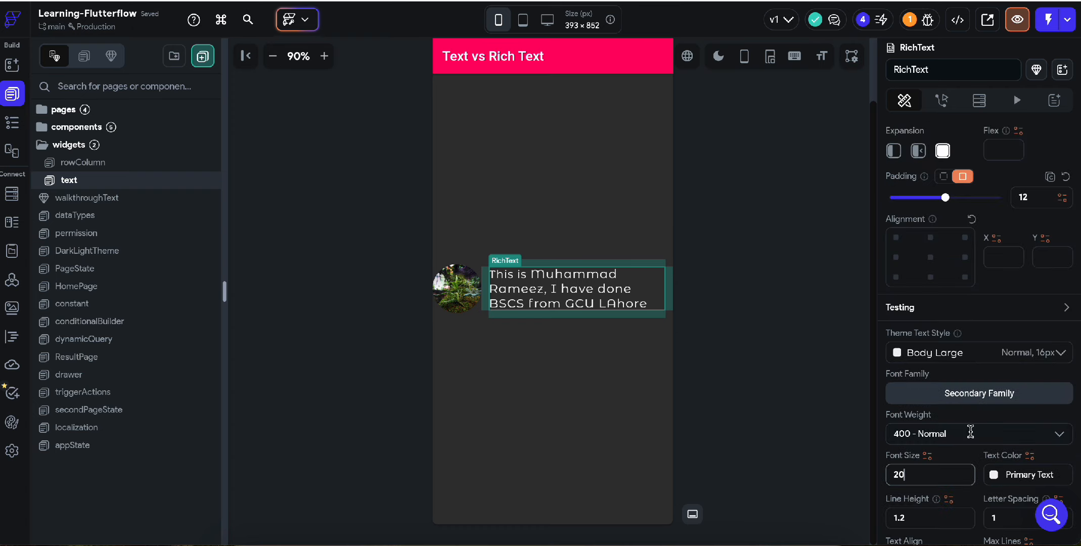
scroll(969, 434, down, 3)
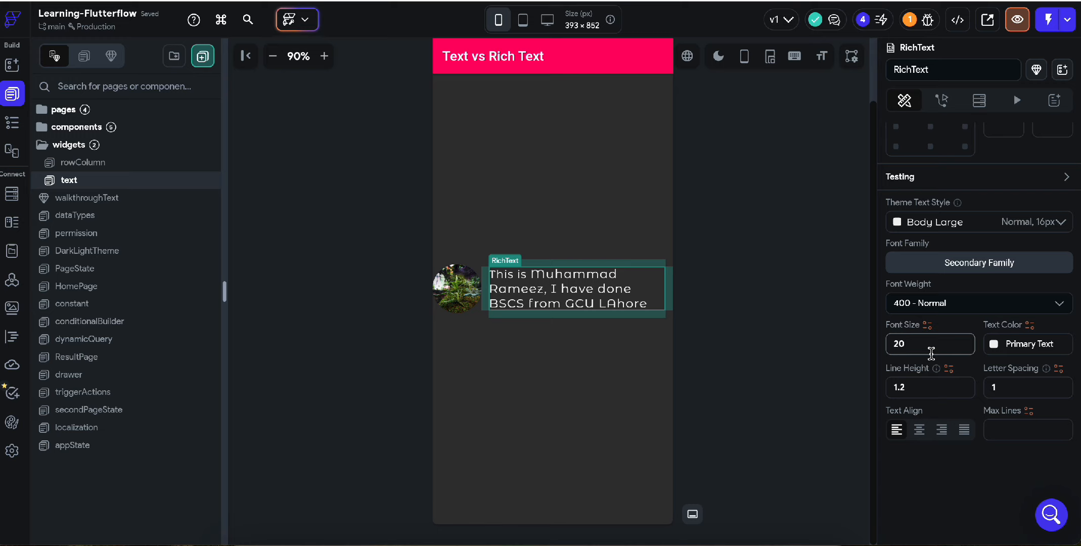
click(931, 352)
key(BackSpace)
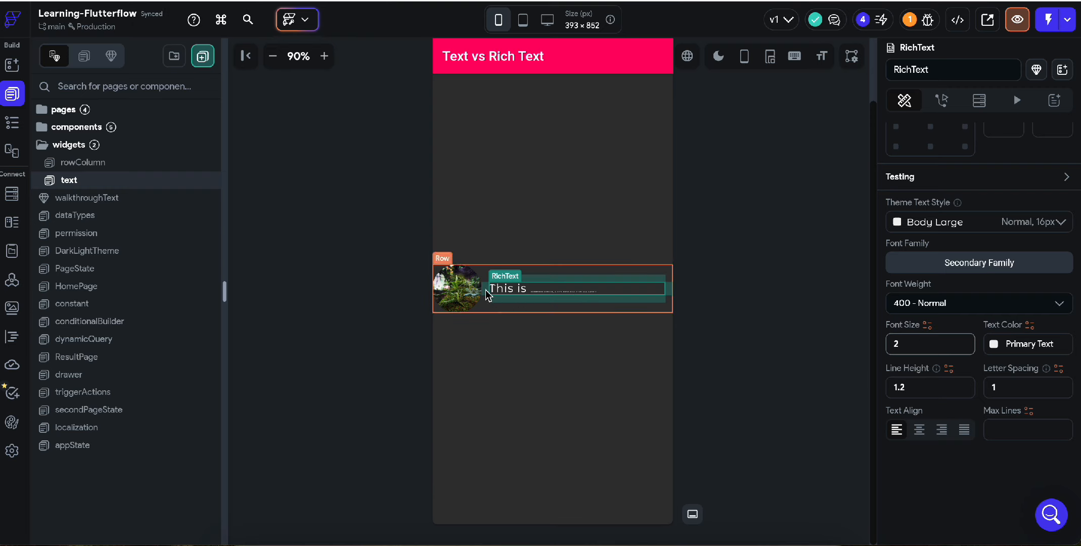
Try the Primary theme color on the text of TextSpan 1, undo it, and return to the RichText properties.
scroll(991, 213, up, 10)
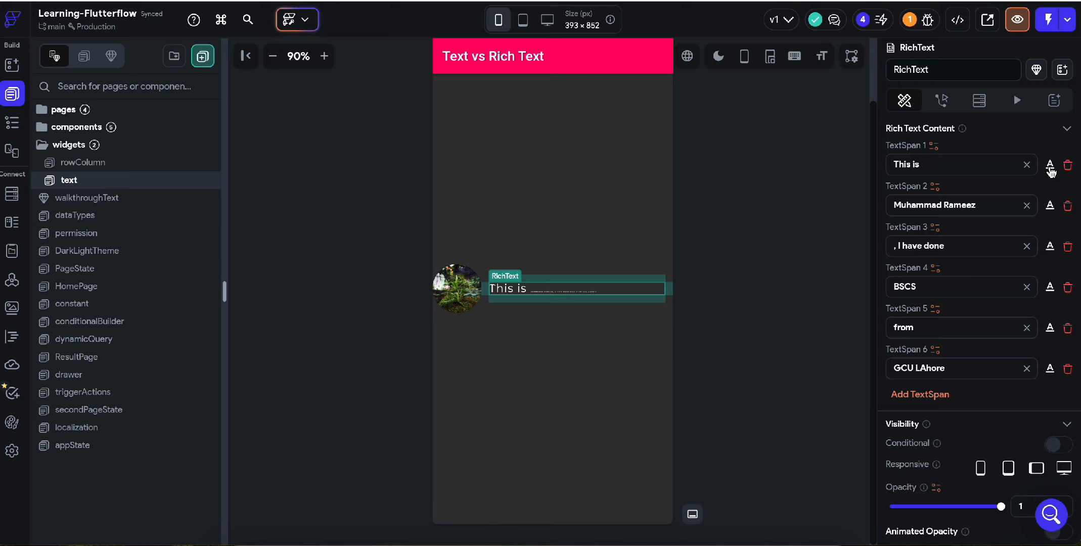
click(1050, 167)
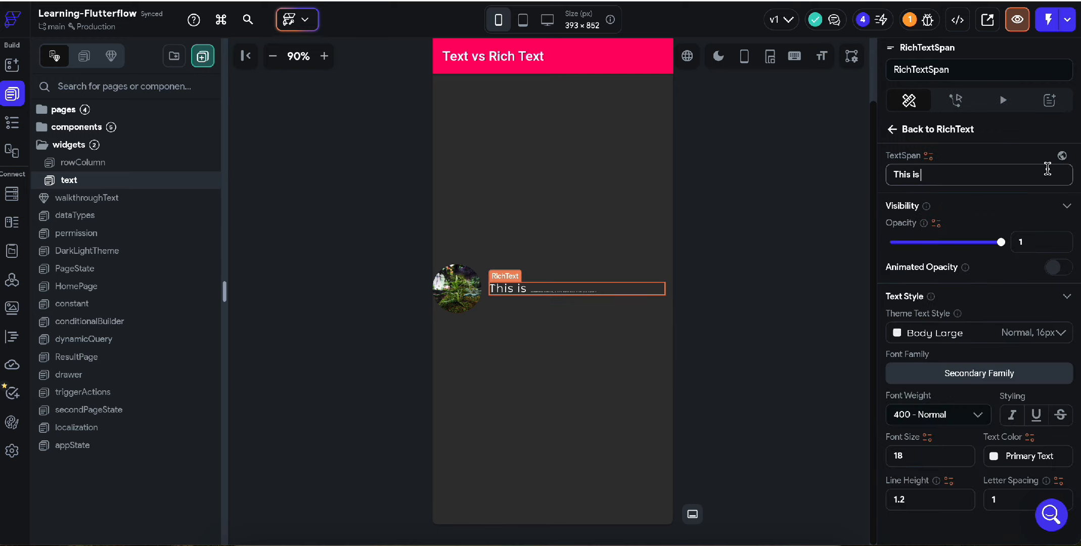
scroll(935, 366, down, 5)
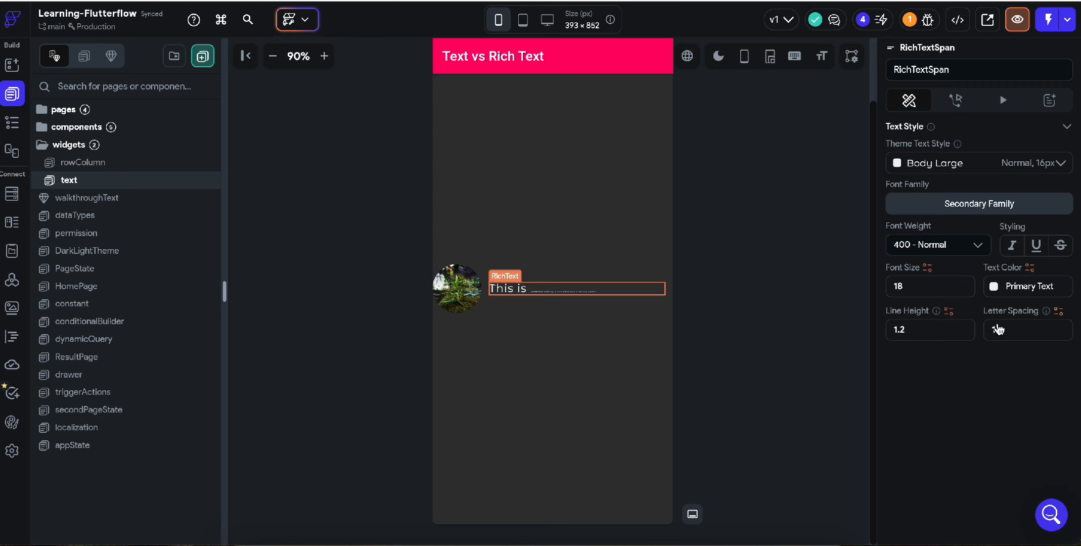
click(994, 287)
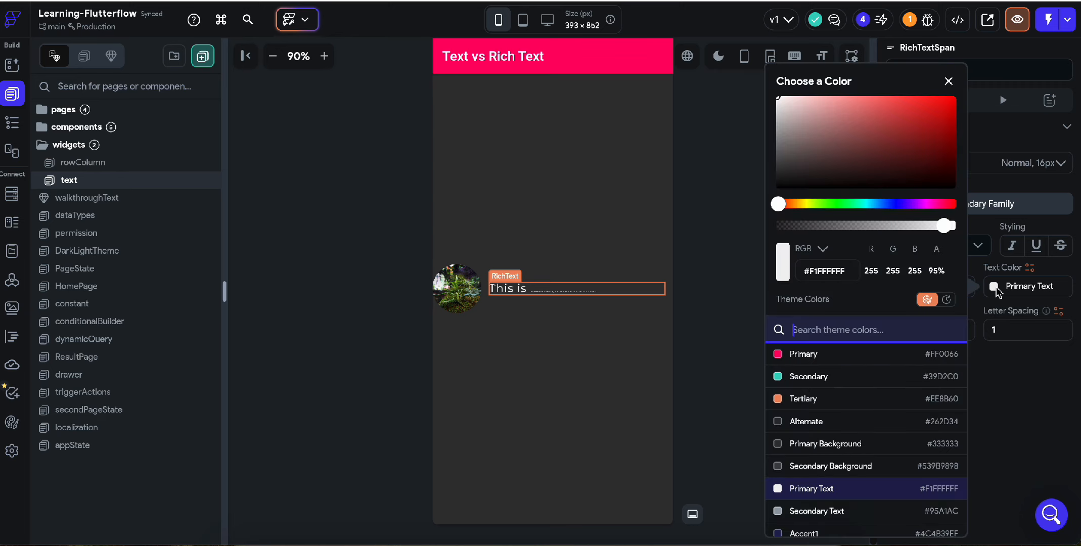
click(798, 360)
click(967, 341)
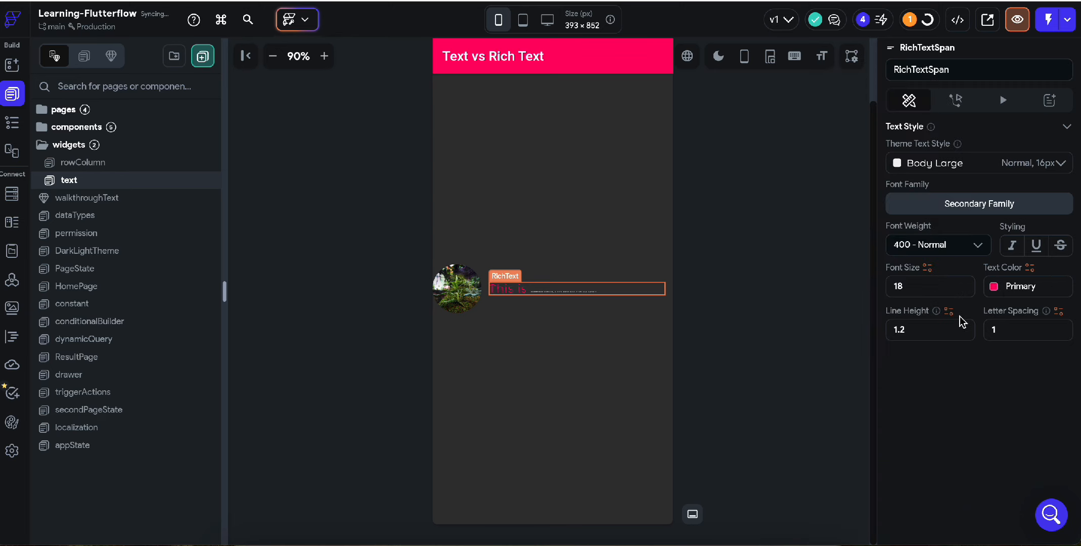
key(super+z)
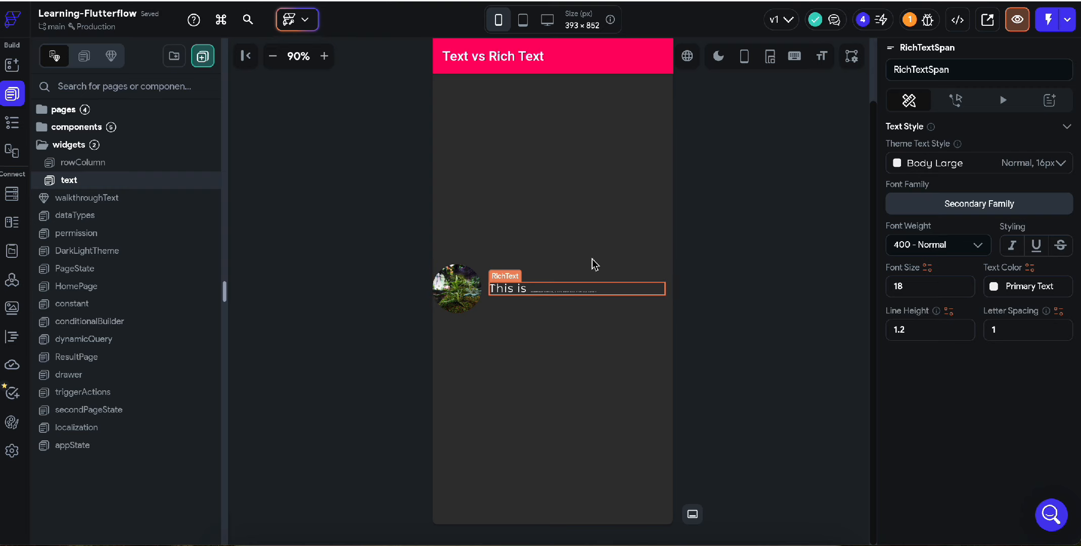
scroll(924, 238, up, 3)
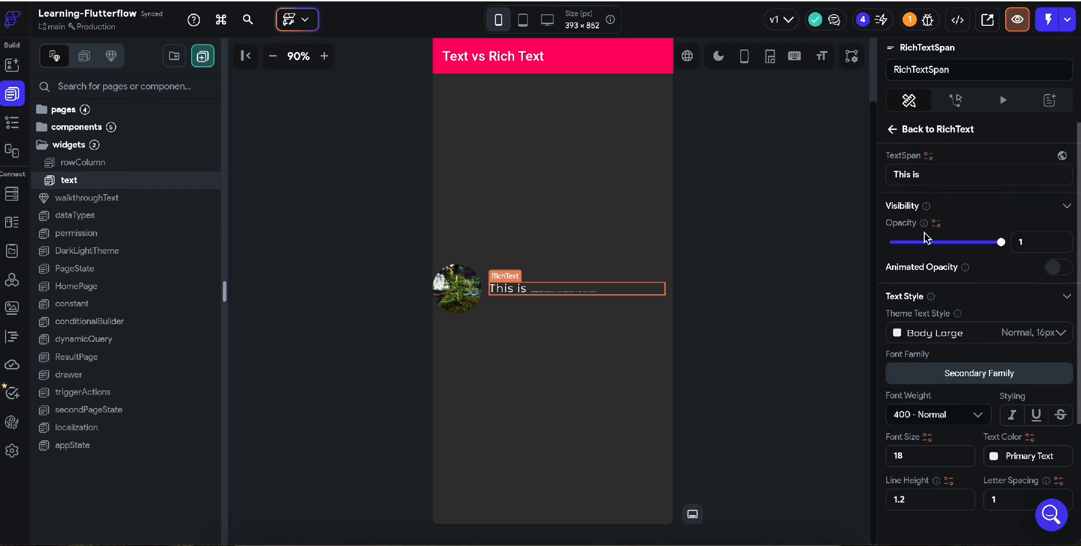
click(895, 130)
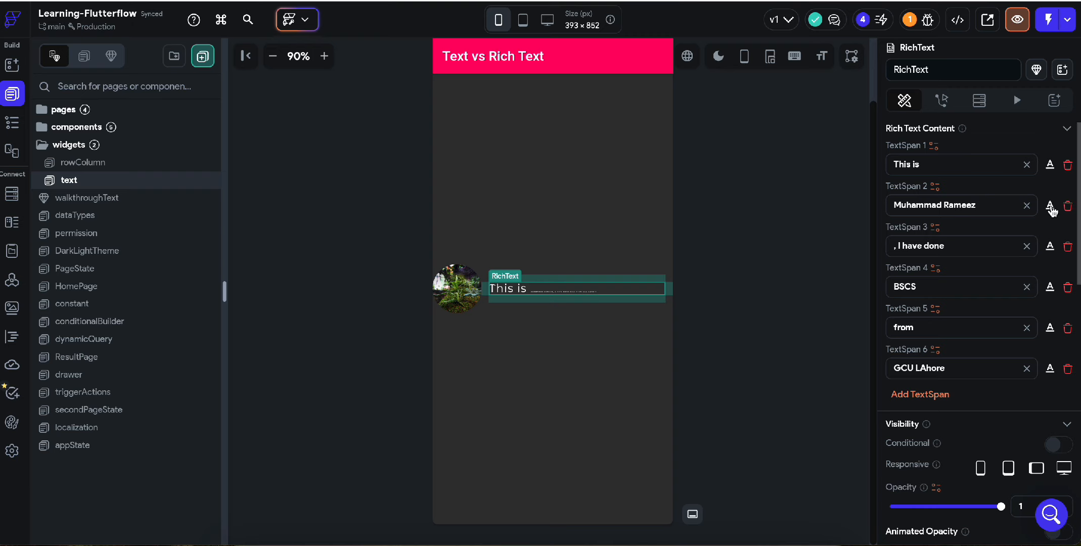
Set the font size of the whole RichText widget to 16.
scroll(1011, 362, down, 10)
click(923, 245)
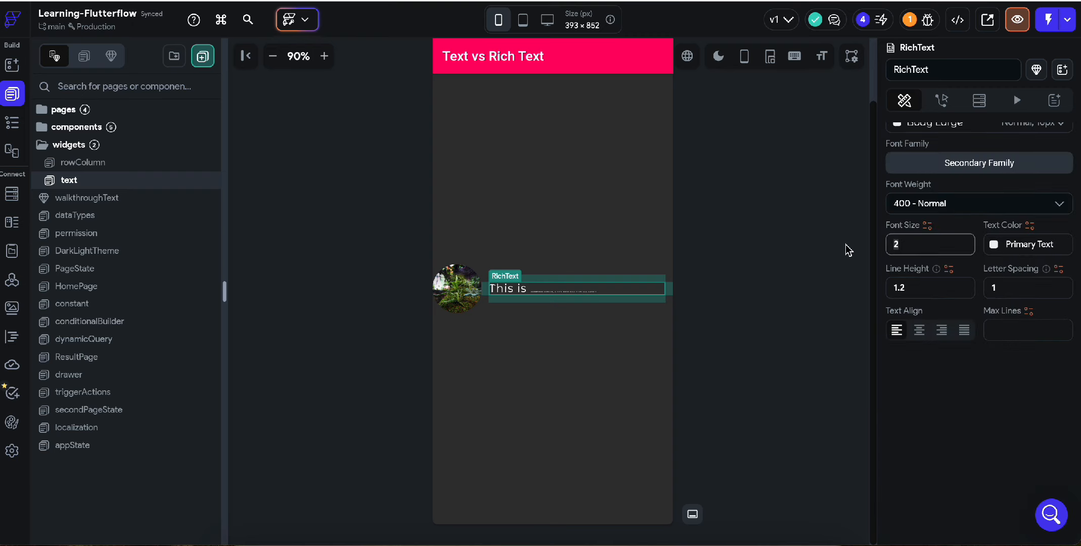
text(16)
Style TextSpan 2 with font size 20 and the Primary theme color.
scroll(940, 227, up, 5)
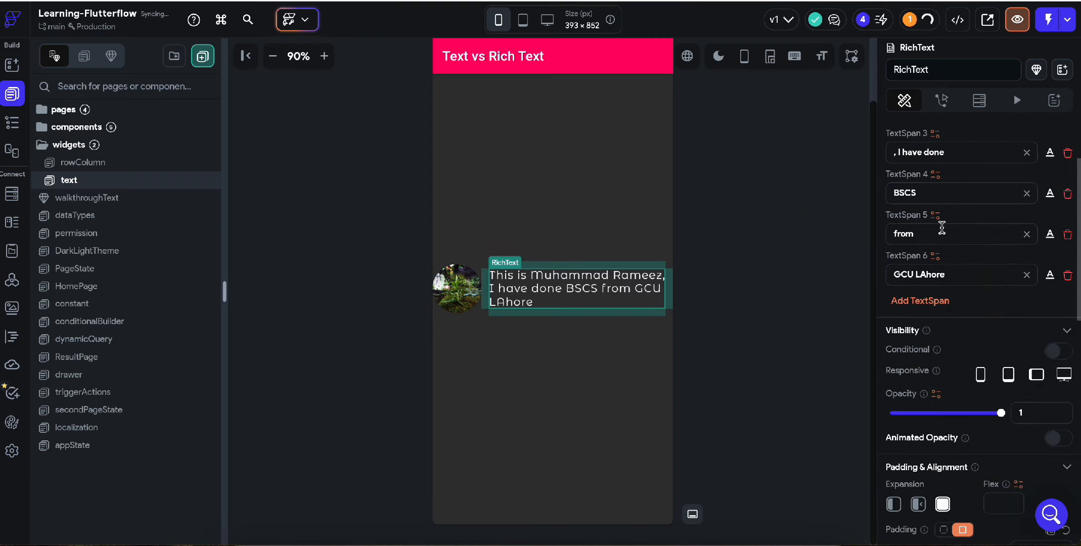
scroll(1056, 201, up, 2)
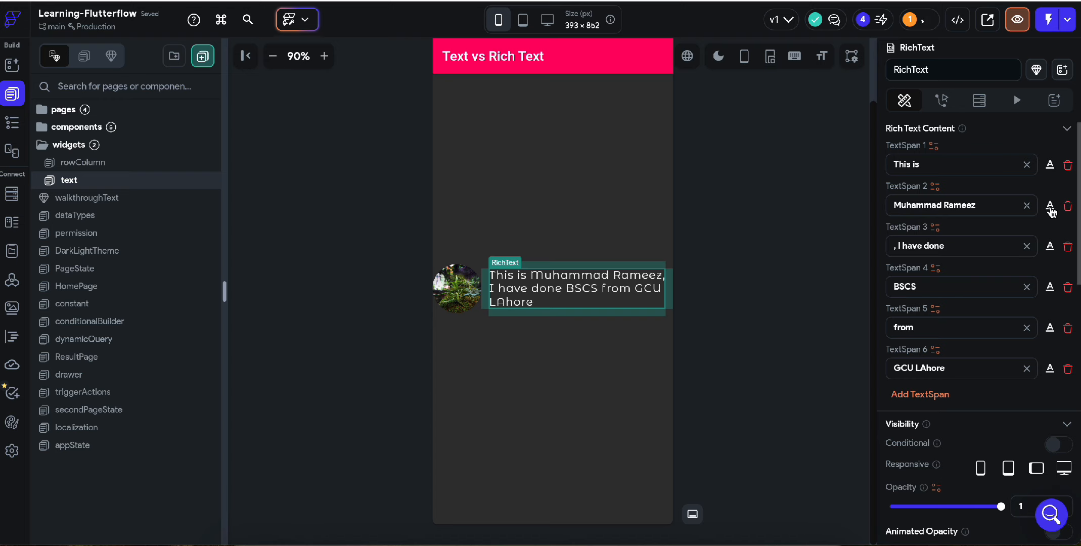
click(1050, 209)
scroll(1003, 386, down, 2)
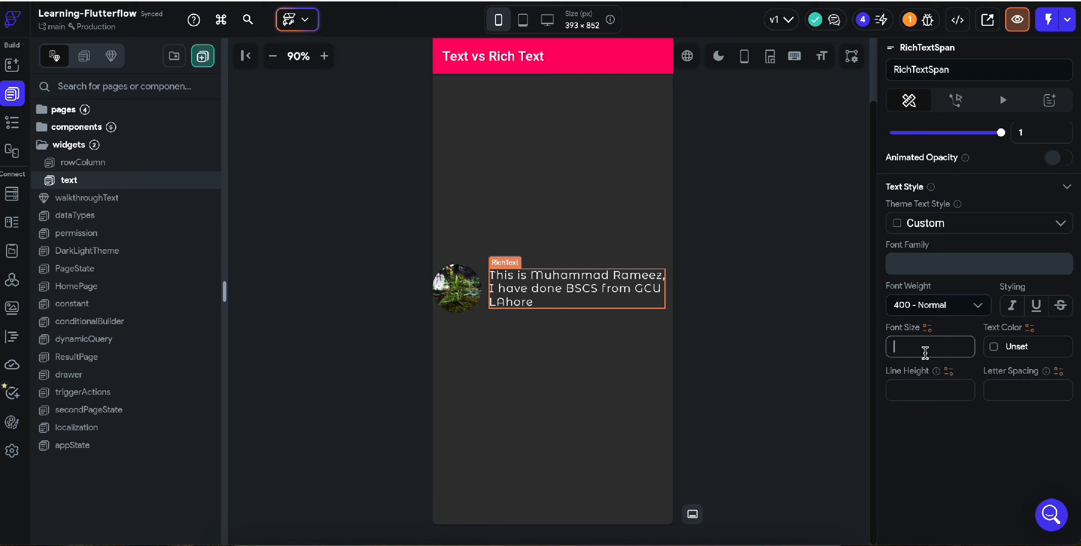
click(925, 349)
text(20)
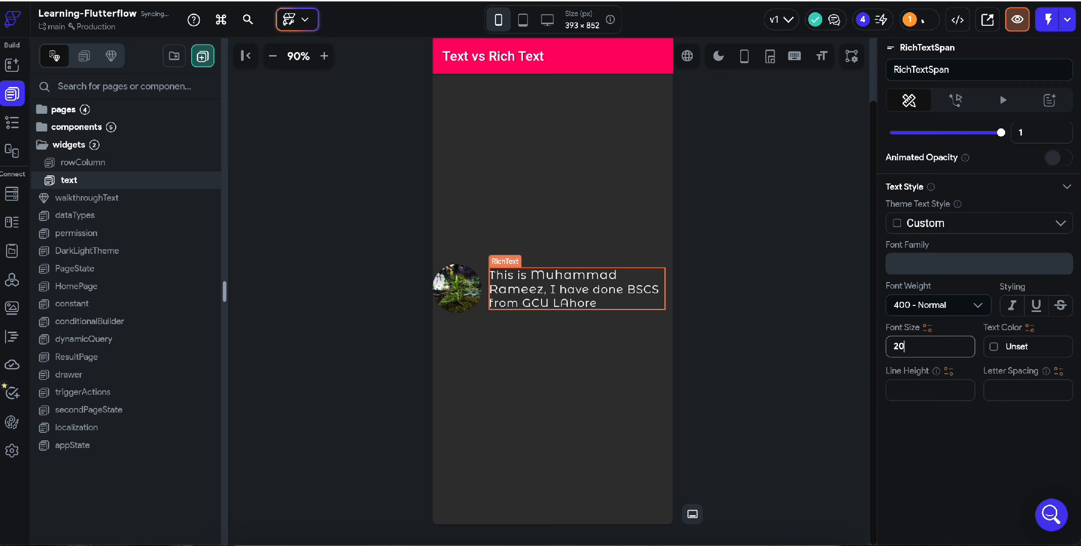
click(1008, 348)
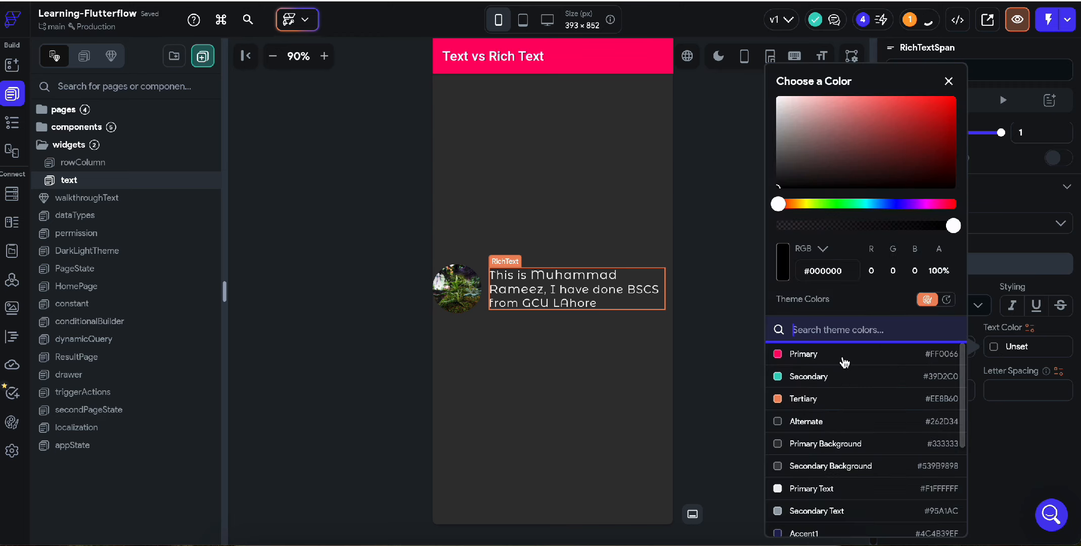
click(779, 354)
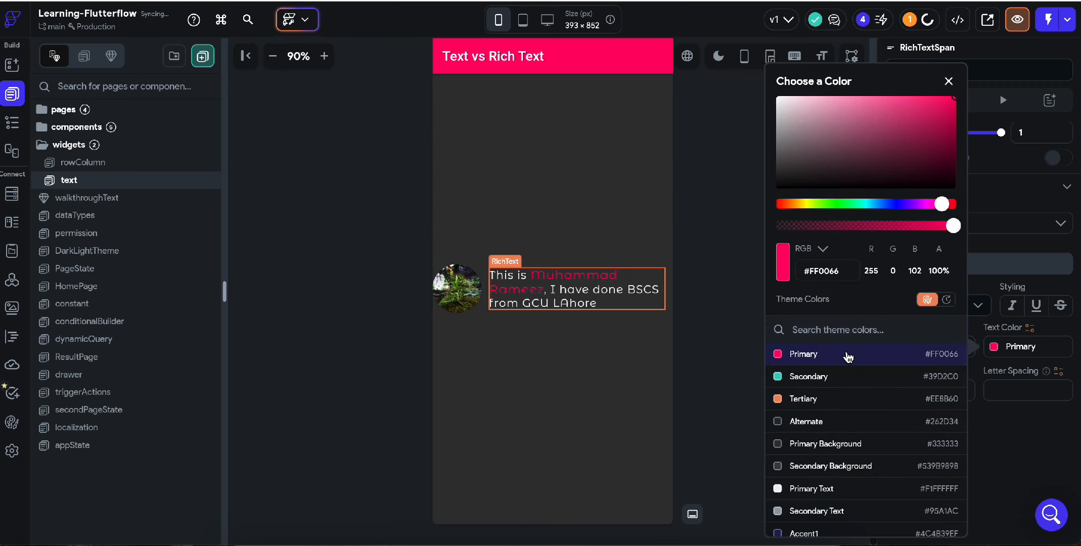
click(1008, 433)
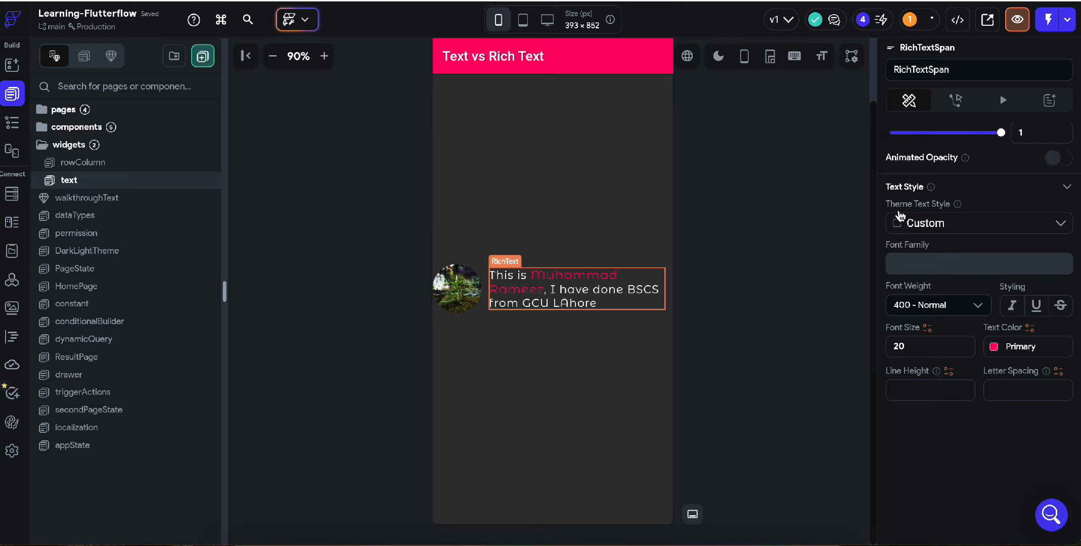
Apply the theme's Secondary Family font to TextSpan 2.
click(938, 267)
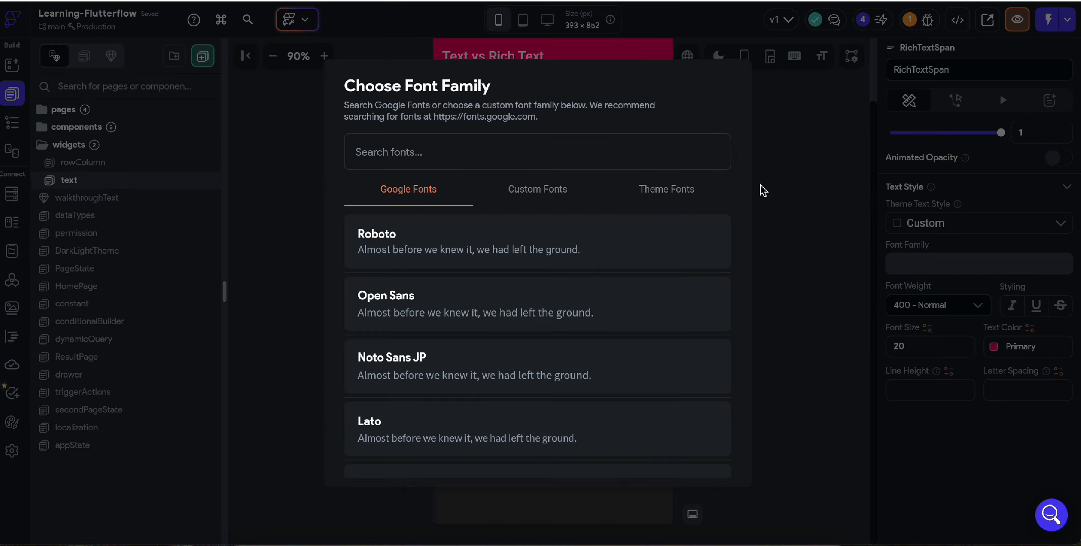
click(692, 194)
click(615, 313)
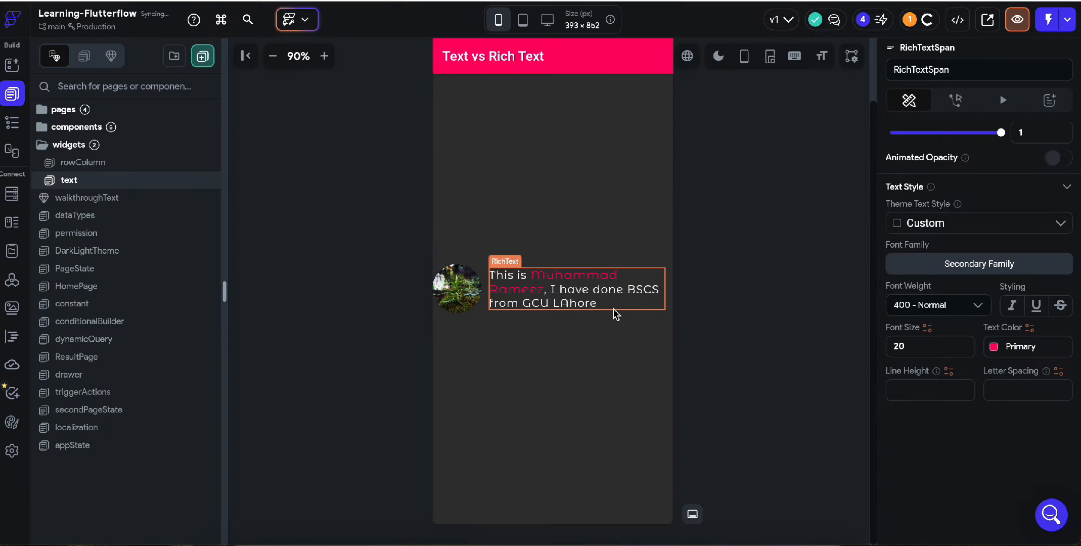
Set TextSpan 2's font to the theme's Primary Family and its weight to 700 - Bold.
click(1003, 261)
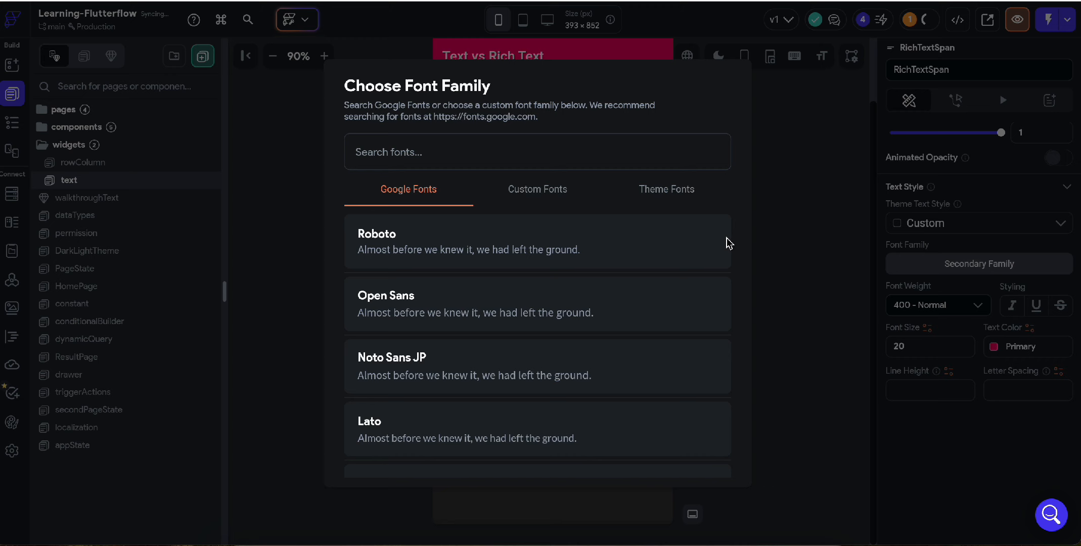
click(654, 187)
click(477, 236)
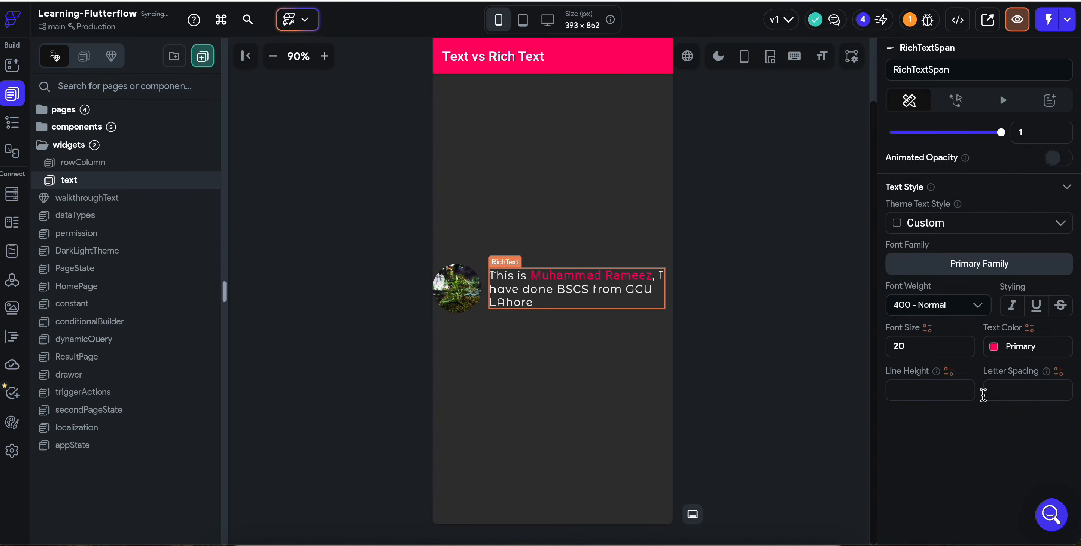
click(931, 306)
scroll(930, 404, down, 3)
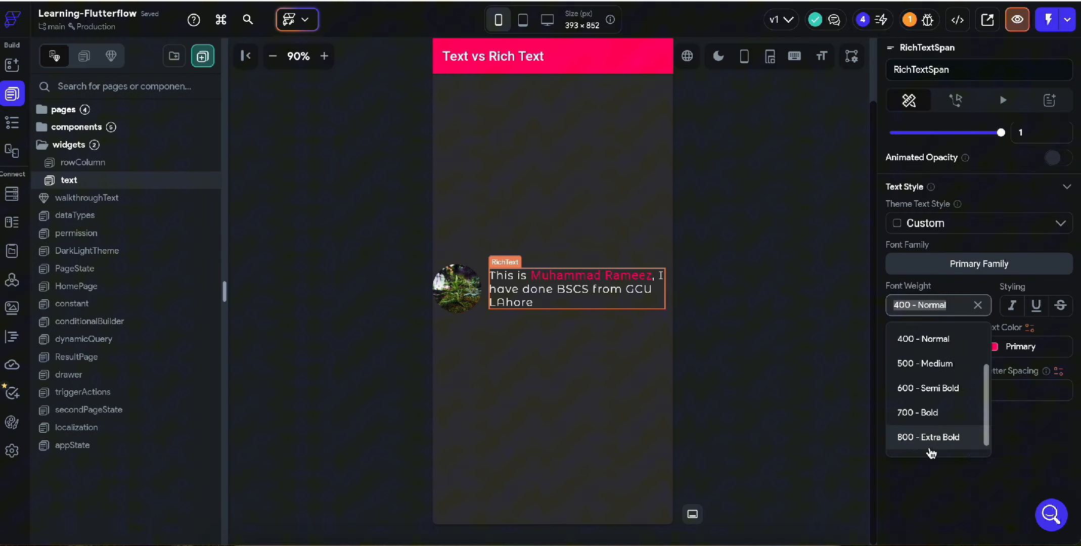
click(929, 414)
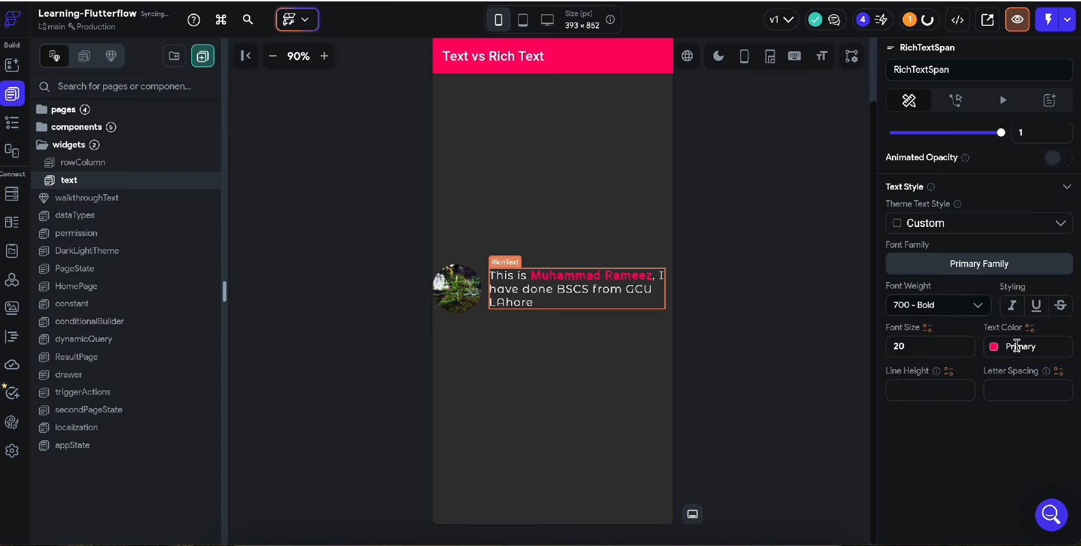
Underline TextSpan 2 and return to the RichText widget's list of spans.
scroll(1017, 347, up, 1)
scroll(1002, 401, down, 1)
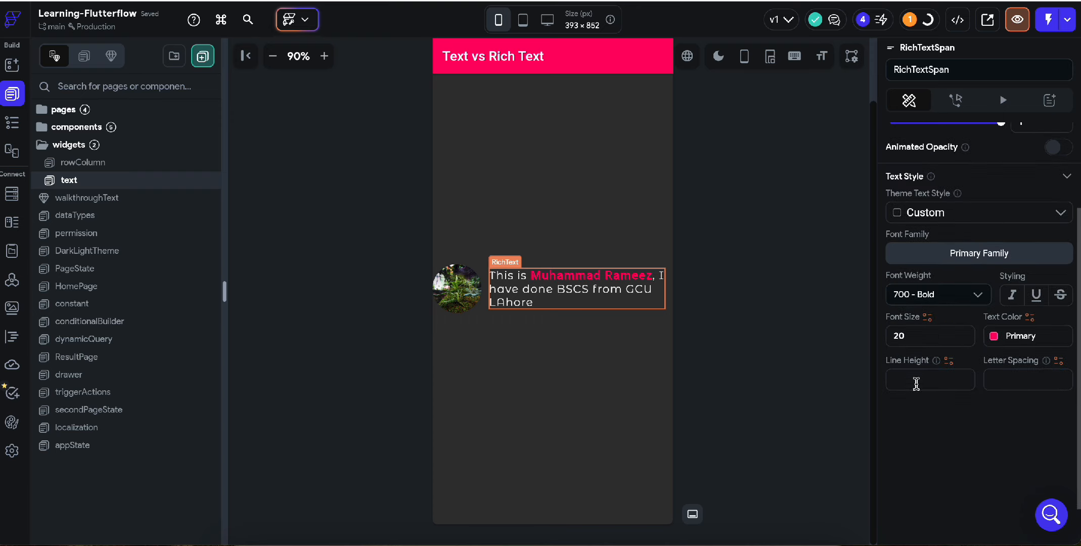
scroll(991, 338, up, 2)
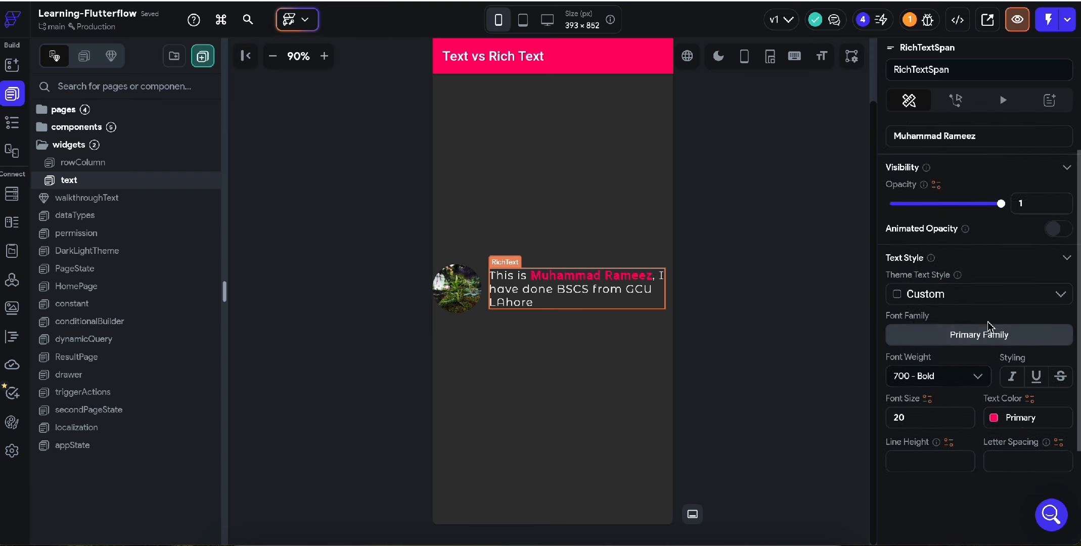
click(1037, 379)
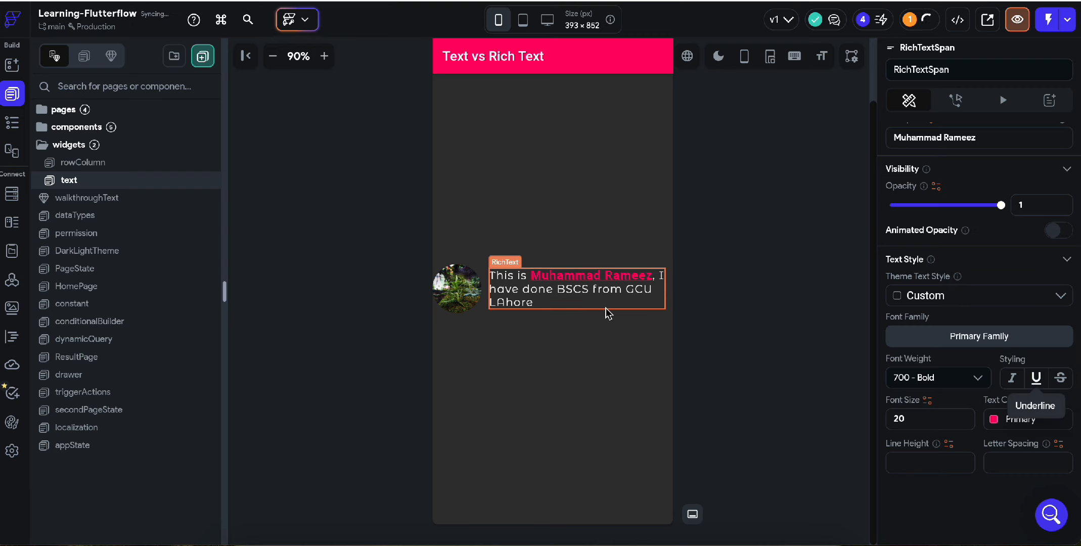
scroll(915, 149, up, 1)
click(892, 131)
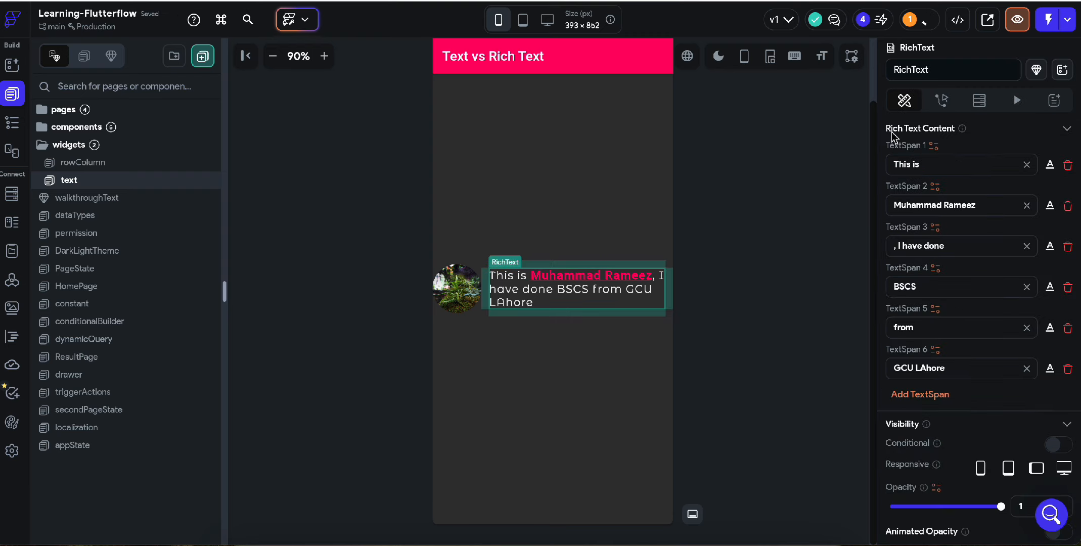
Apply the Secondary theme color to the text of TextSpan 4, "BSCS".
click(1049, 288)
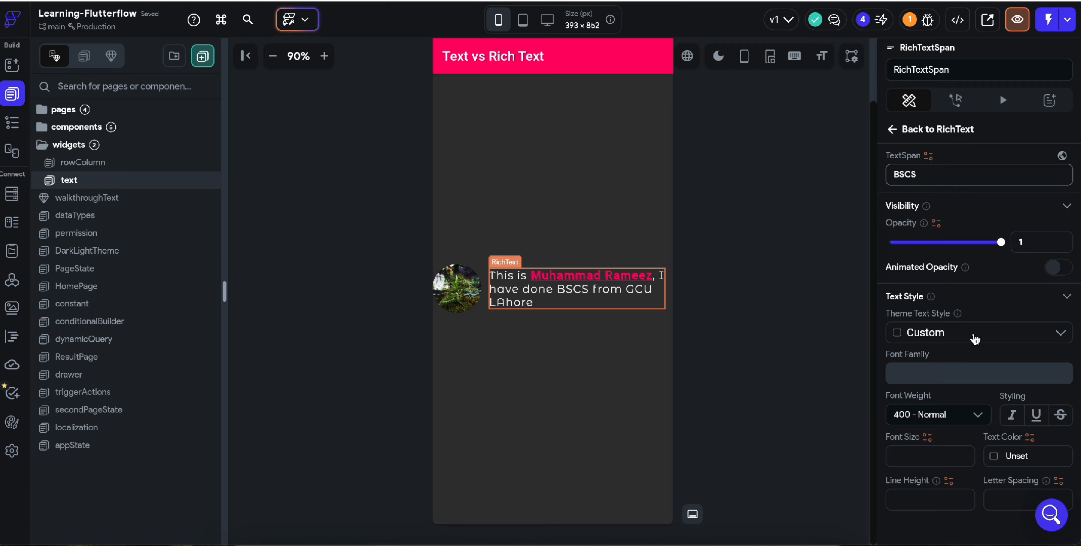
scroll(975, 333, down, 3)
click(994, 286)
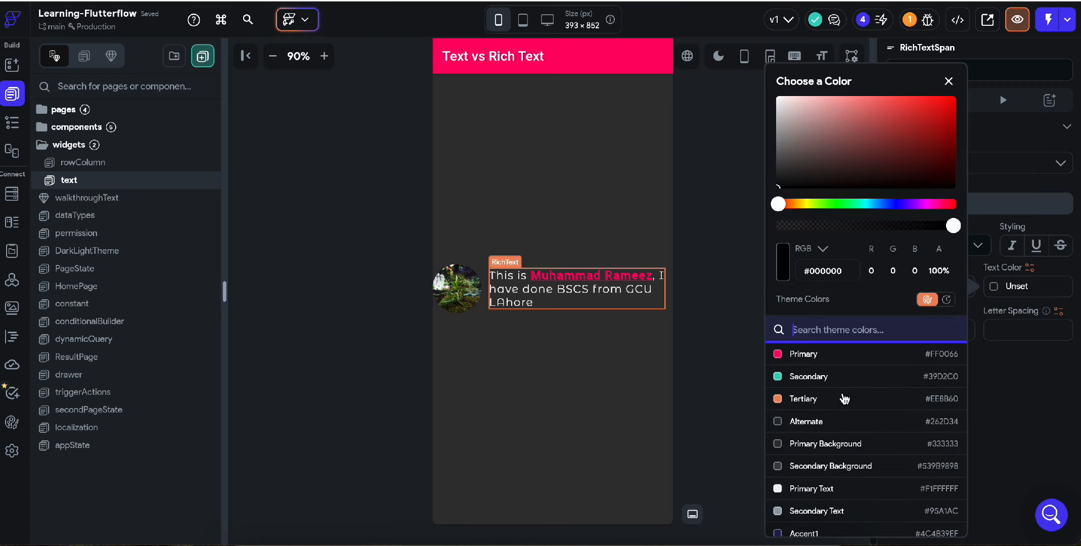
click(823, 378)
click(1030, 403)
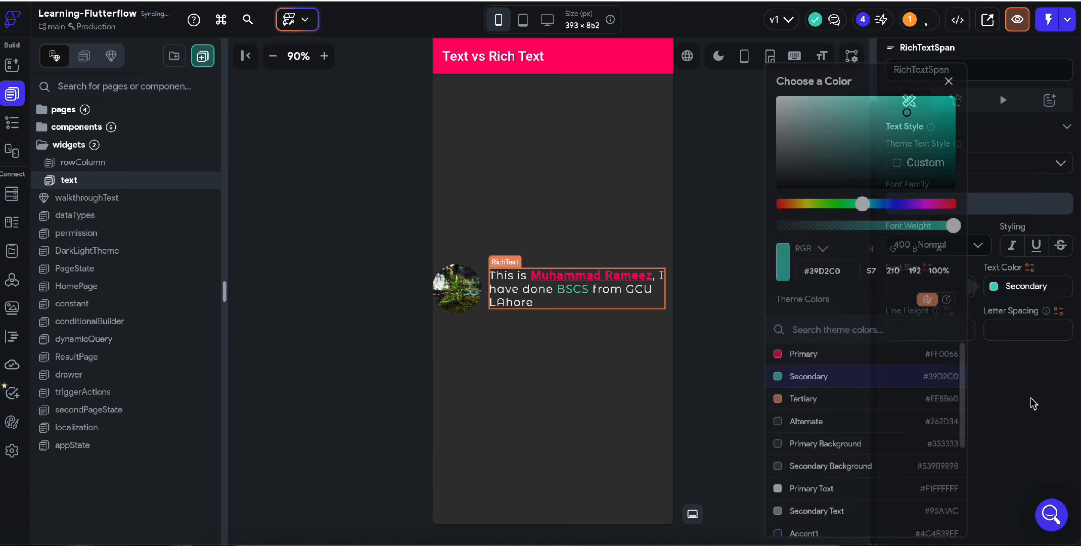
Give the "BSCS" span weight 700 - Bold and the theme's Primary Family font.
click(948, 246)
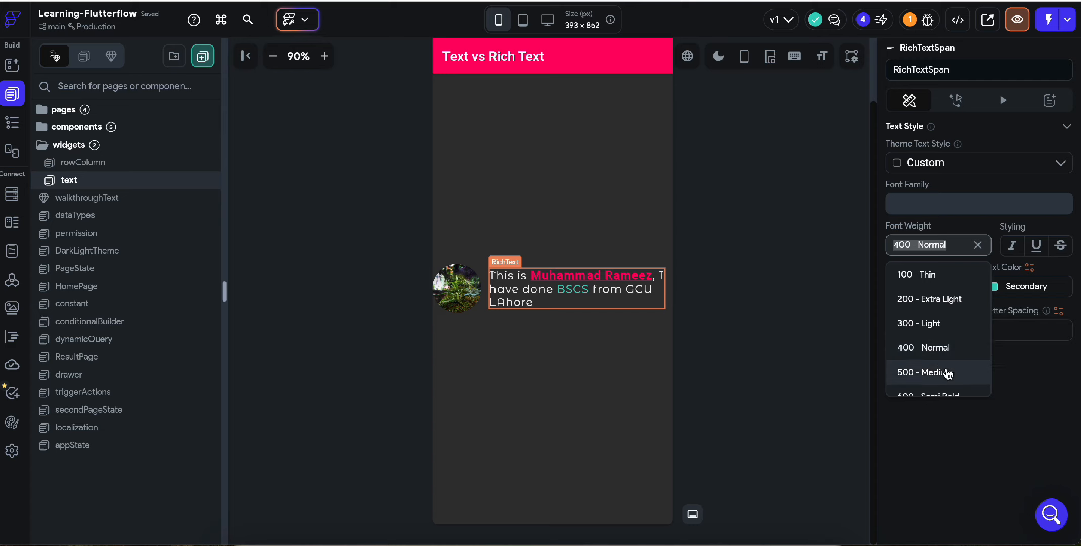
scroll(945, 364, down, 2)
click(936, 333)
click(956, 204)
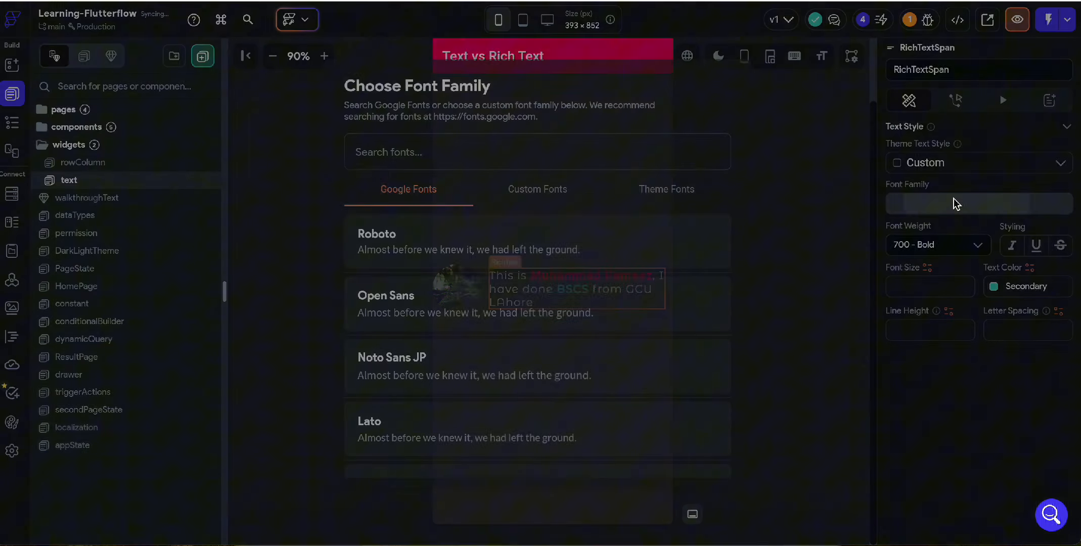
click(659, 194)
click(531, 235)
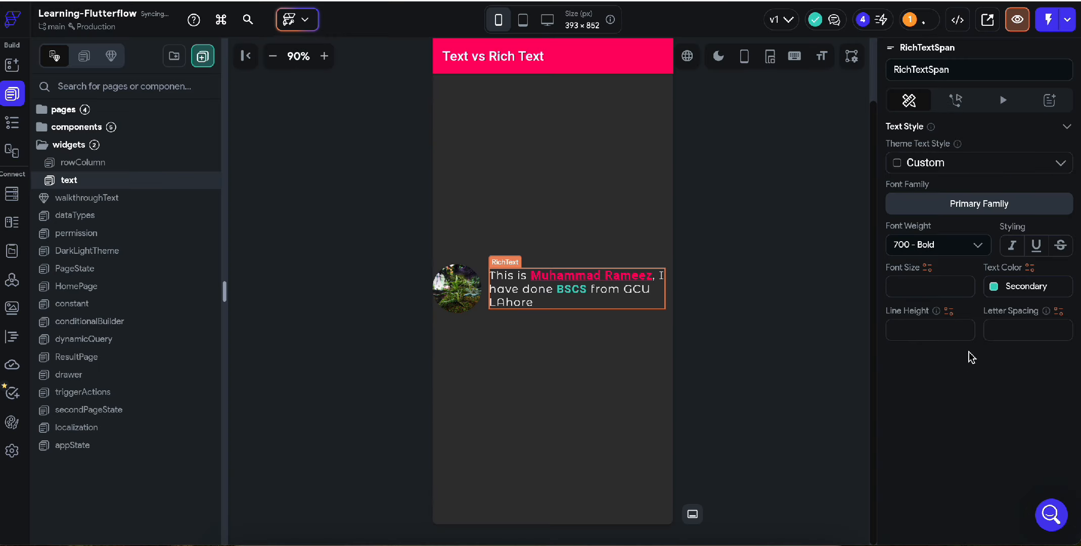
Set the "BSCS" span to font size 20 and italic, and return to the RichText properties.
click(909, 289)
text(20)
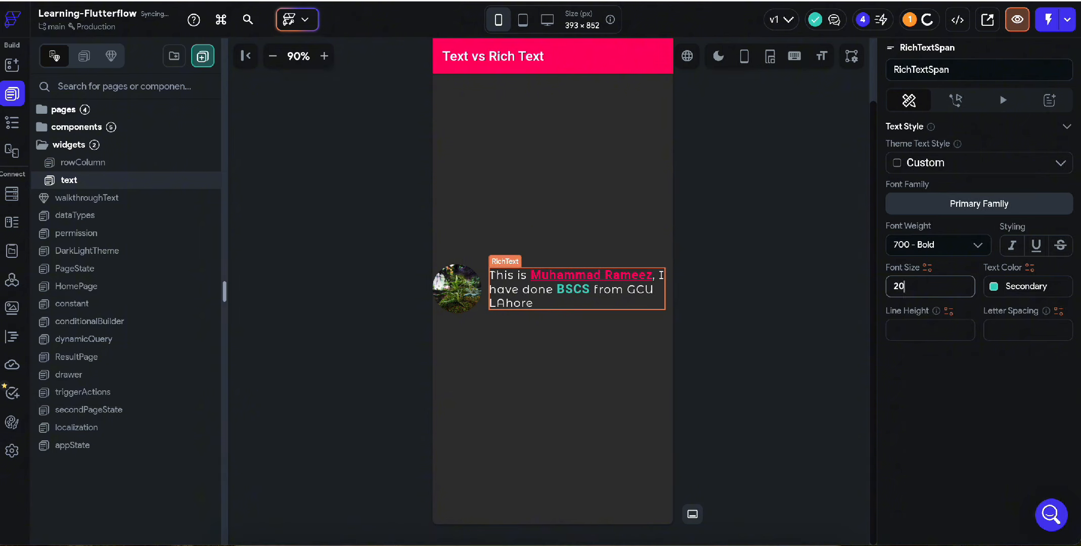
click(1012, 246)
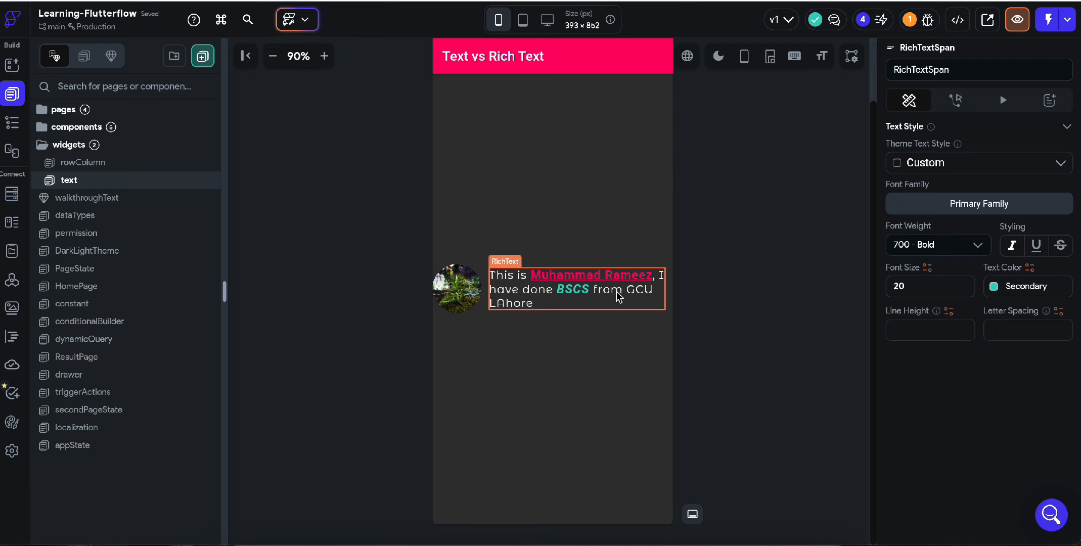
scroll(945, 176, up, 4)
click(892, 131)
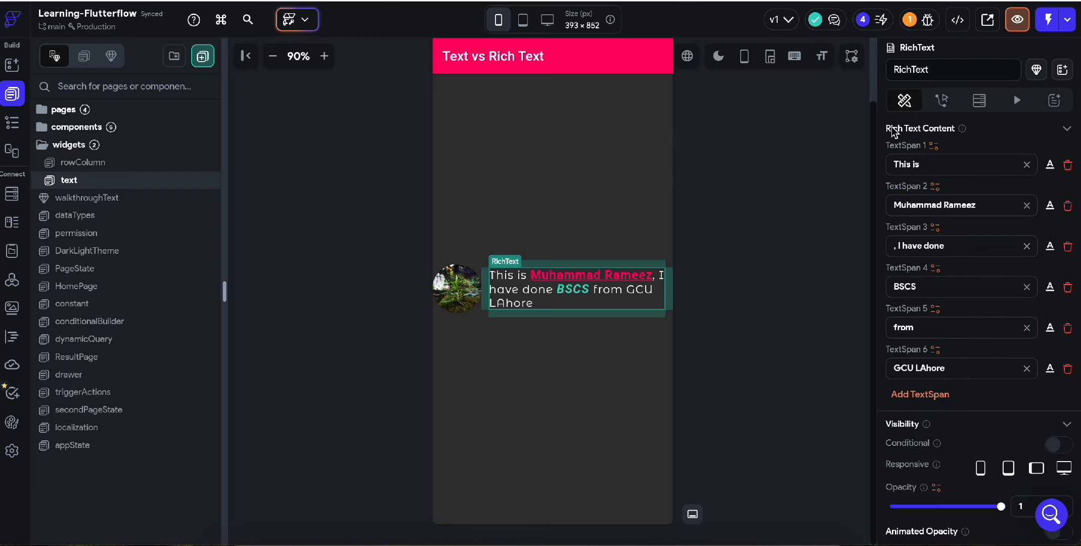
Open the style settings of the "GCU LAhore" span and set its font weight to 100 - Thin.
click(1049, 368)
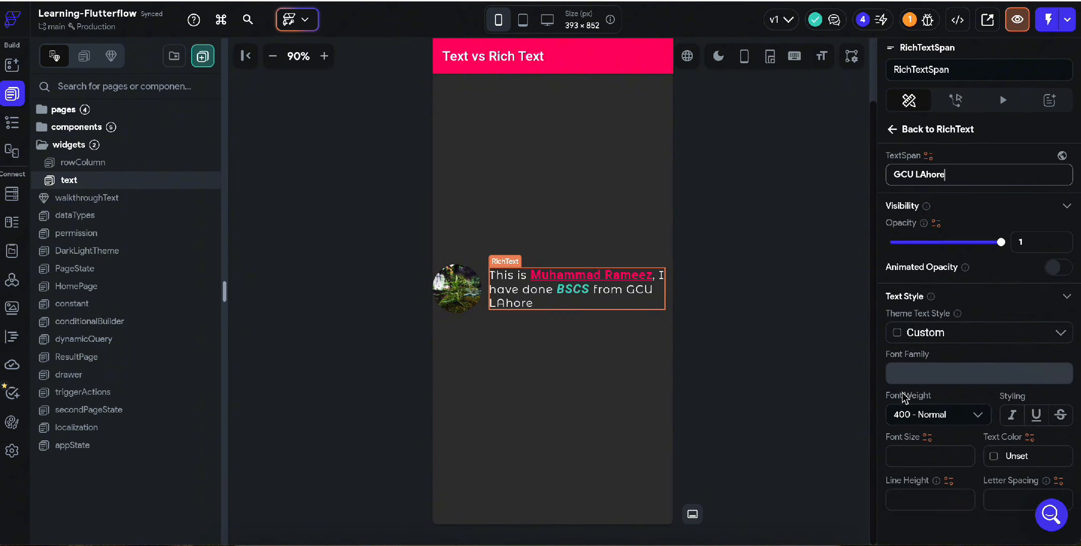
scroll(970, 360, down, 3)
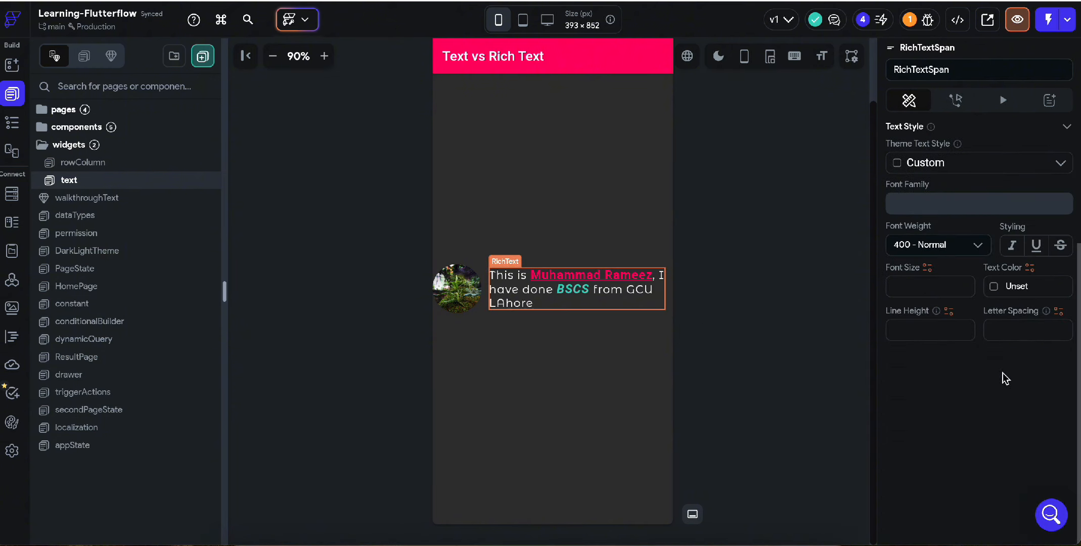
click(948, 254)
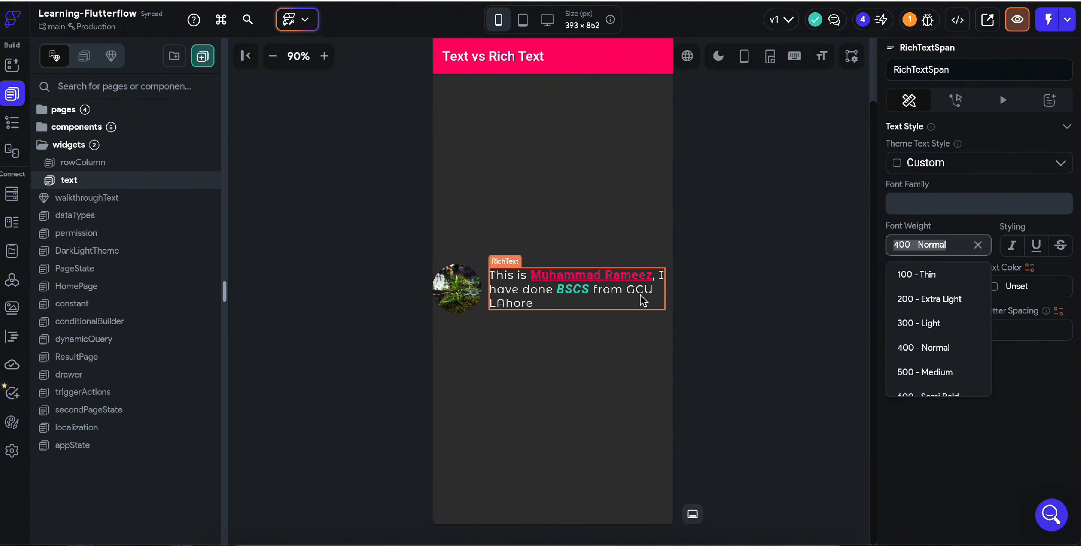
scroll(941, 339, down, 2)
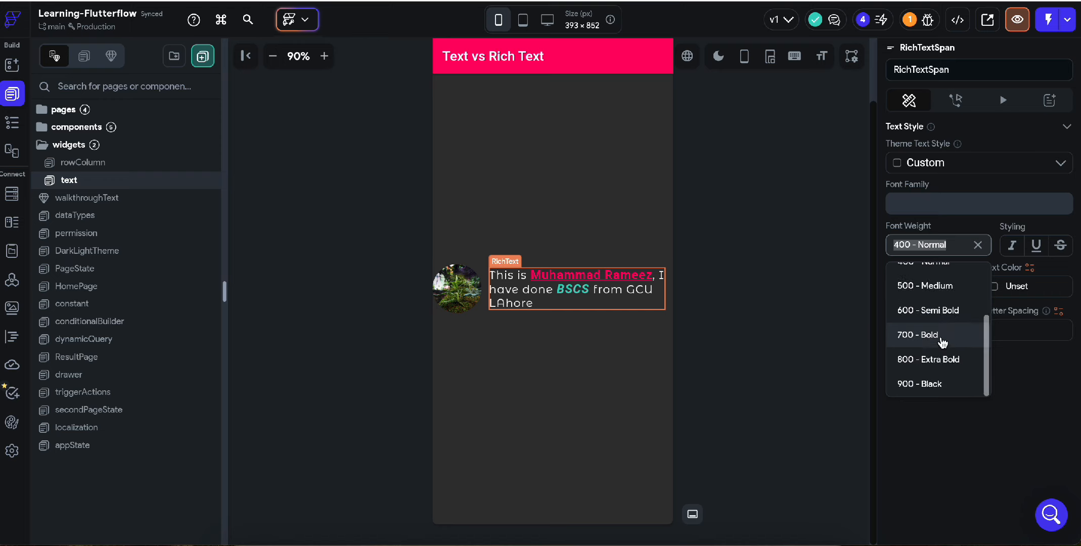
scroll(942, 340, up, 4)
click(940, 278)
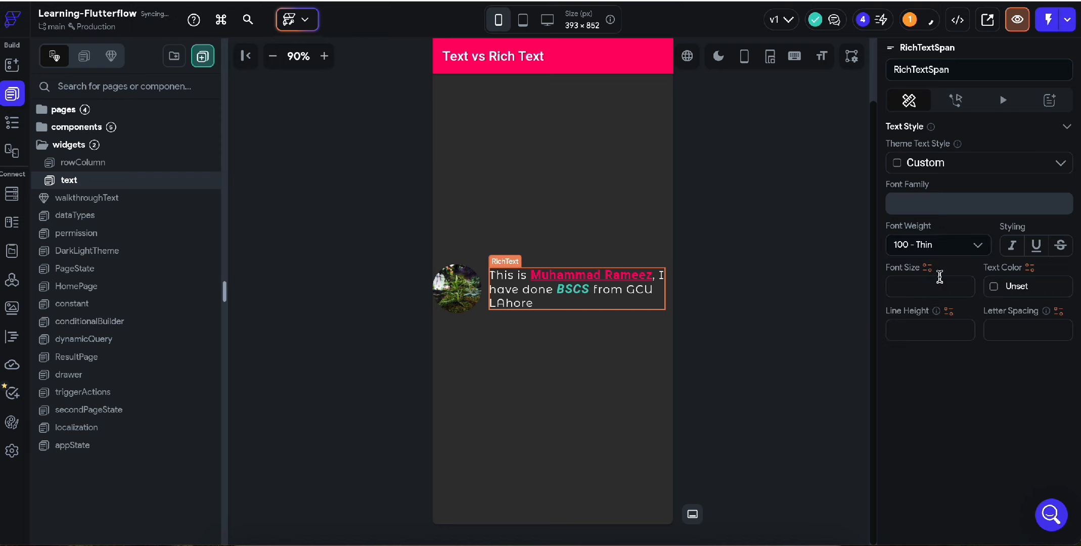
Apply the theme's Primary Family (Roboto) font to the "GCU LAhore" span.
click(933, 195)
click(678, 191)
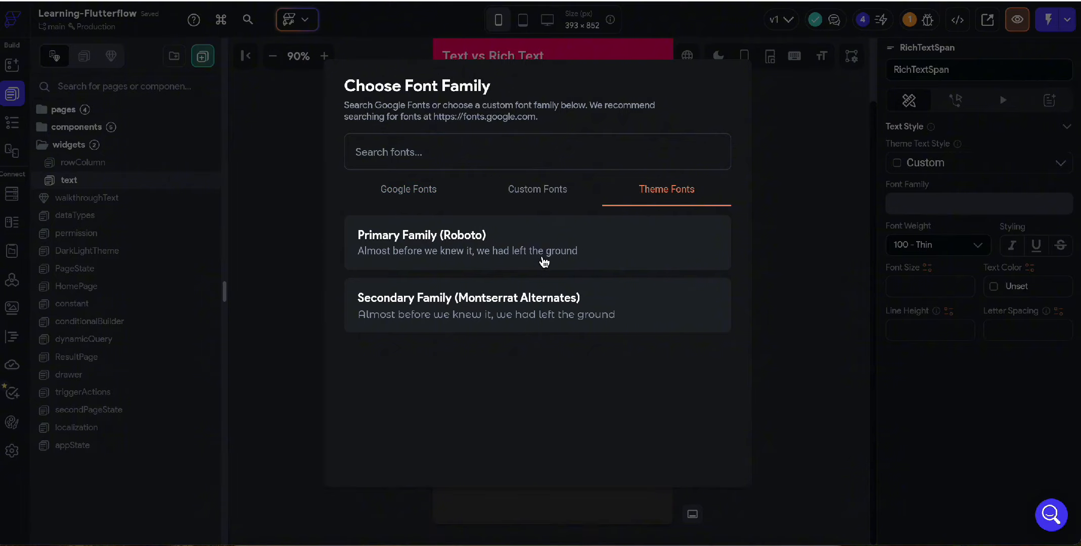
click(541, 257)
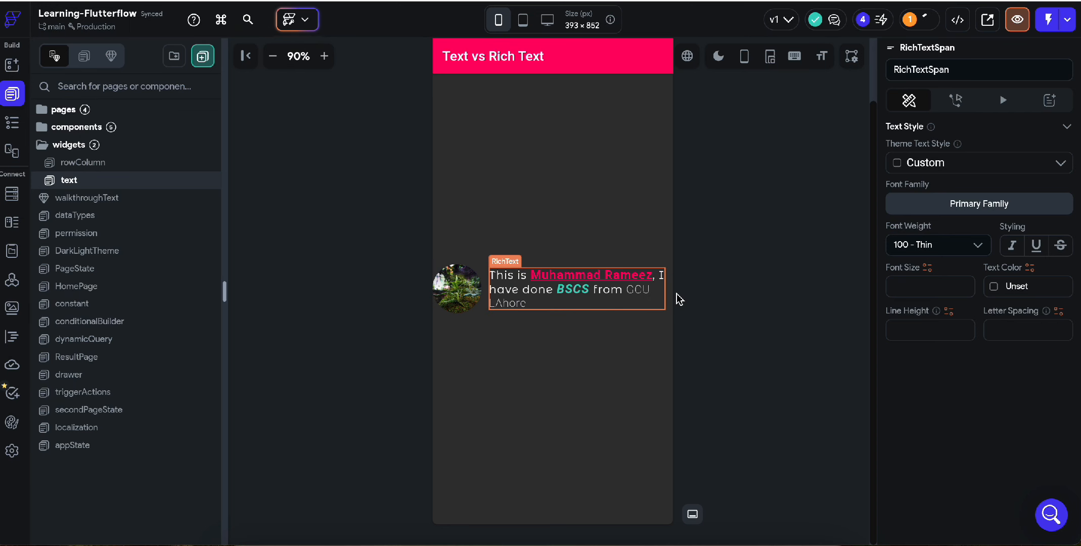
click(945, 205)
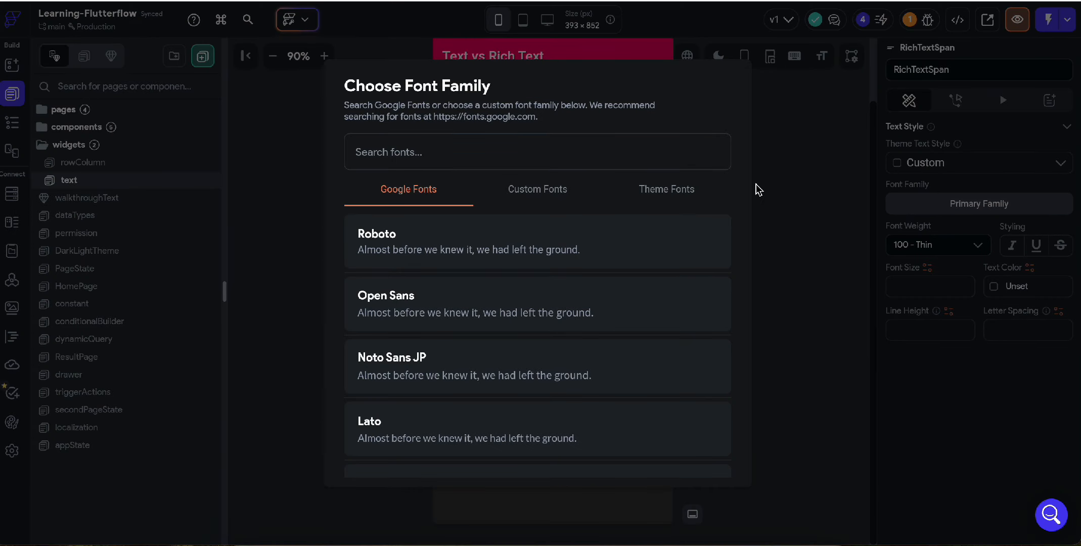
click(659, 191)
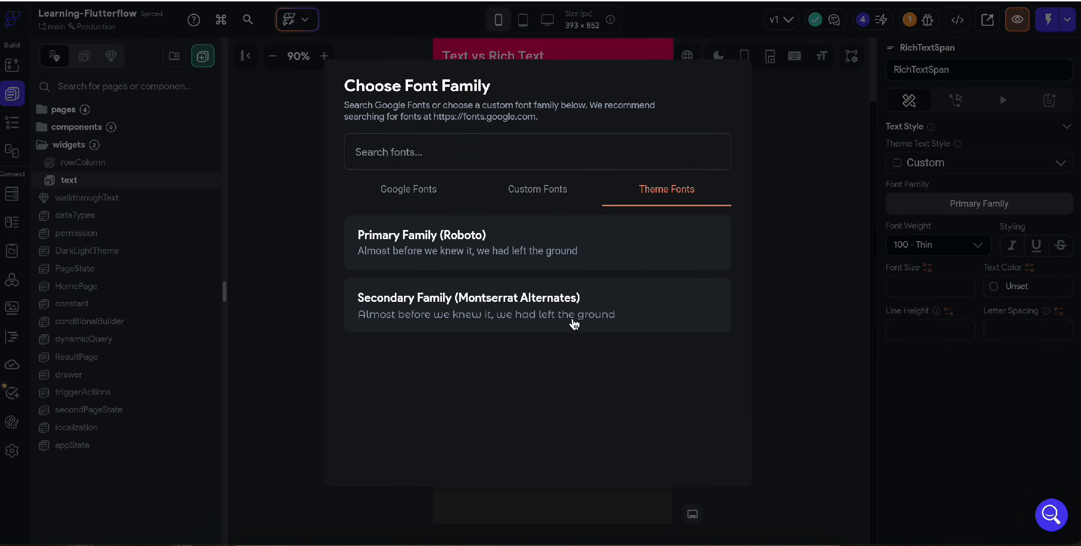
click(786, 321)
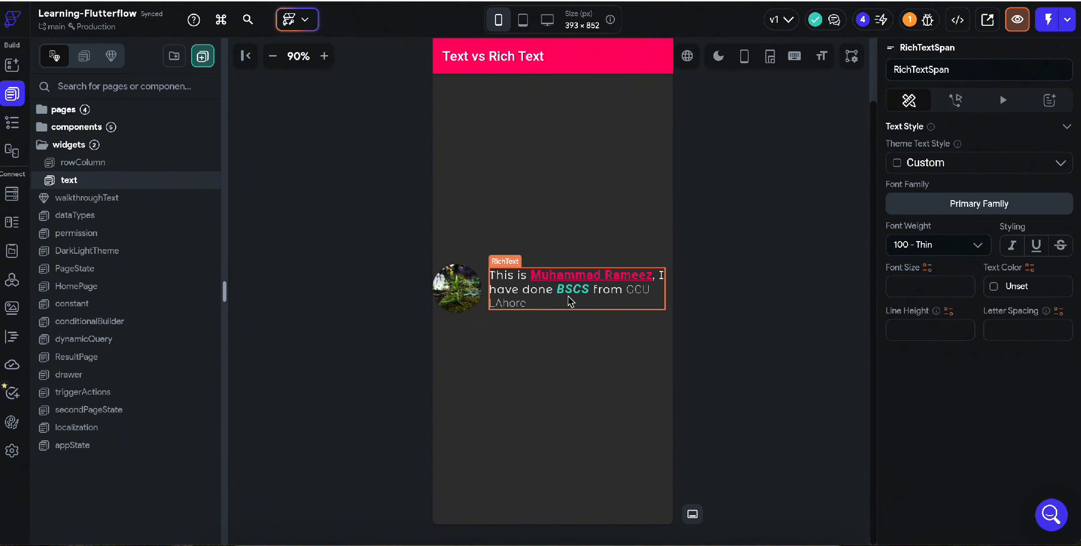
click(711, 291)
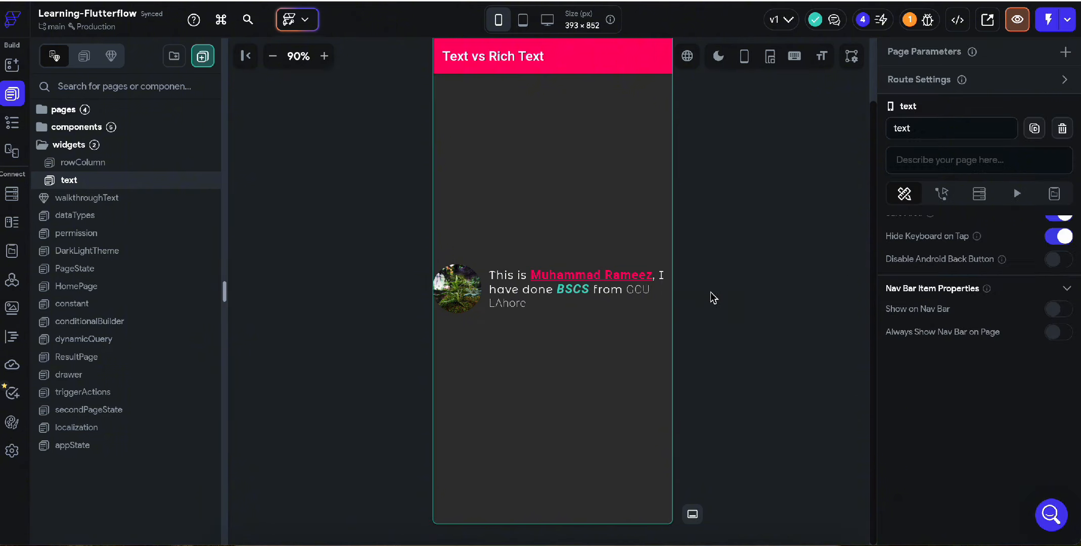
click(534, 304)
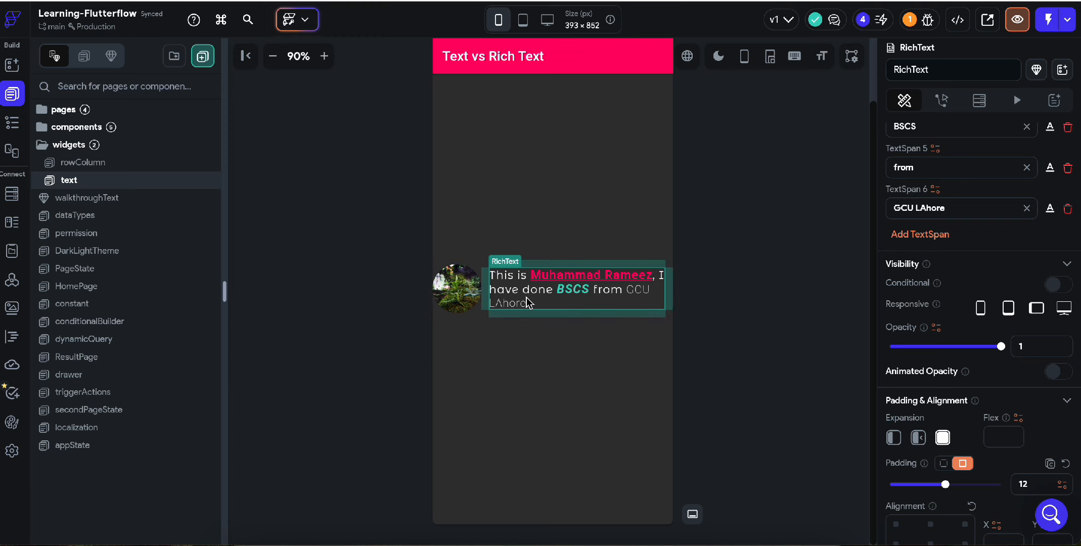
click(477, 312)
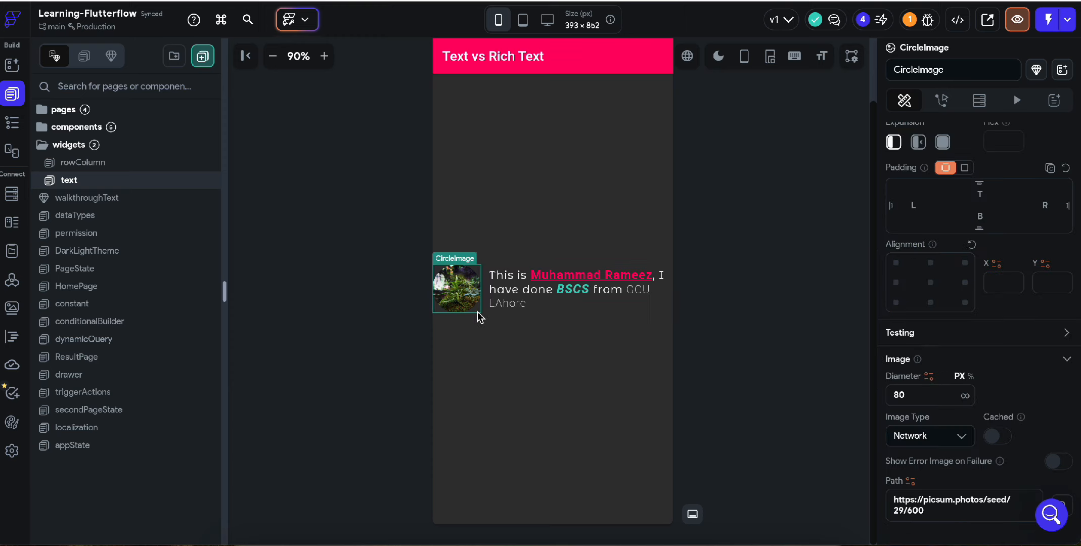
Insert a Row widget into the page's Column, below the image and rich text.
click(487, 322)
right_click(489, 343)
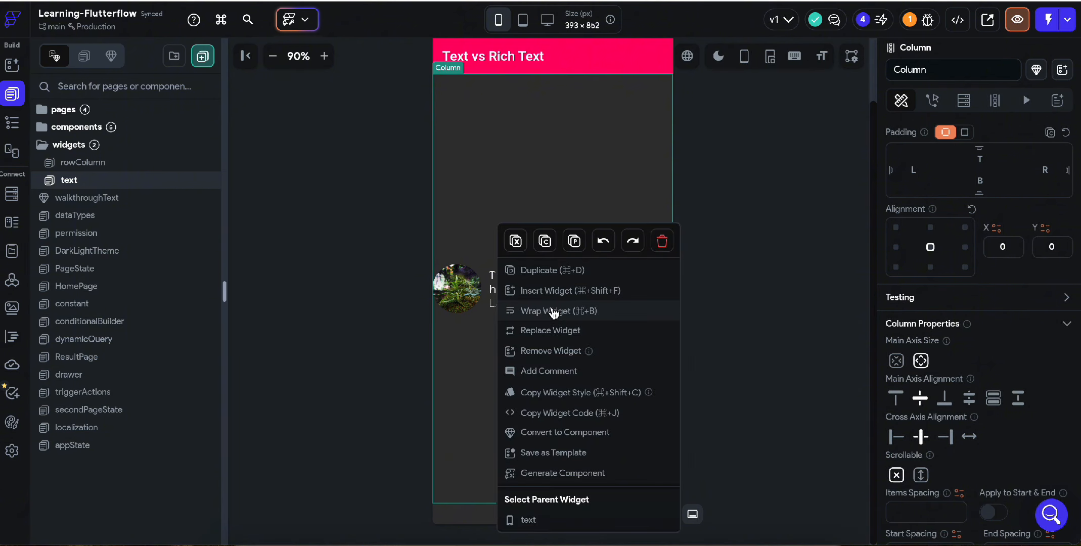
click(547, 288)
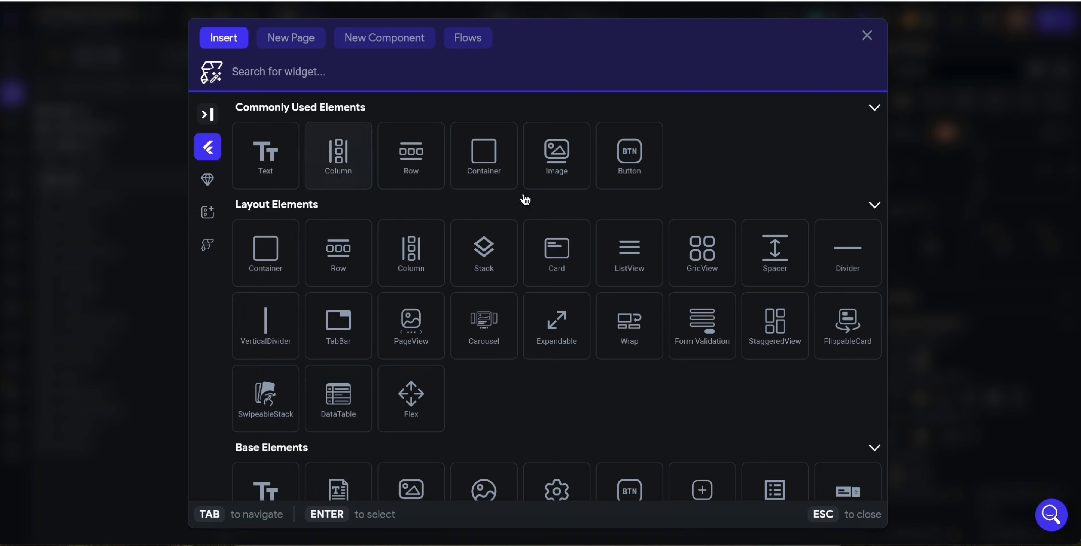
click(405, 173)
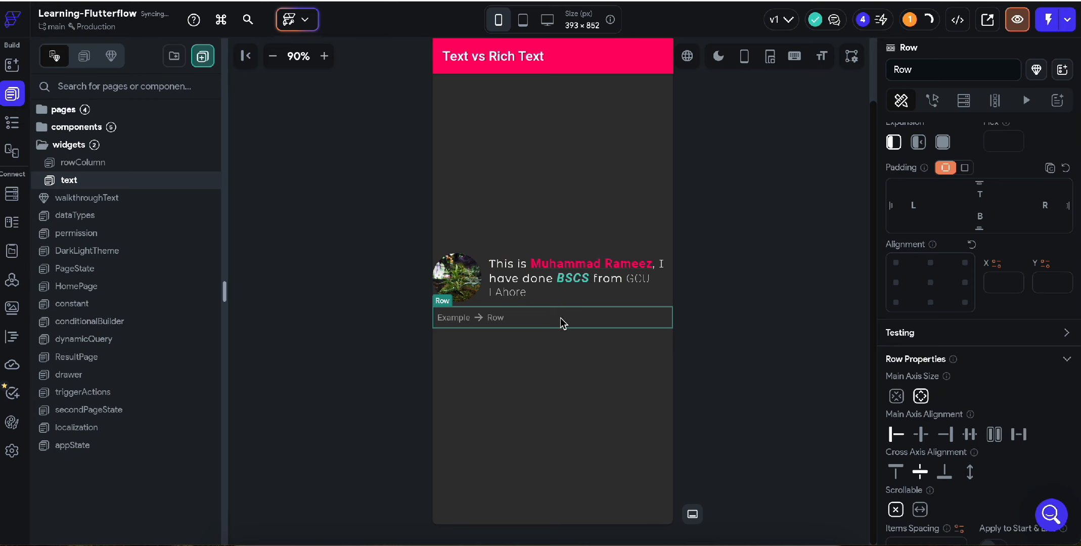
Insert a Text widget into the empty Row and duplicate it twice.
right_click(500, 317)
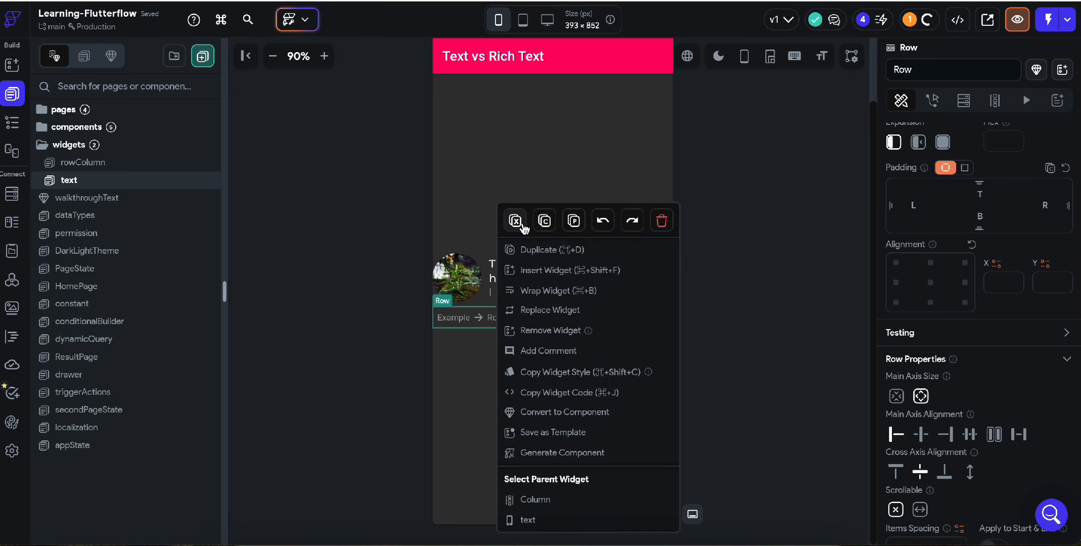
click(565, 270)
click(267, 153)
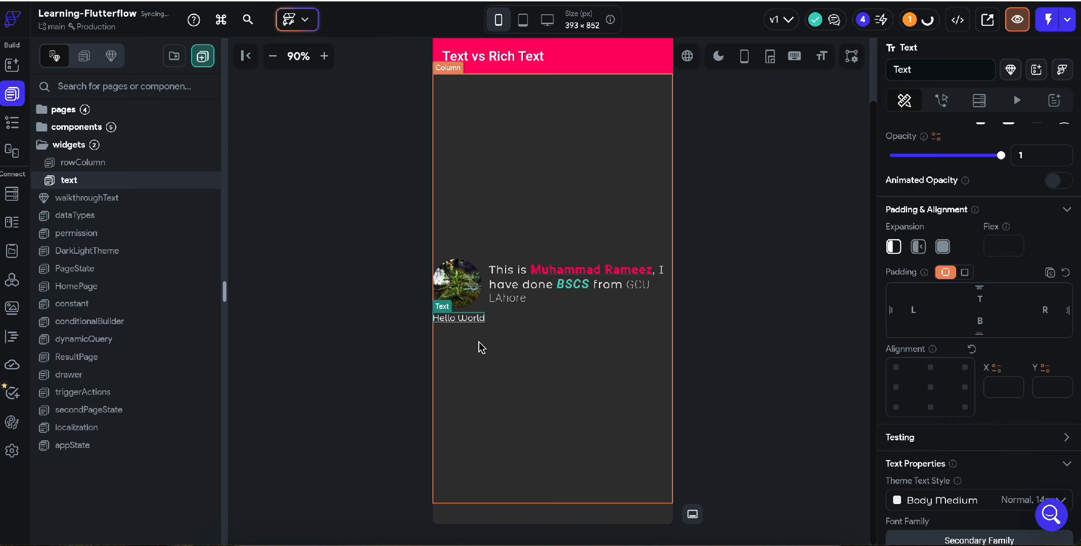
key(ctrl+d)
key(ctrl+d)
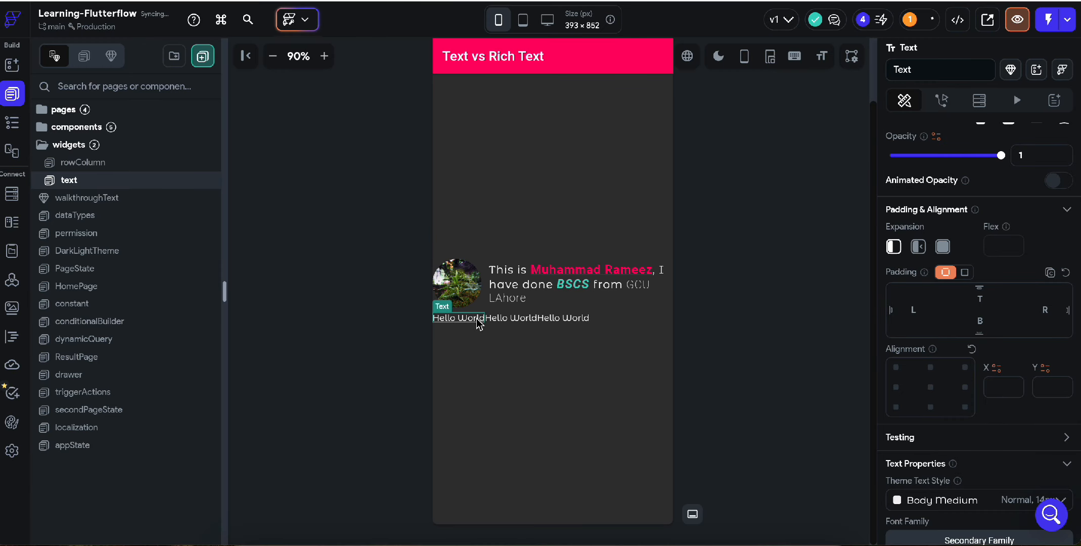
Set the first "Hello World" text's font weight to 500 - Medium.
scroll(889, 407, down, 5)
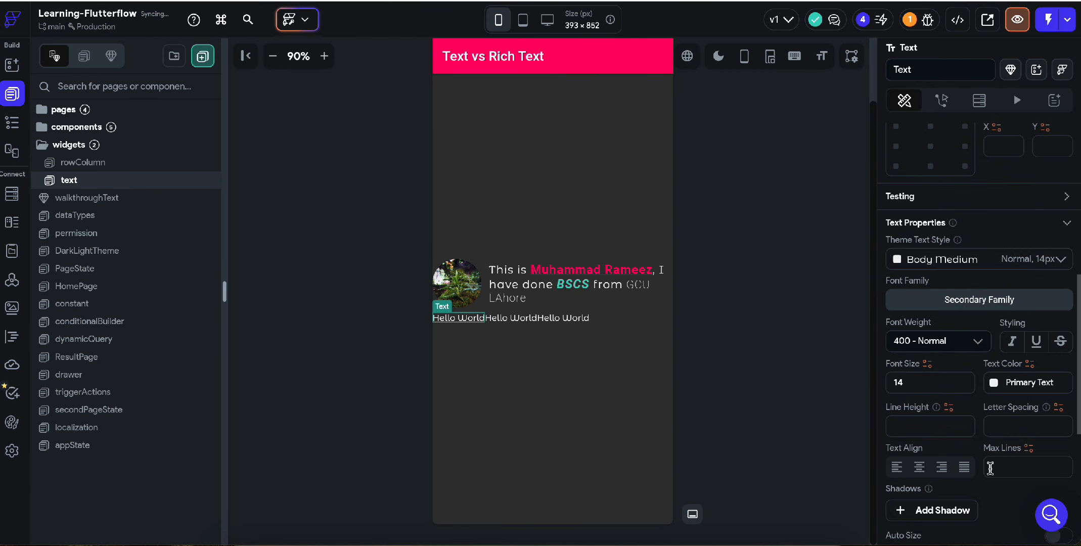
click(946, 341)
click(944, 470)
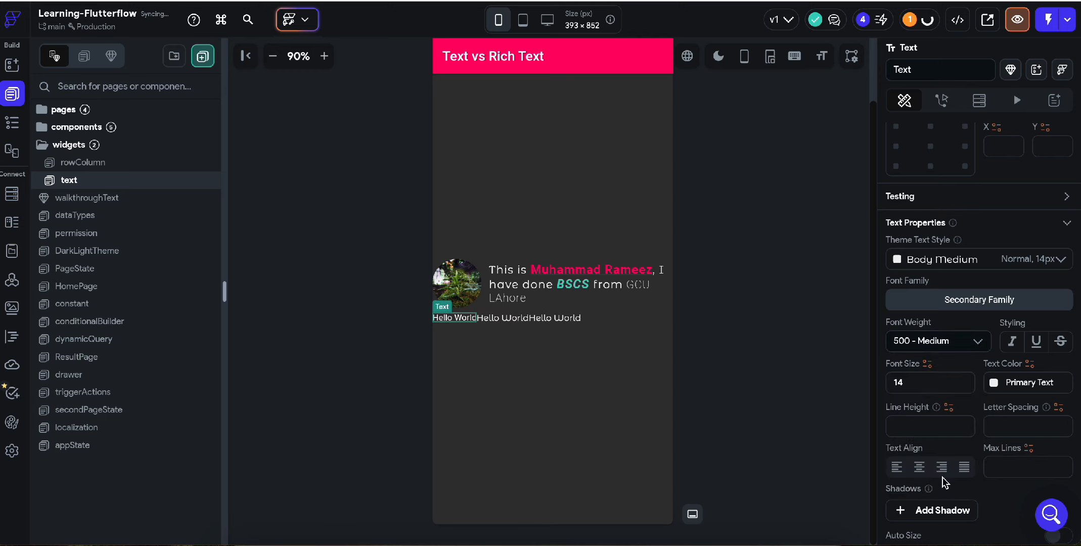
Delete the Row containing the three "Hello World" texts.
click(510, 319)
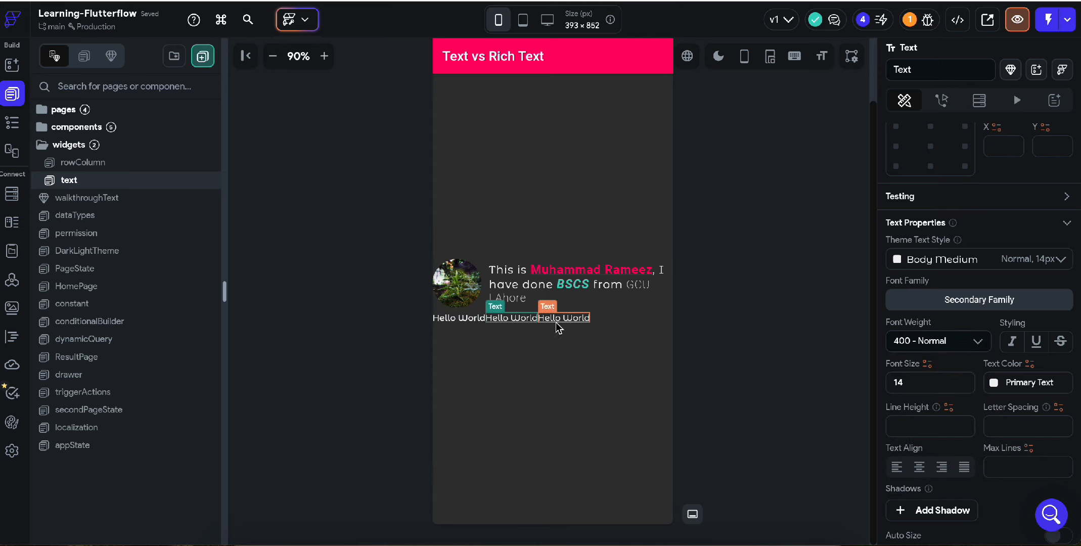
click(611, 318)
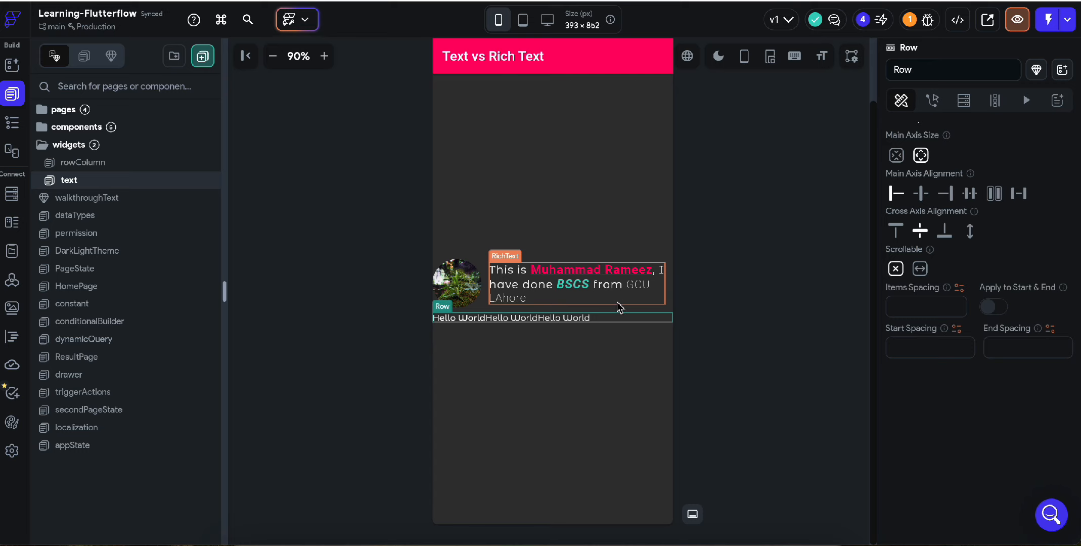
key(Delete)
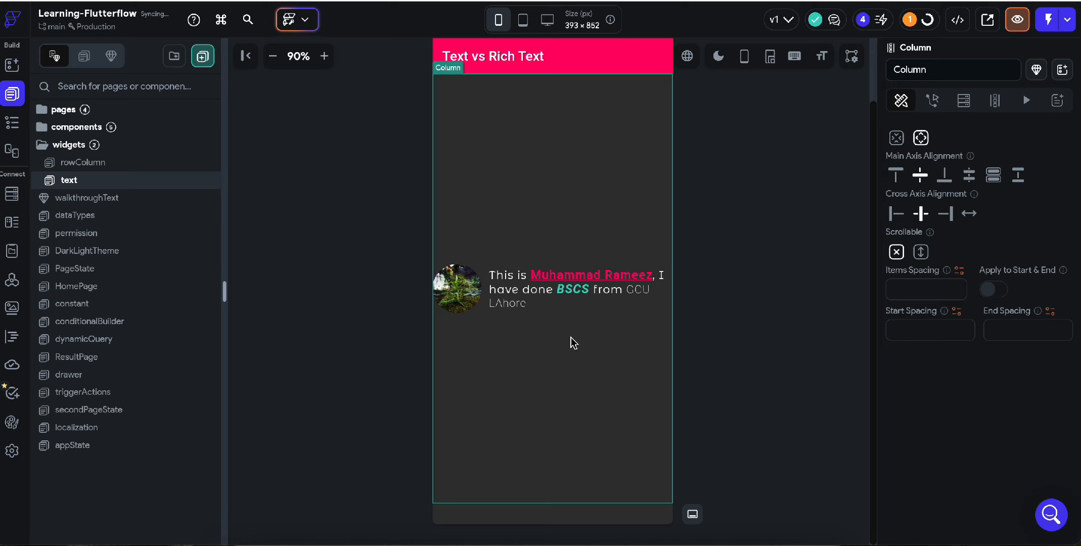